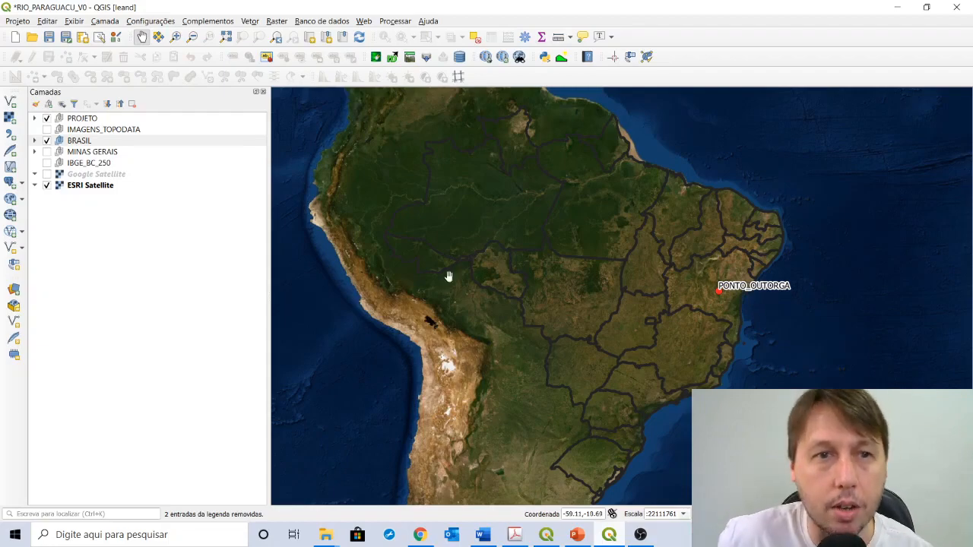
# Step: Toggle the ESRI Satellite basemap off and back on to compare the map with and without imagery
pyautogui.click(47, 186)
pyautogui.click(46, 187)
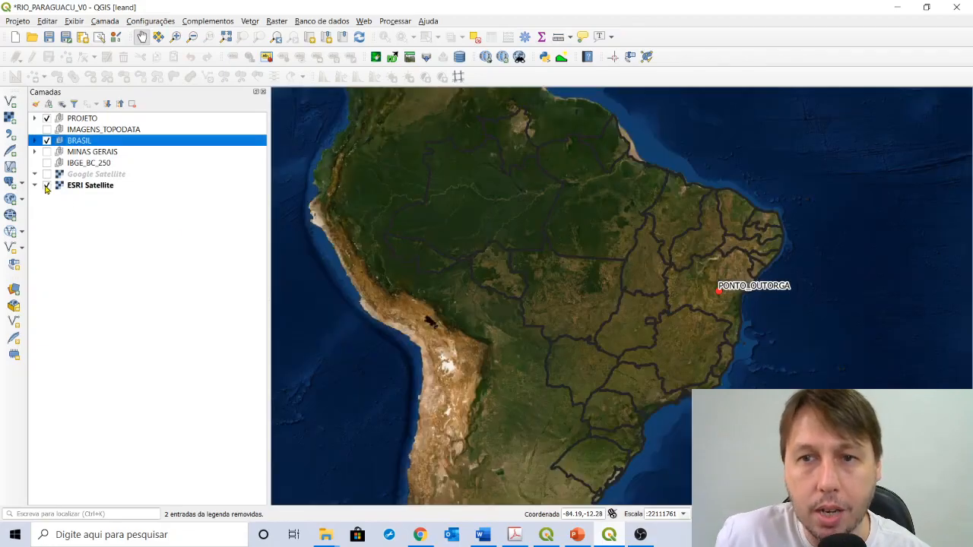
pyautogui.click(47, 187)
pyautogui.click(47, 186)
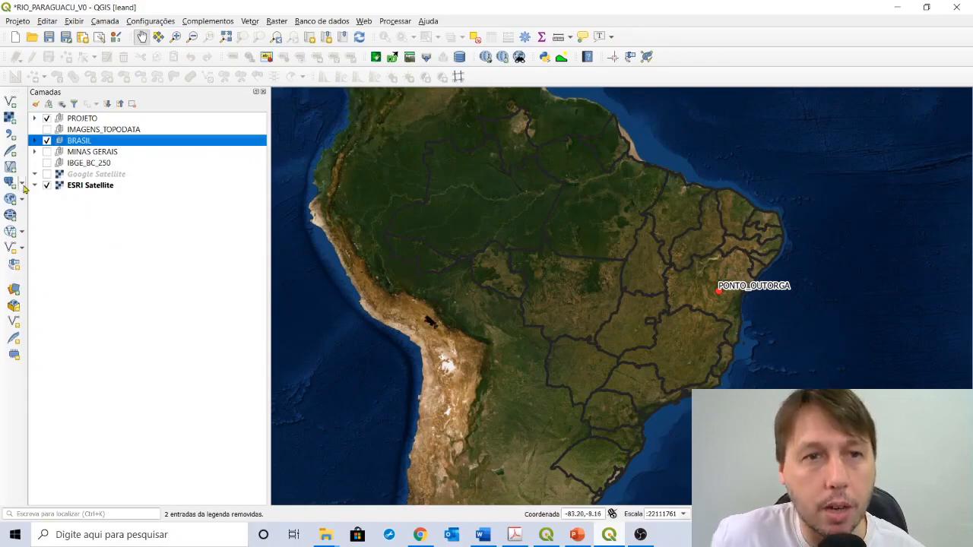
pyautogui.click(47, 185)
pyautogui.click(46, 186)
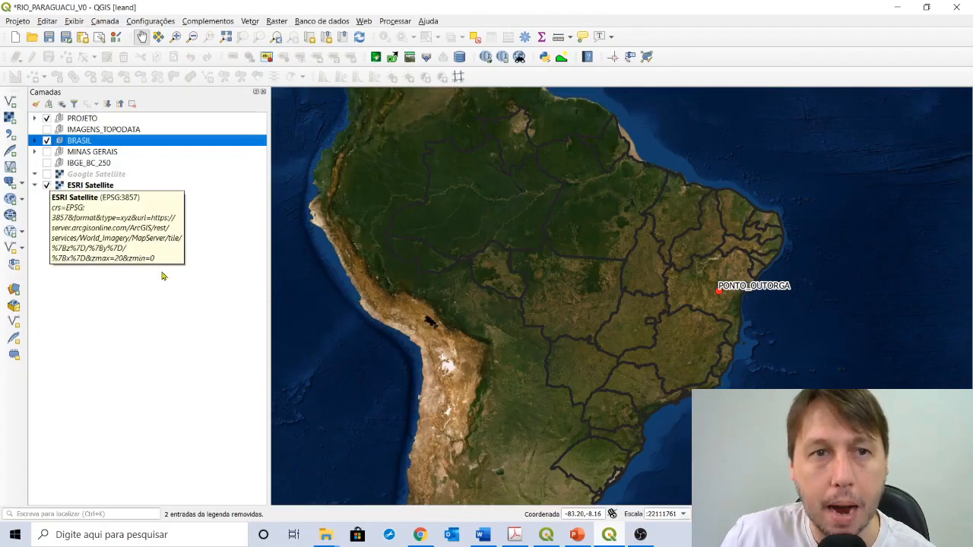
# Step: Expand the BRASIL group and toggle the ESTADOS layer in BRASIL_POLITICO off and on to check the state boundaries
pyautogui.click(41, 141)
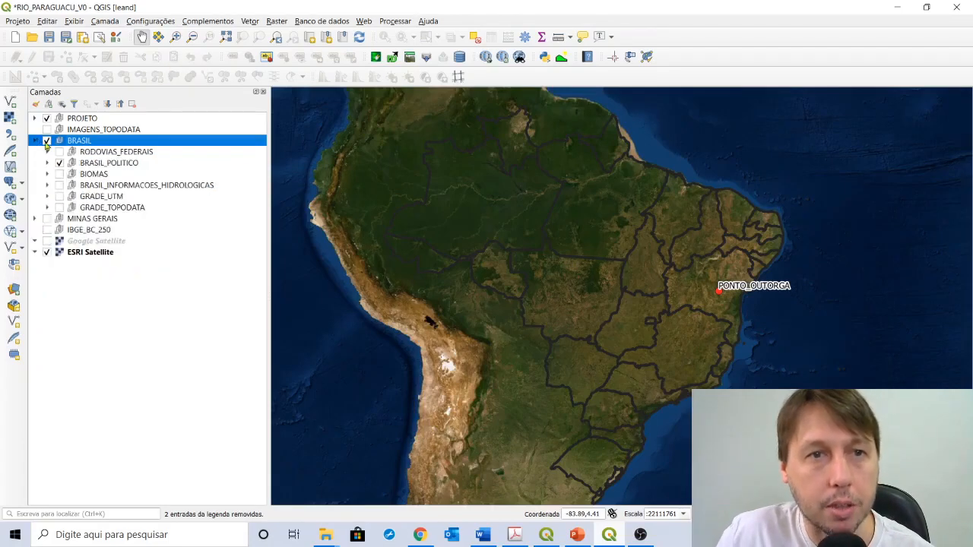
pyautogui.click(49, 162)
pyautogui.click(71, 175)
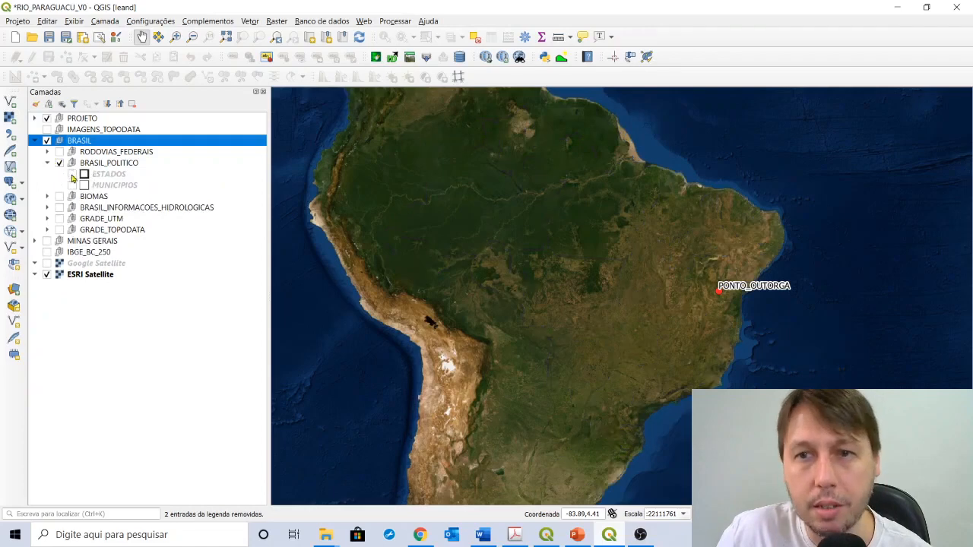
pyautogui.click(72, 175)
pyautogui.click(48, 163)
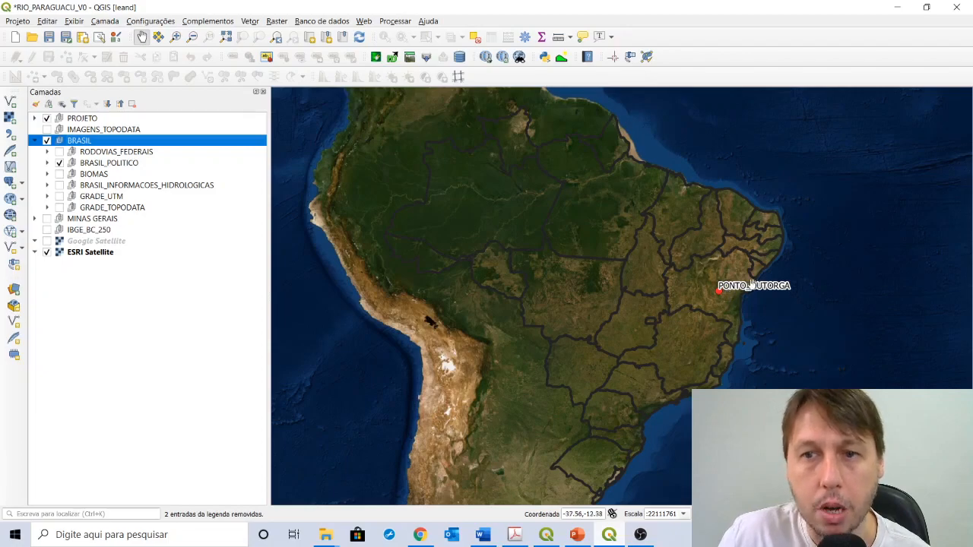
# Step: Expand the PROJETO group and examine where the PONTO_OUTORGA point lies within its state
pyautogui.click(34, 118)
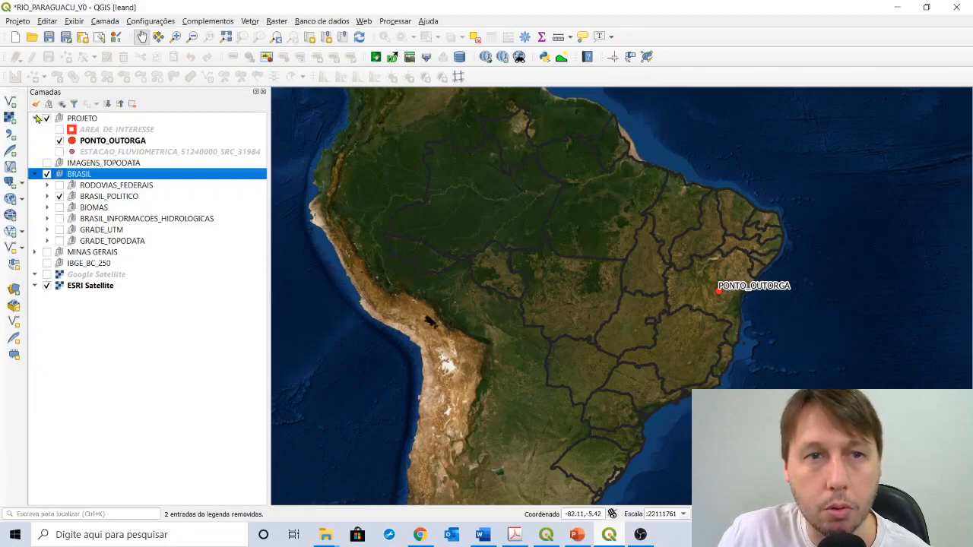
pyautogui.scroll(2, 756, 274)
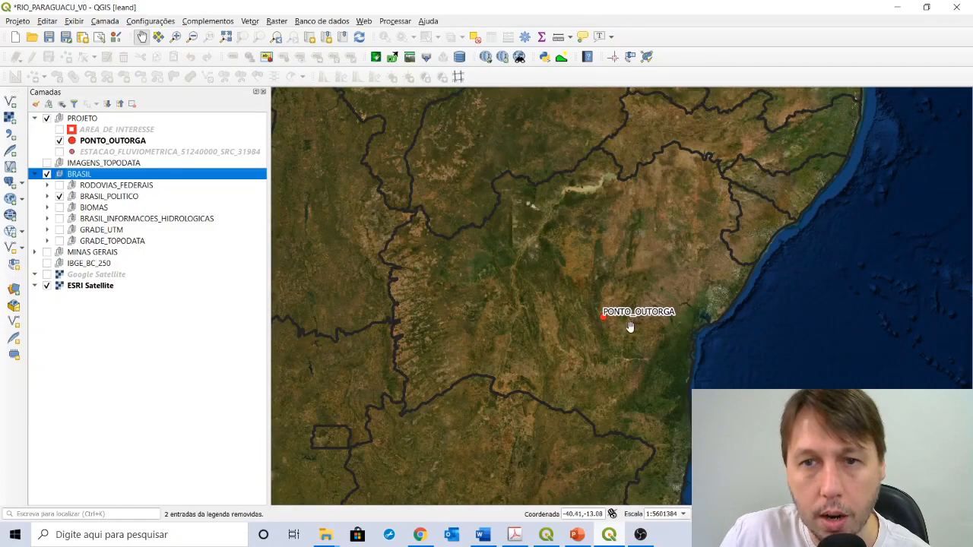
pyautogui.scroll(-1, 622, 291)
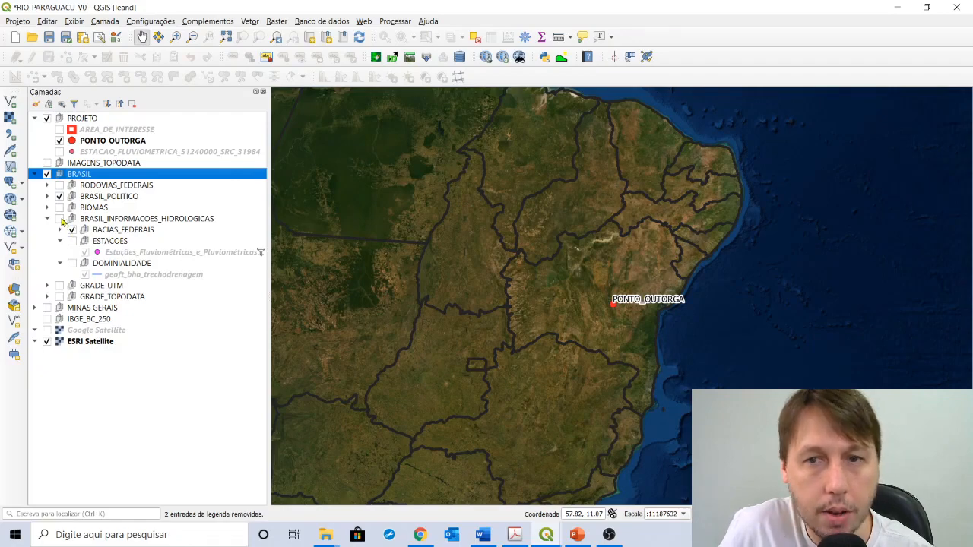
# Step: Show the BRASIL_INFORMACOES_HIDROLOGICAS group and examine which federal basin and river the PONTO_OUTORGA point belongs to
pyautogui.click(61, 219)
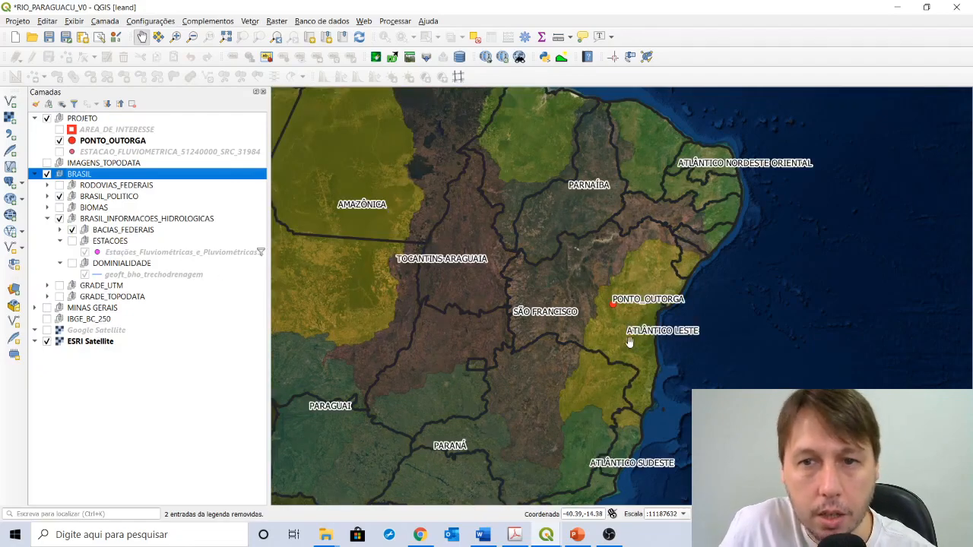
pyautogui.scroll(1, 617, 317)
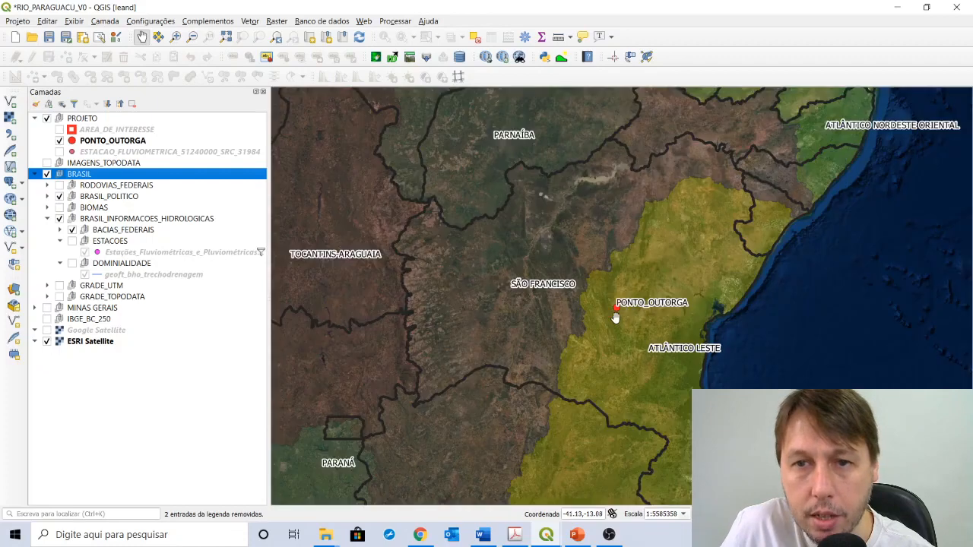
pyautogui.scroll(2, 617, 318)
pyautogui.scroll(2, 623, 287)
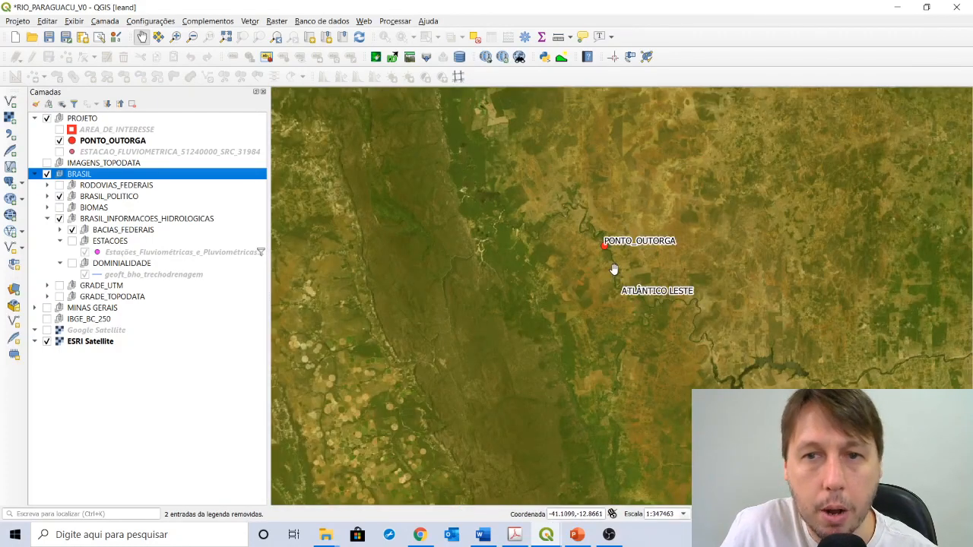
pyautogui.scroll(-1, 614, 269)
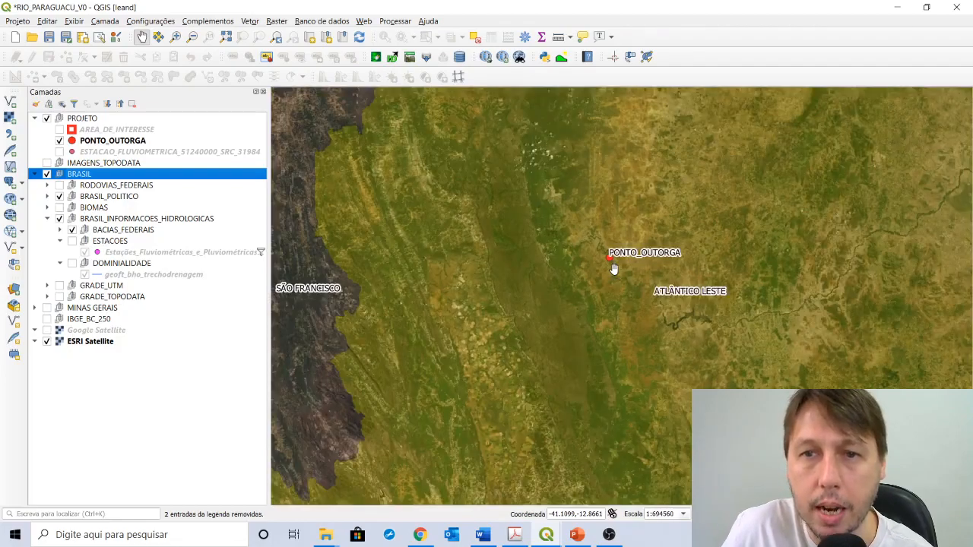
pyautogui.scroll(-1, 614, 269)
pyautogui.scroll(-1, 614, 269)
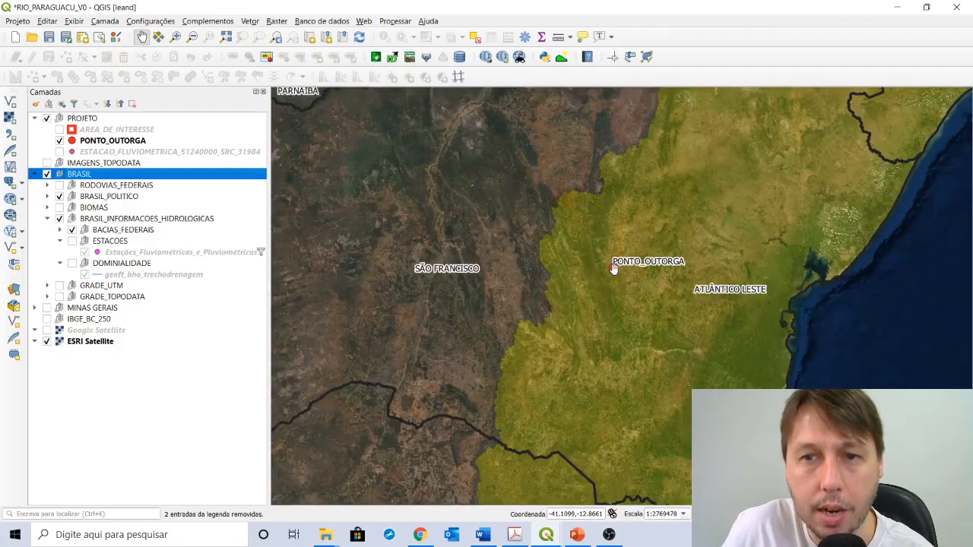
# Step: Collapse the BRASIL_INFORMACOES_HIDROLOGICAS group and hide both it and the BRASIL_POLITICO group
pyautogui.click(46, 219)
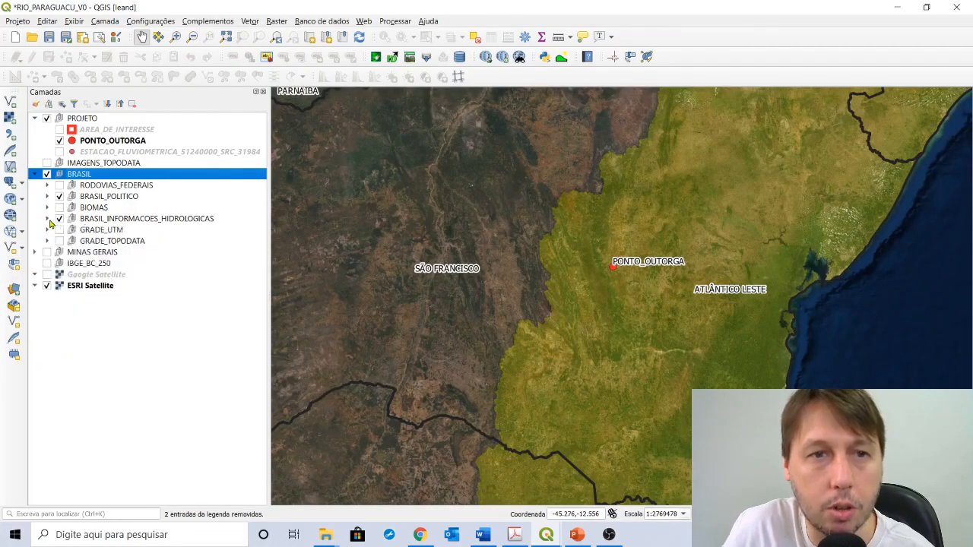
pyautogui.click(60, 219)
pyautogui.click(59, 197)
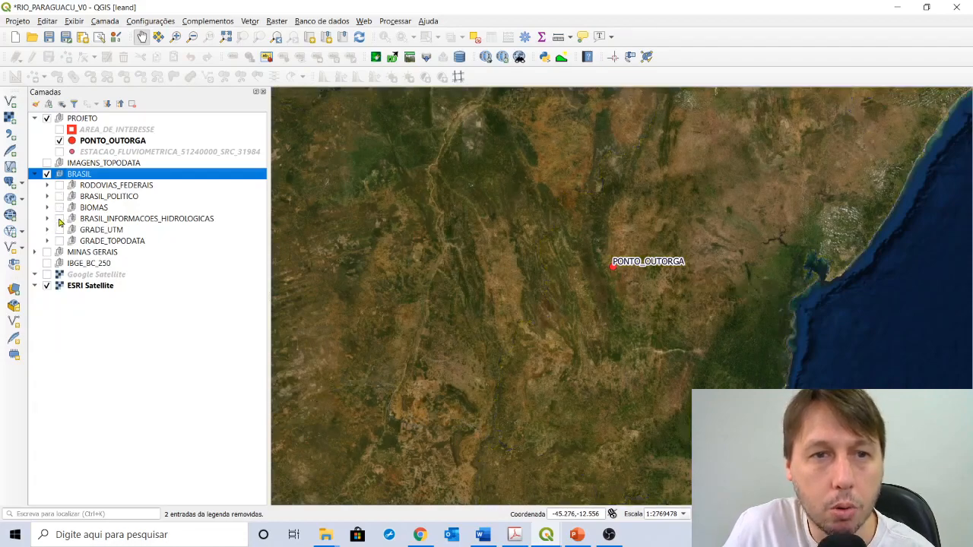
# Step: Display the GRADE_TOPODATA_1_250000 grid to check the sheets around PONTO_OUTORGA, then hide and collapse the GRADE_TOPODATA group
pyautogui.click(47, 241)
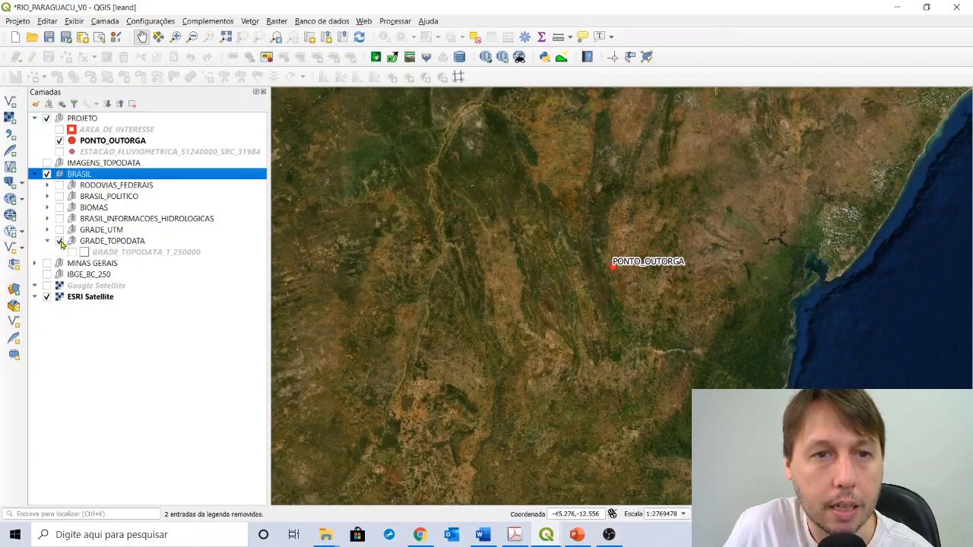
pyautogui.click(73, 252)
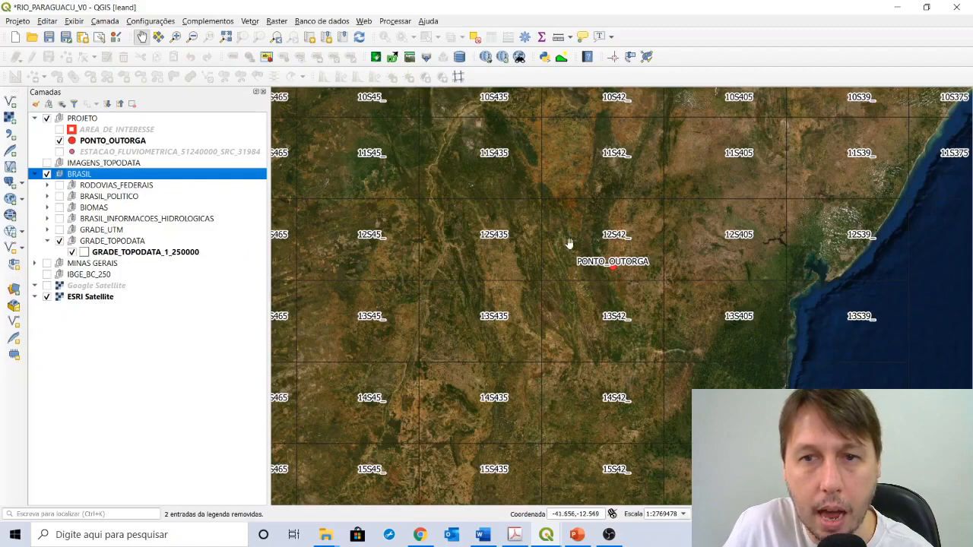
pyautogui.click(59, 241)
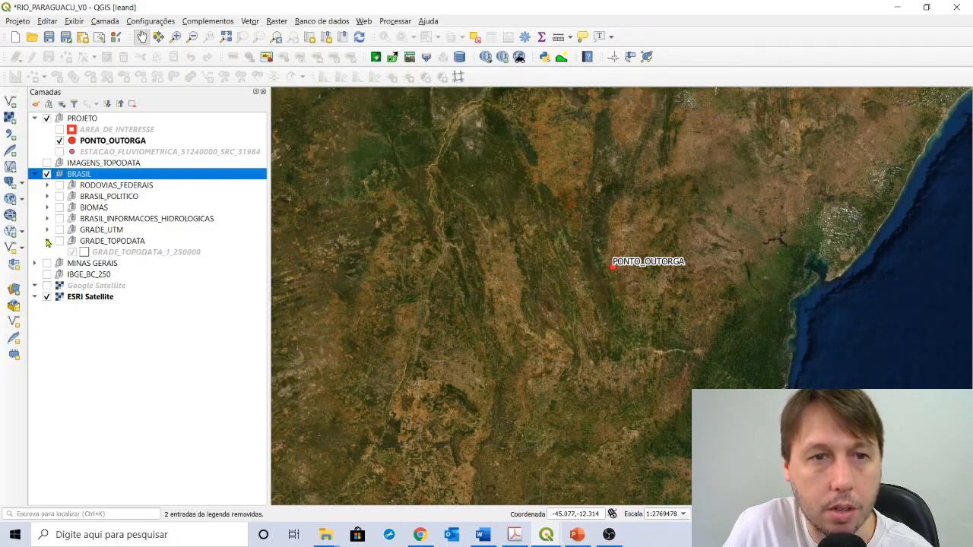
pyautogui.click(47, 241)
# Step: Switch to Chrome, search for TOPODATA INPE, and open the DSR/INPE Topodata home page from the results
pyautogui.click(419, 535)
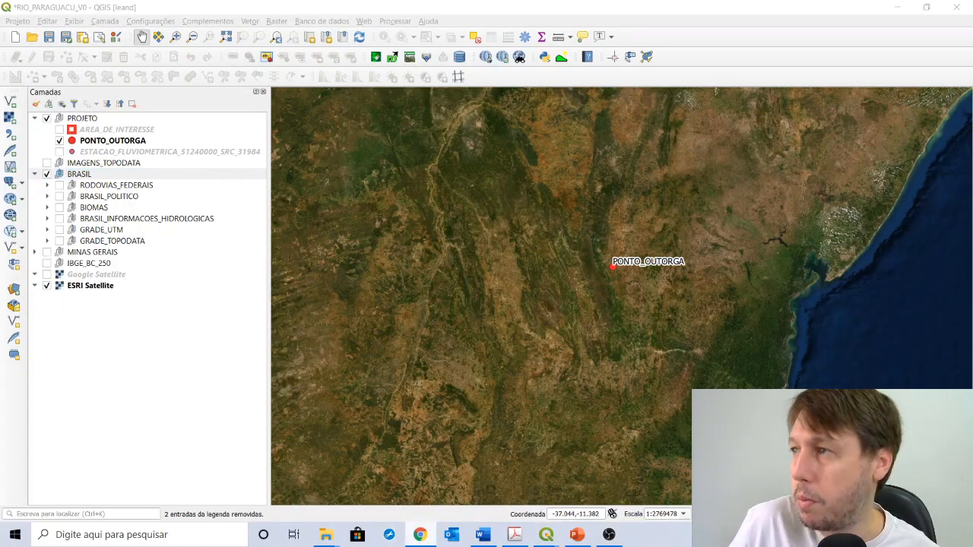
pyautogui.moveTo(972, 74); pyautogui.dragTo(410, 1)
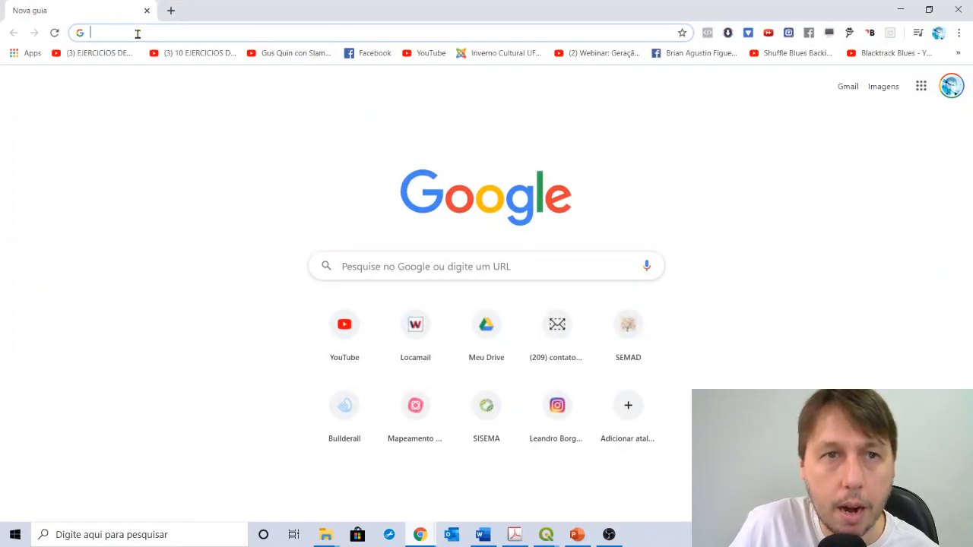
pyautogui.write('TOPO')
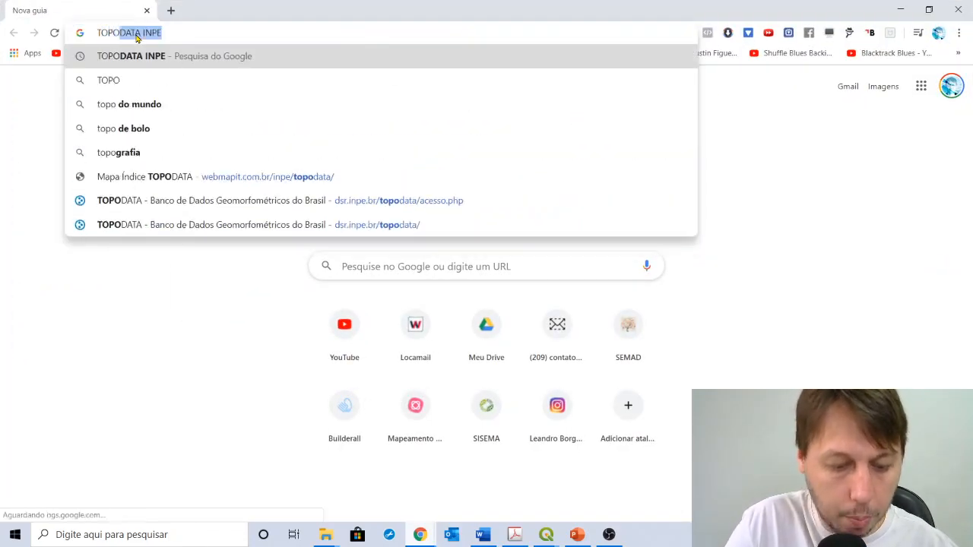
pyautogui.write('DATA')
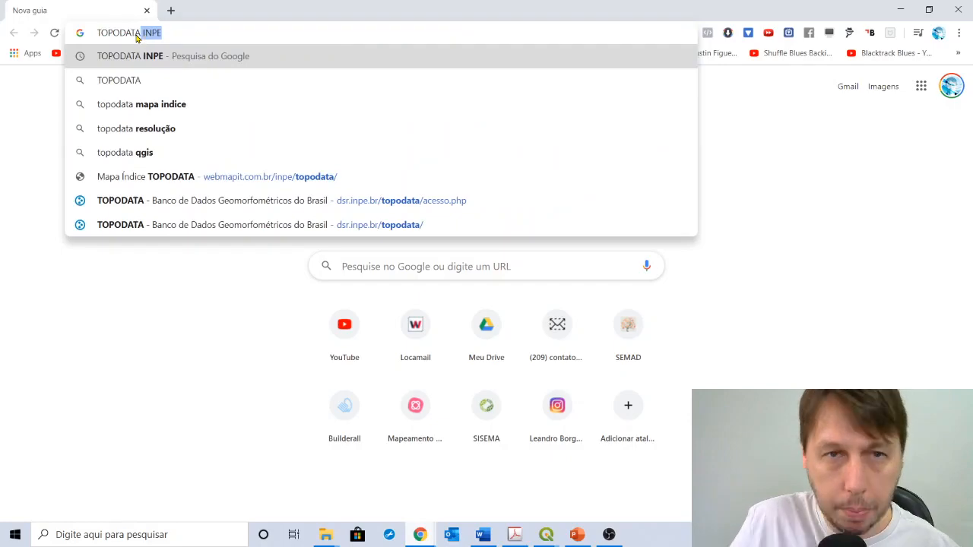
pyautogui.press('Return')
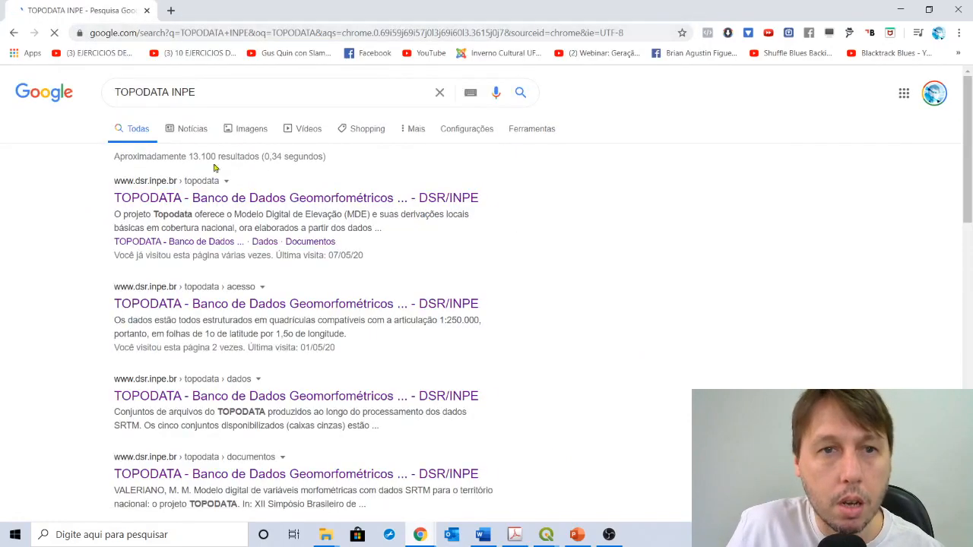
pyautogui.click(246, 200)
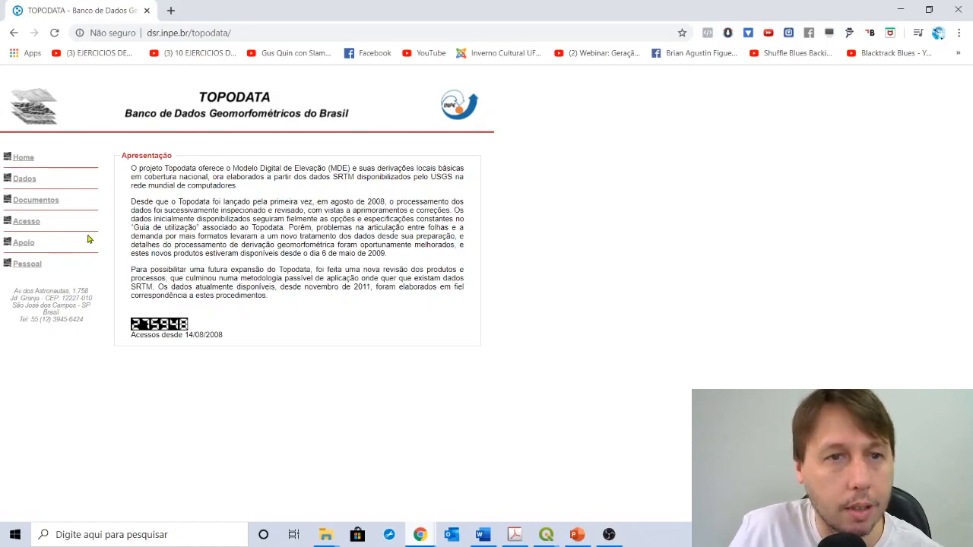
# Step: Open the Topodata site's Acesso page and examine its index map of 1:250.000 sheets
pyautogui.click(27, 223)
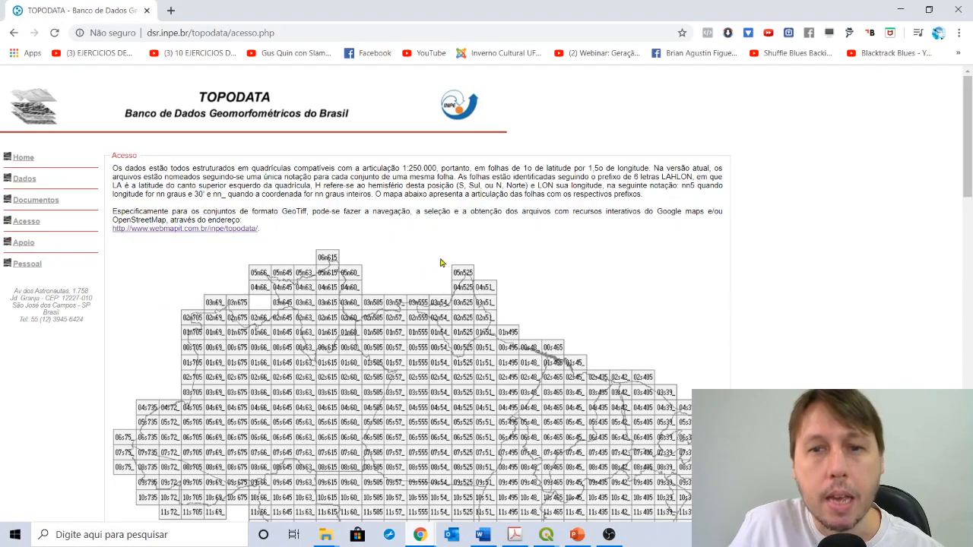
pyautogui.scroll(-1, 528, 283)
pyautogui.scroll(-3, 530, 284)
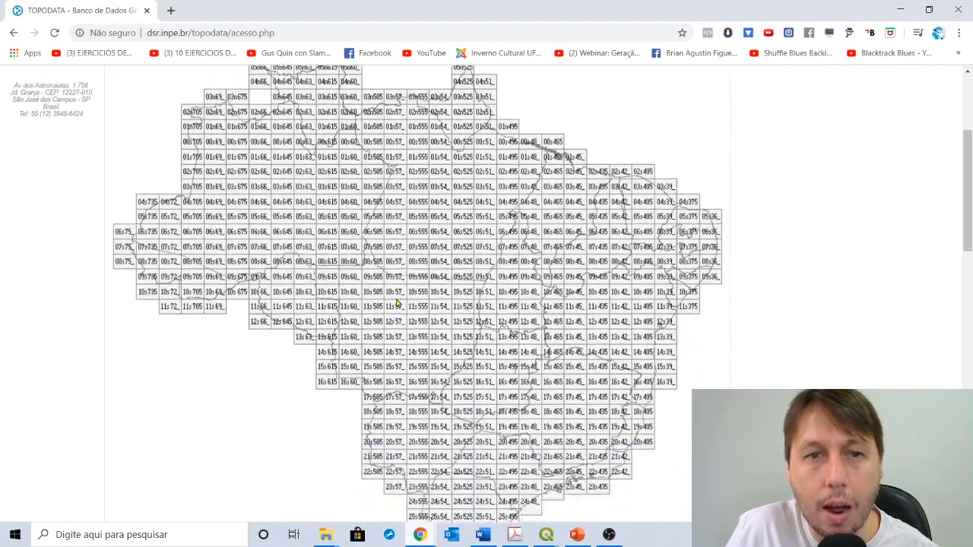
pyautogui.scroll(-1, 540, 300)
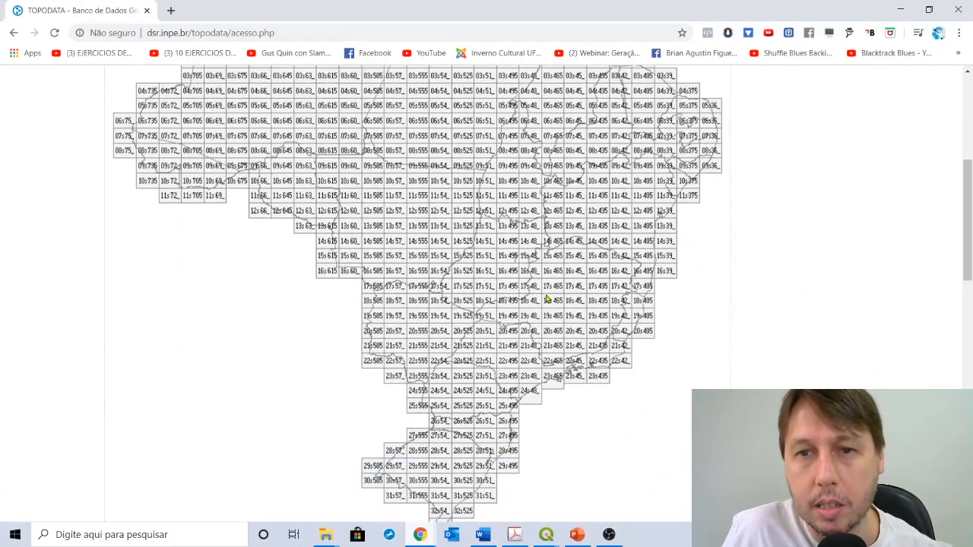
pyautogui.scroll(4, 593, 259)
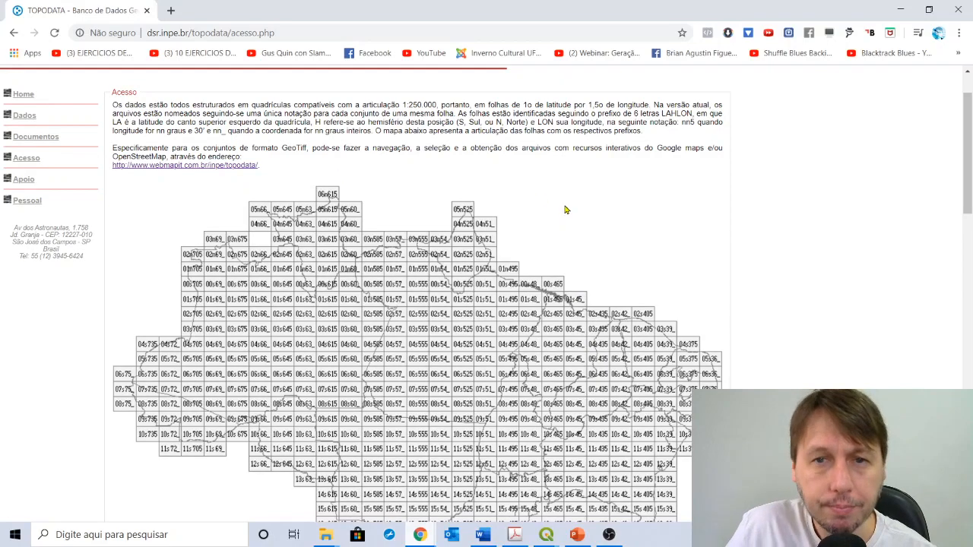
pyautogui.scroll(-1, 562, 212)
pyautogui.scroll(-1, 502, 261)
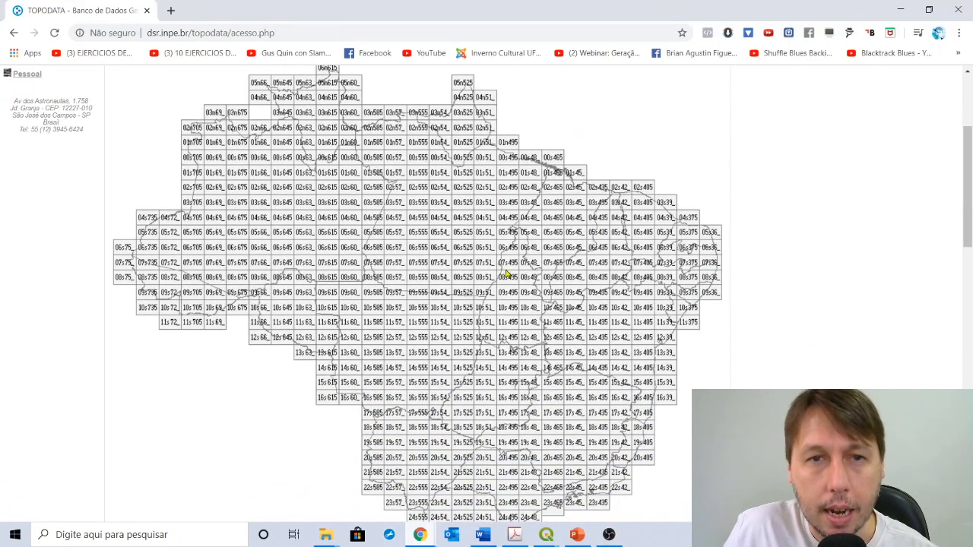
pyautogui.scroll(1, 226, 158)
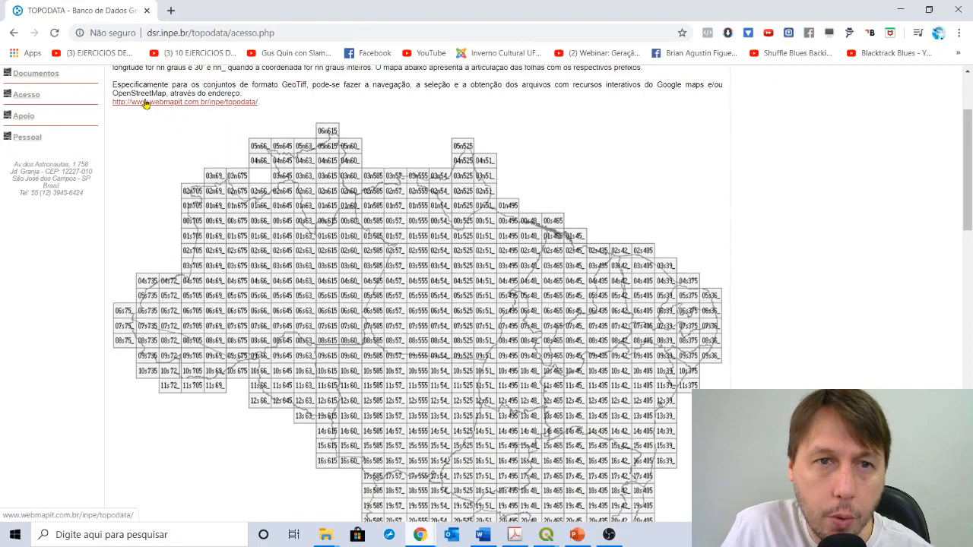
# Step: Open the interactive Topodata index map on webmapit.com.br and inspect the sheet grid over Brazil
pyautogui.click(146, 104)
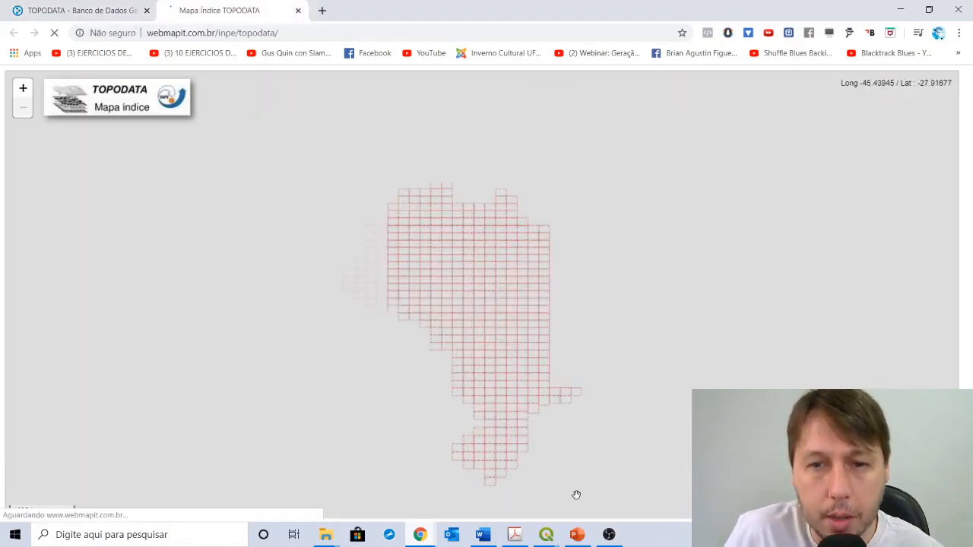
pyautogui.scroll(2, 456, 323)
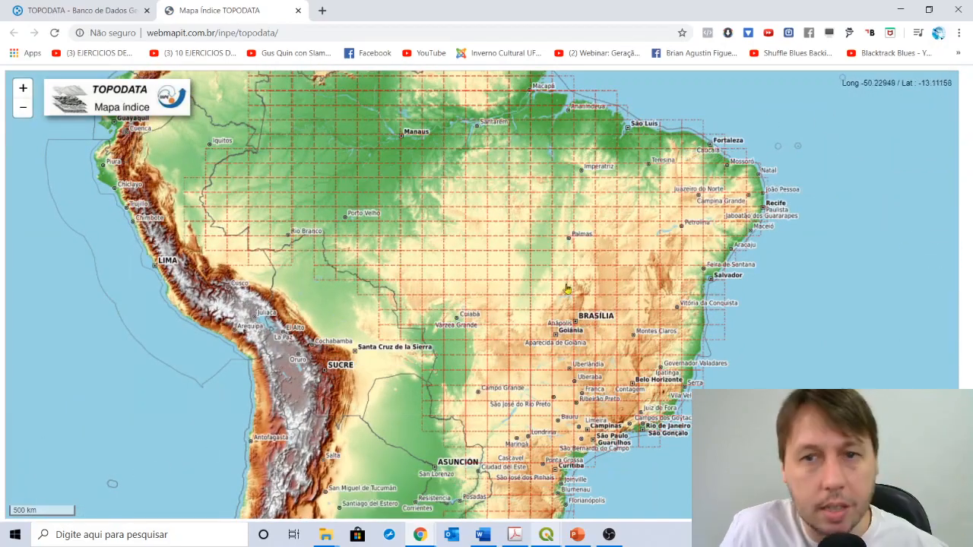
pyautogui.scroll(1, 667, 340)
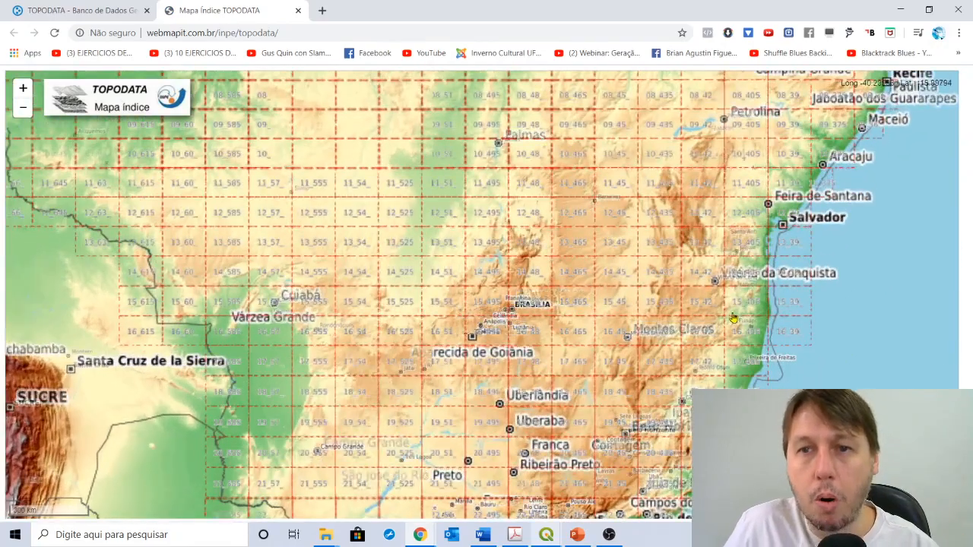
pyautogui.scroll(-1, 731, 312)
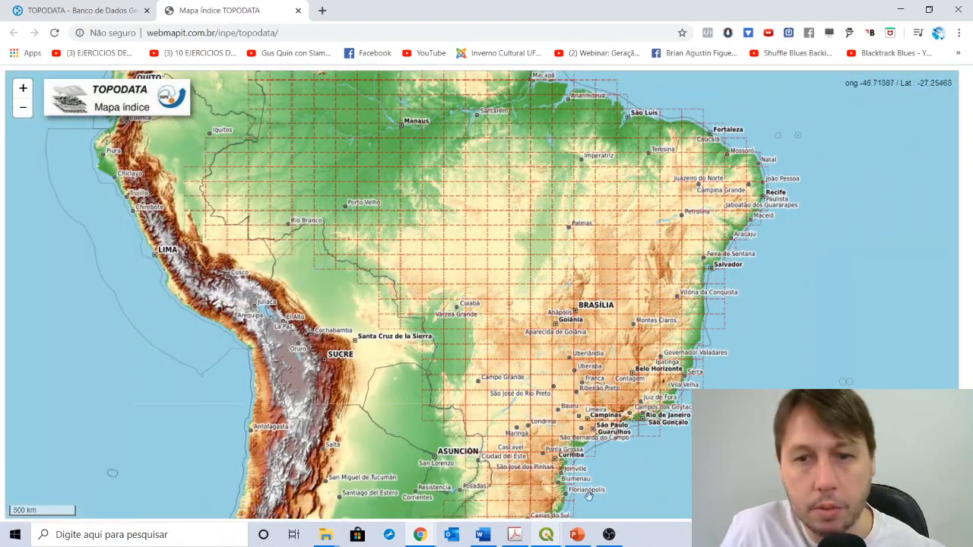
# Step: Switch to the RIO_PARAGUACU_V0 project in QGIS and display the SNIRH_RegioesHidrograficas_2020 basins from the BRASIL_INFORMACOES_HIDROLOGICAS group
pyautogui.moveTo(553, 537)
pyautogui.click(654, 481)
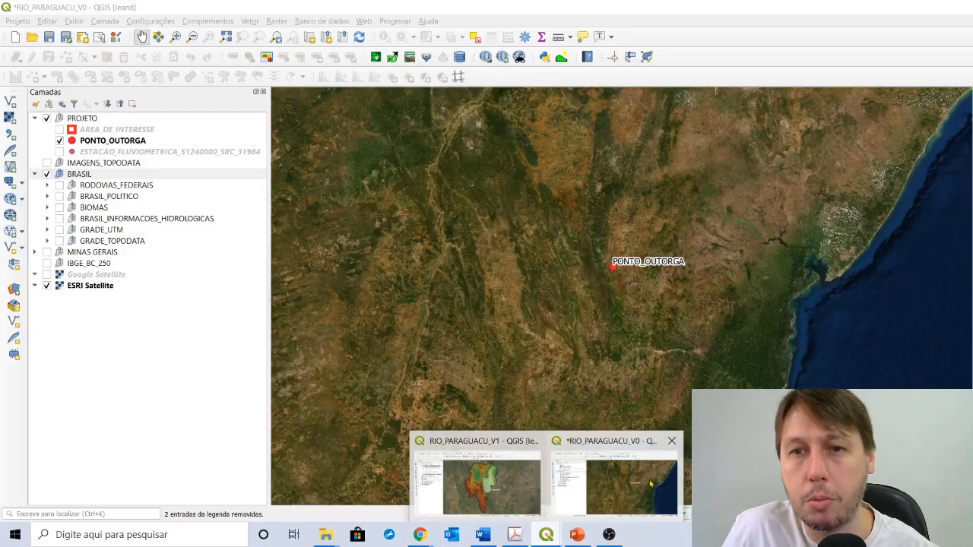
pyautogui.click(650, 484)
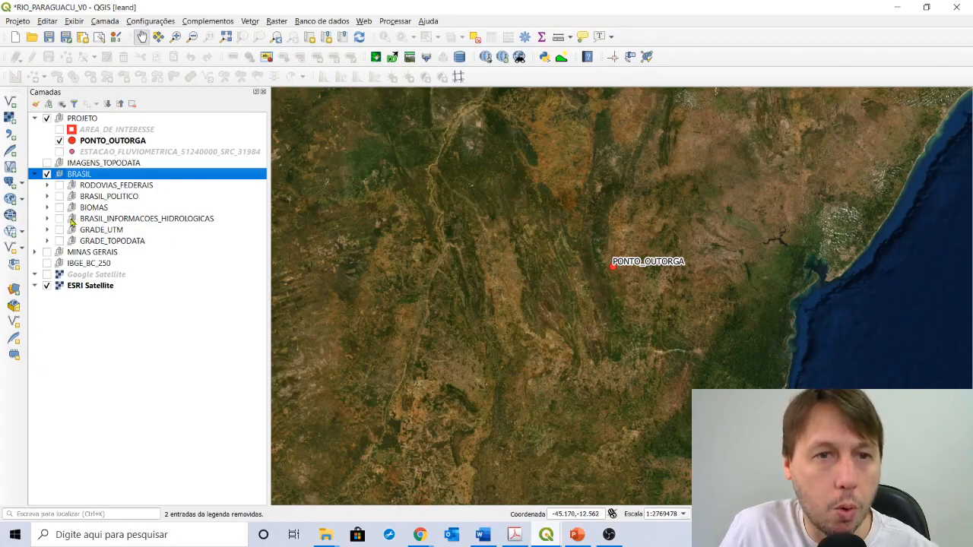
pyautogui.click(47, 219)
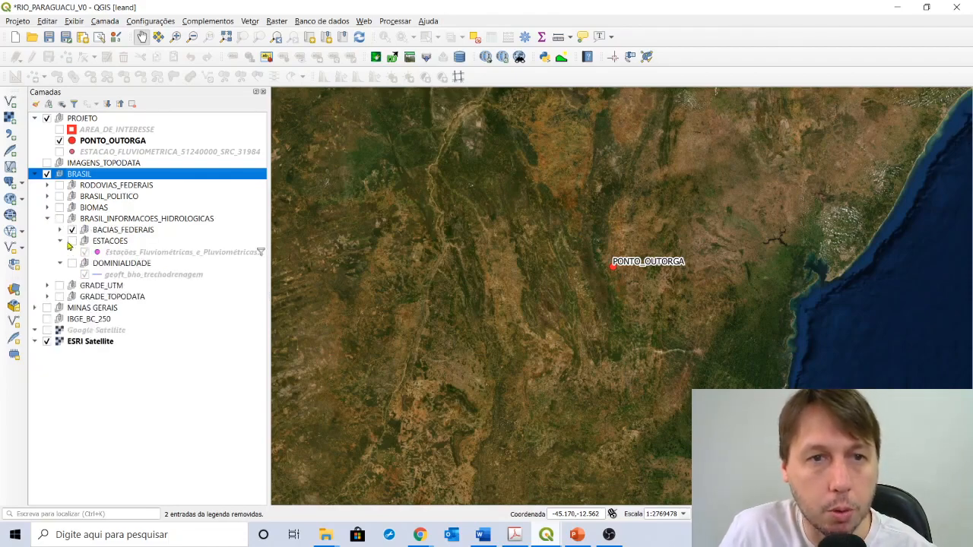
pyautogui.click(60, 230)
pyautogui.click(59, 219)
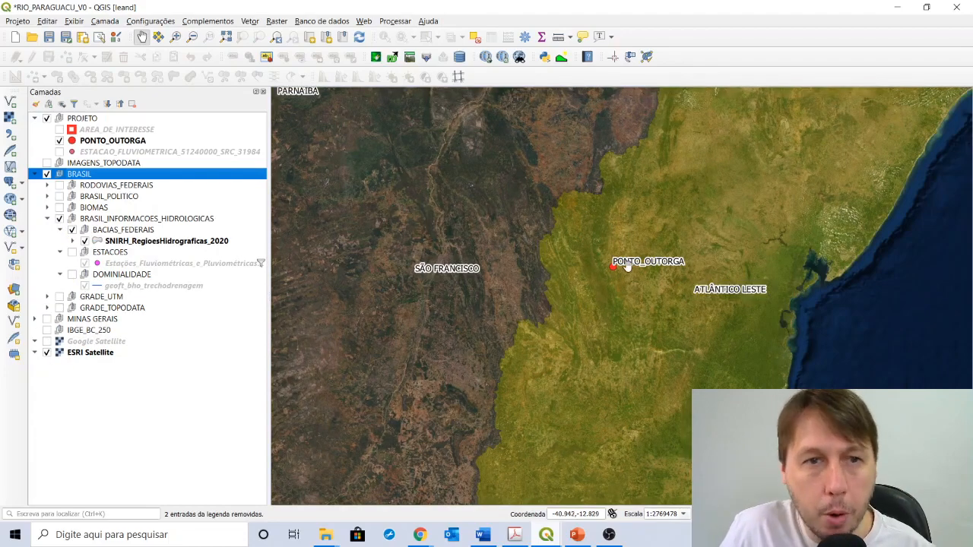
# Step: Show the ESTACOES stations and DOMINIALIDADE drainage groups, plus the AREA_DE_INTERESSE rectangle around PONTO_OUTORGA
pyautogui.click(72, 252)
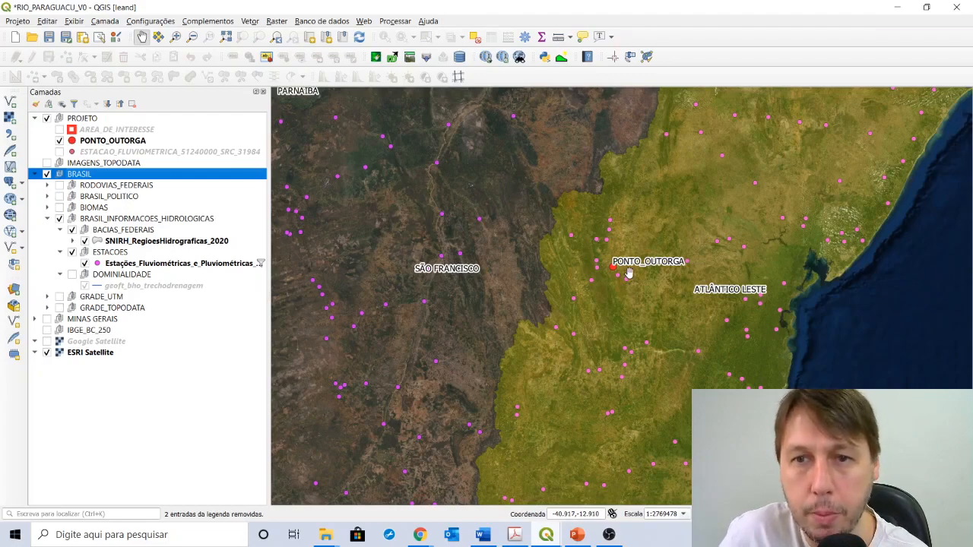
pyautogui.scroll(-2, 626, 272)
pyautogui.scroll(1, 626, 272)
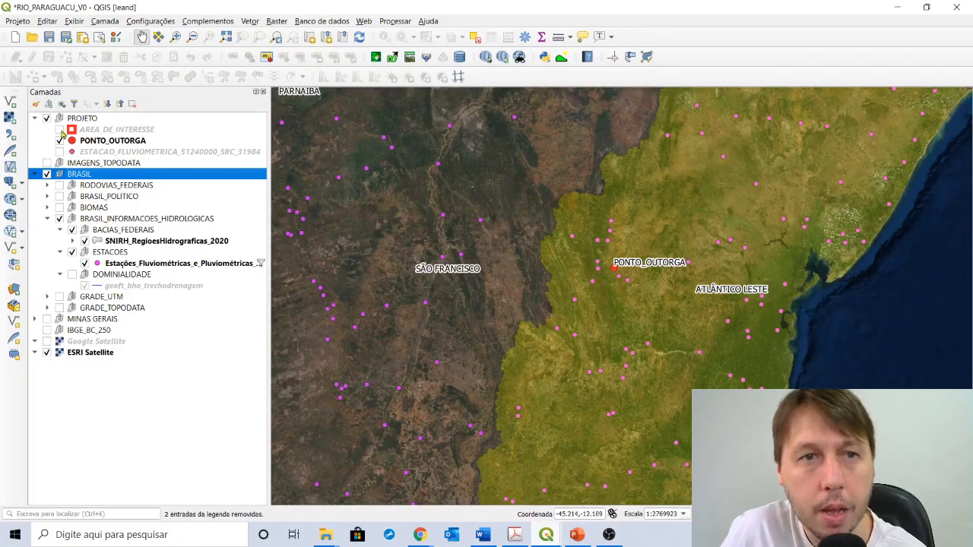
pyautogui.click(72, 274)
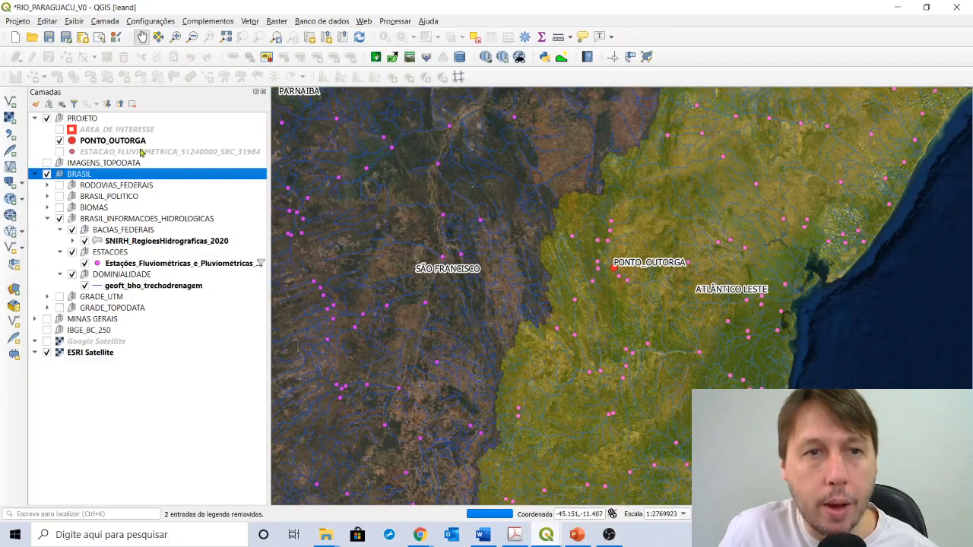
pyautogui.click(60, 130)
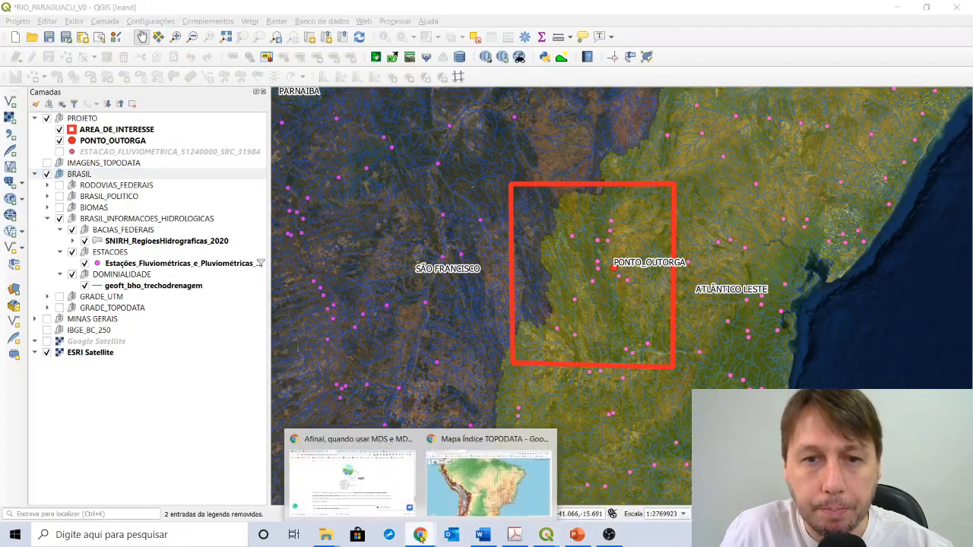
# Step: Collapse the BACIAS_FEDERAIS, ESTACOES and DOMINIALIDADE groups and hide the whole BRASIL_INFORMACOES_HIDROLOGICAS group
pyautogui.click(466, 500)
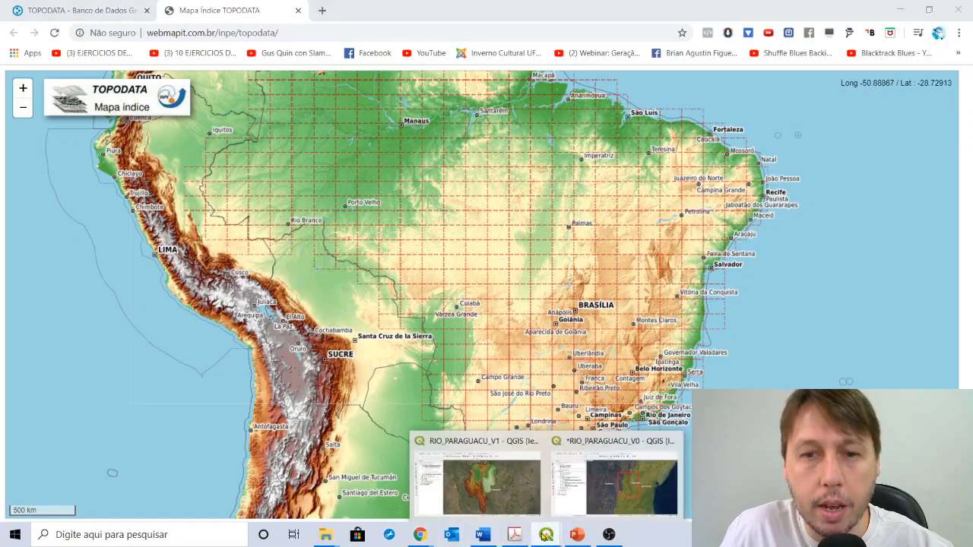
pyautogui.click(616, 495)
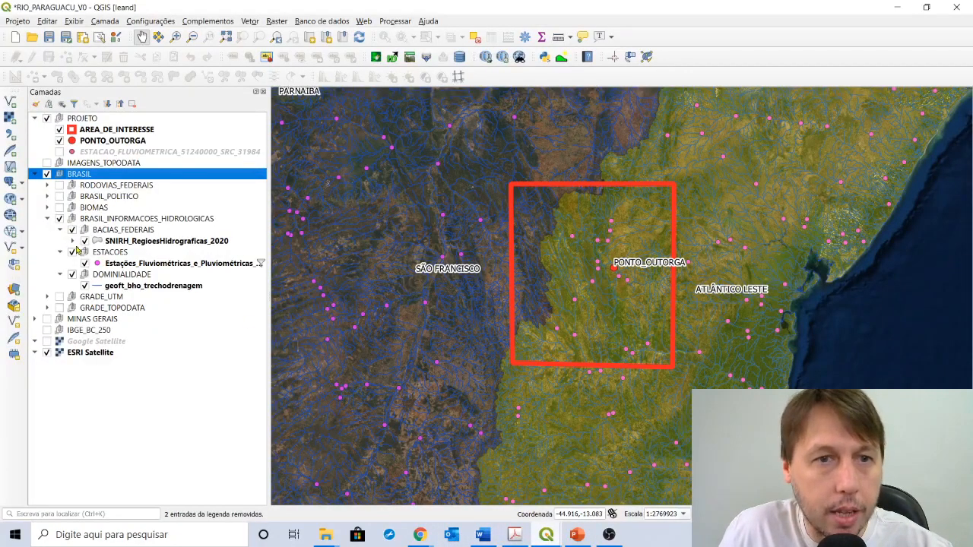
pyautogui.click(60, 230)
pyautogui.click(60, 241)
pyautogui.click(61, 251)
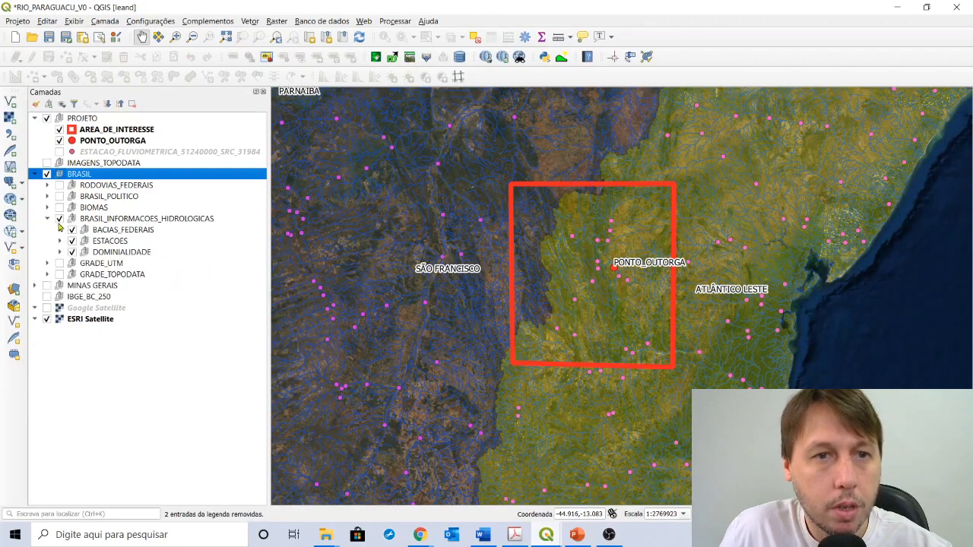
pyautogui.click(59, 218)
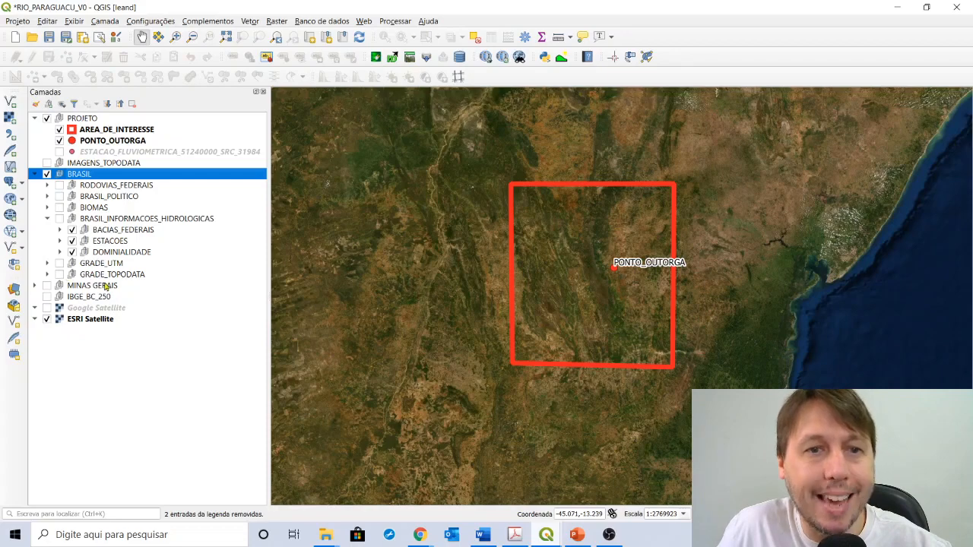
# Step: Display the GRADE_TOPODATA group over the area of interest and expand it to reveal its grid layer
pyautogui.click(60, 275)
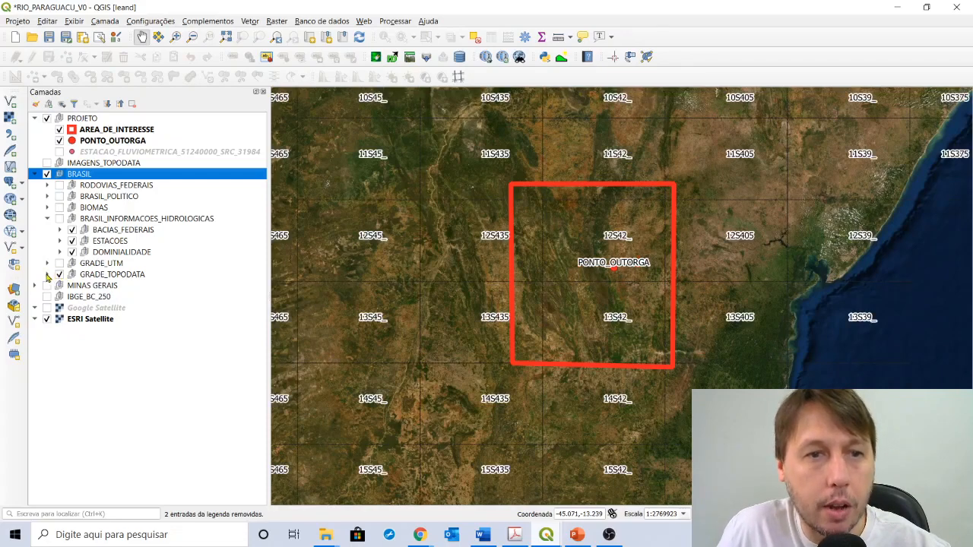
pyautogui.click(47, 274)
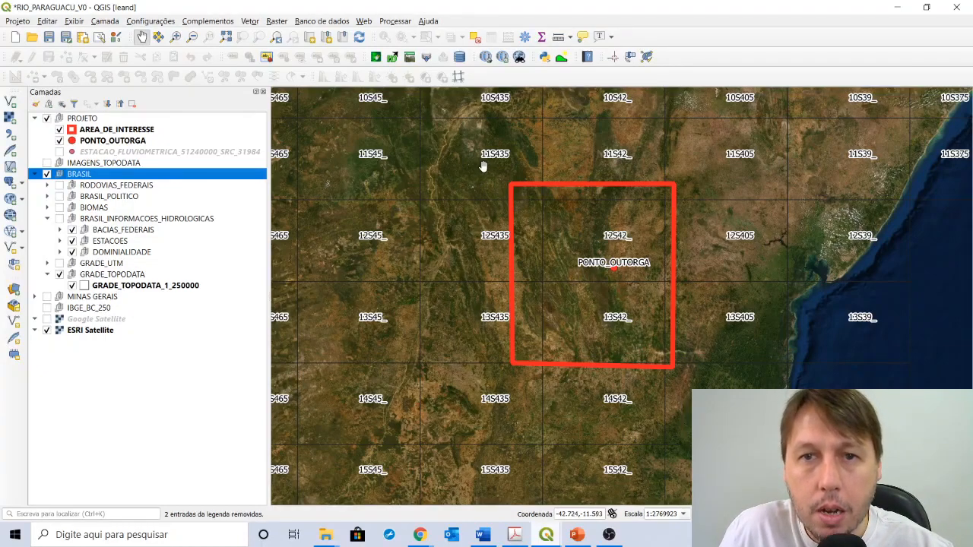
pyautogui.scroll(1, 522, 269)
pyautogui.moveTo(616, 269); pyautogui.dragTo(560, 283)
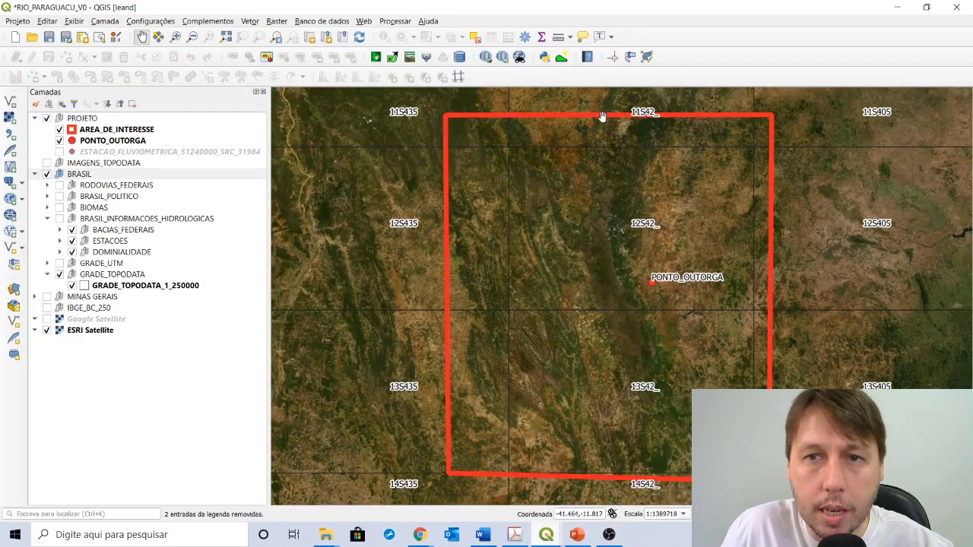
# Step: Review the attribute table of GRADE_TOPODATA_1_250000, sorting it by TOPO_ID in ascending and descending order, and close it
pyautogui.click(134, 286)
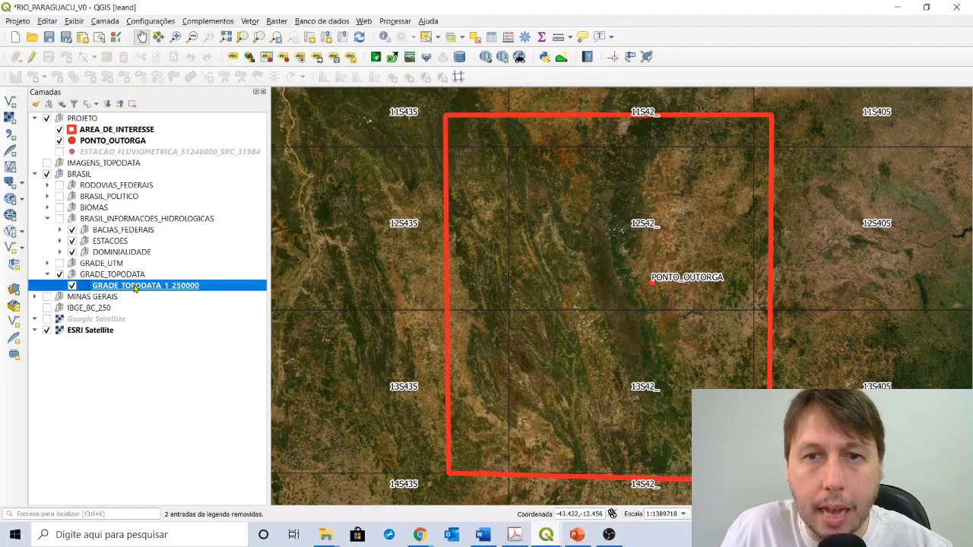
pyautogui.scroll(-2, 490, 219)
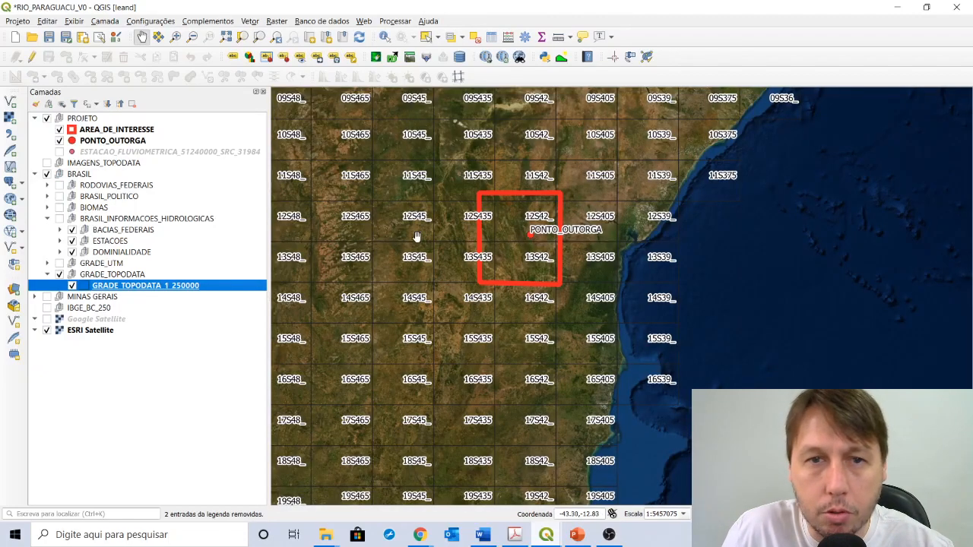
pyautogui.rightClick(137, 288)
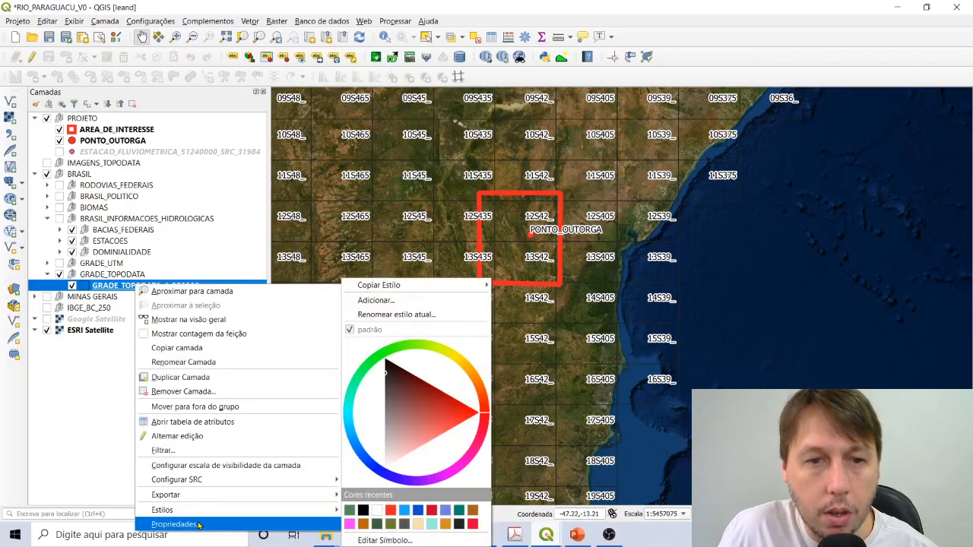
pyautogui.click(187, 423)
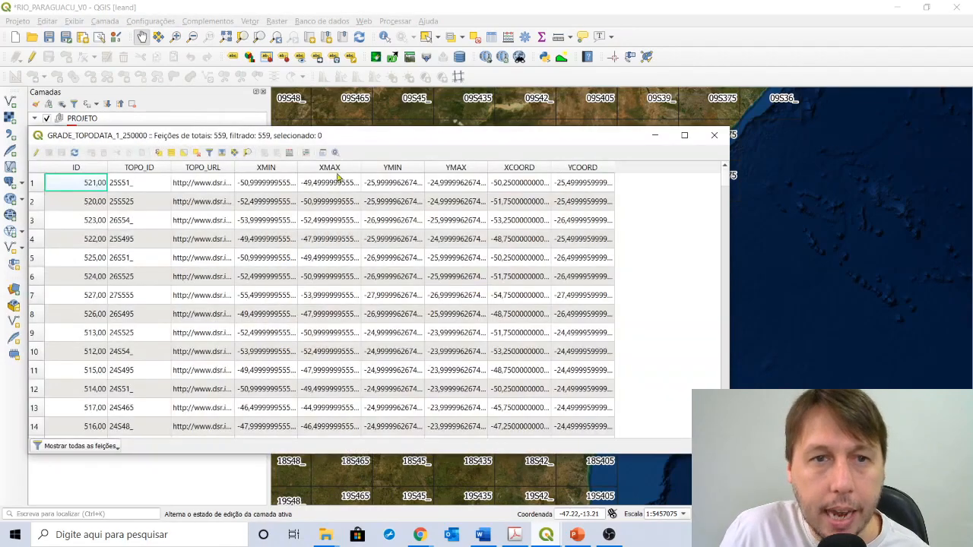
pyautogui.moveTo(424, 140); pyautogui.dragTo(430, 89)
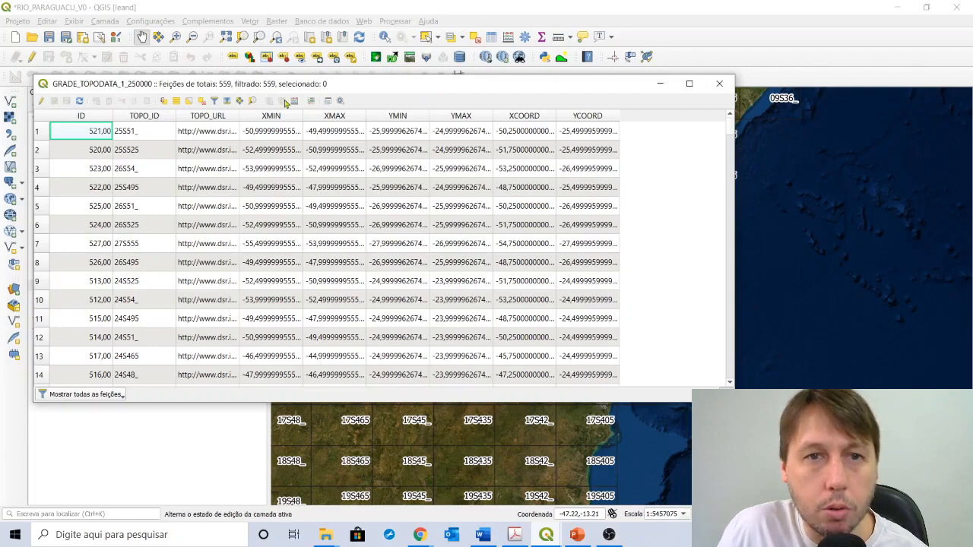
pyautogui.click(136, 116)
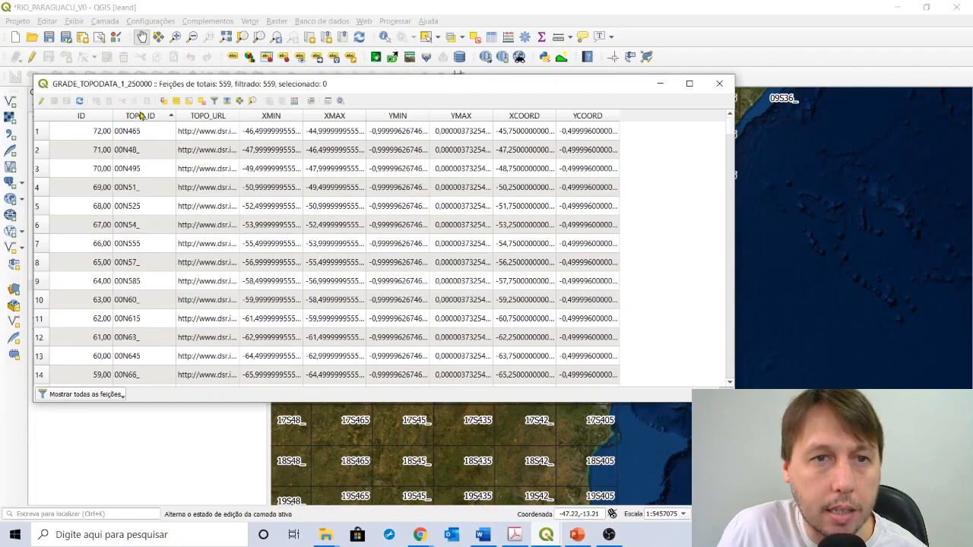
pyautogui.click(141, 115)
pyautogui.click(719, 84)
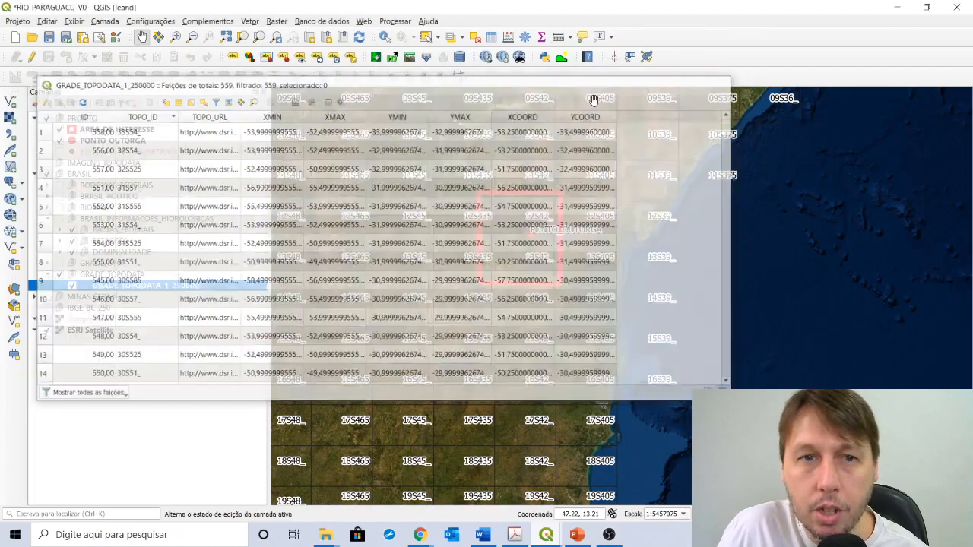
# Step: Check the label settings in the GRADE_TOPODATA_1_250000 layer properties, which use the TOPO_ID field, and close the dialog
pyautogui.rightClick(95, 285)
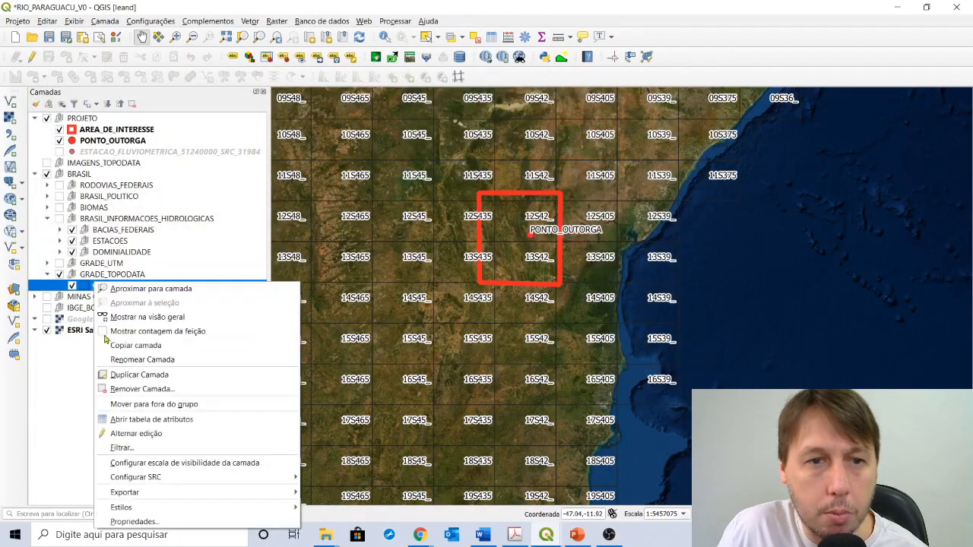
pyautogui.click(161, 522)
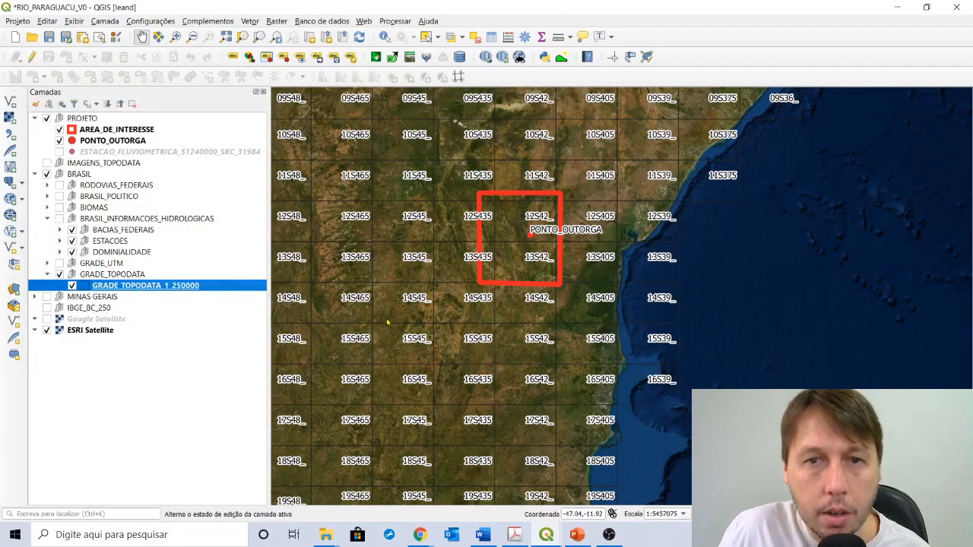
pyautogui.moveTo(529, 51); pyautogui.dragTo(261, 74)
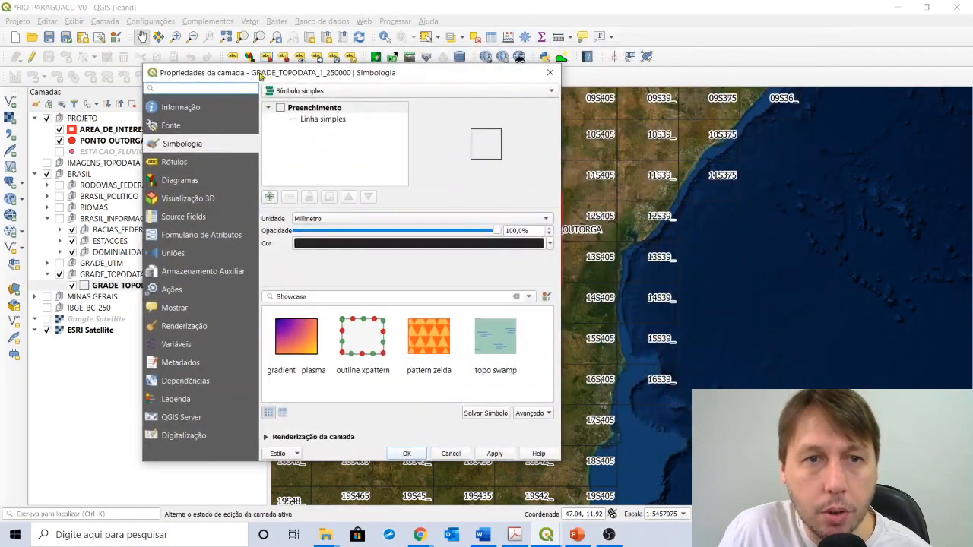
pyautogui.click(175, 163)
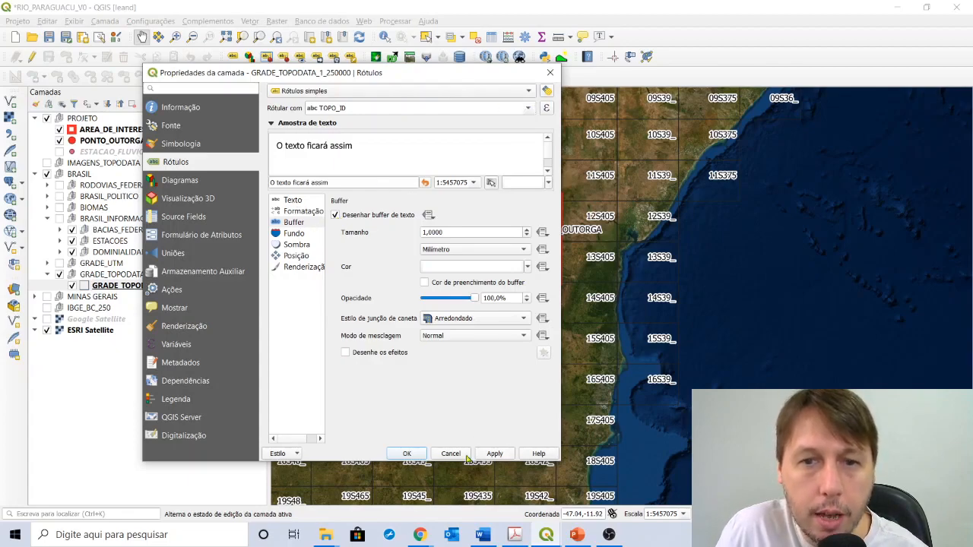
pyautogui.click(406, 454)
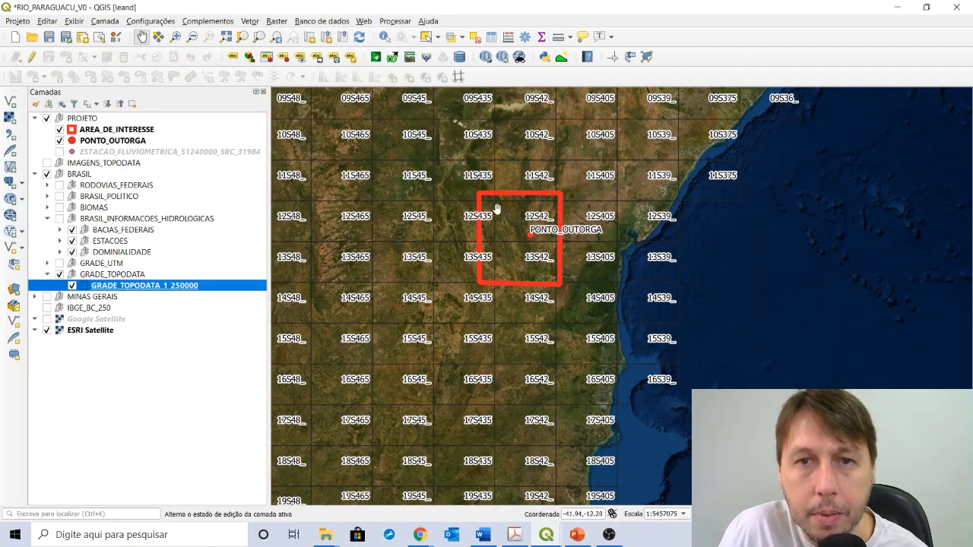
# Step: Examine the grid around the AREA_DE_INTERESSE rectangle to identify which Topodata sheets it overlaps
pyautogui.scroll(1, 501, 208)
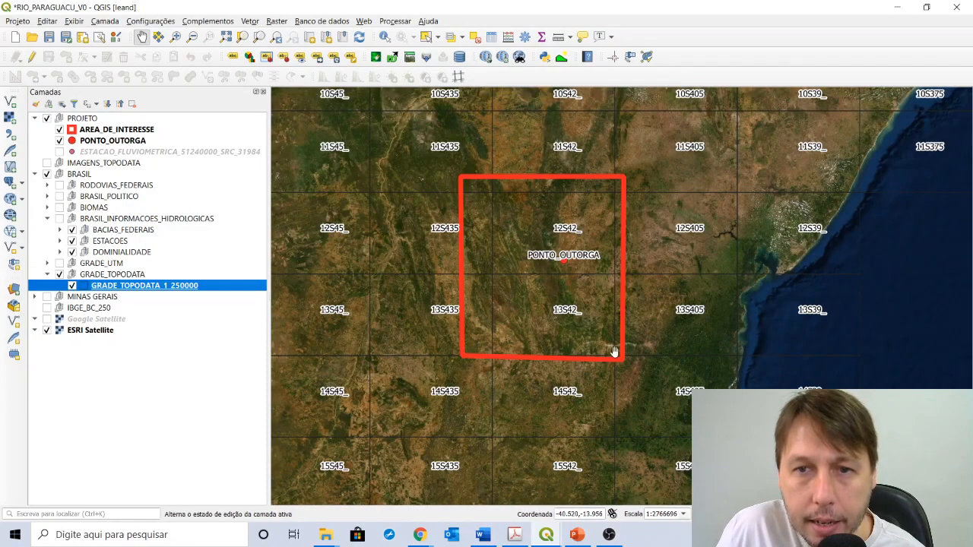
pyautogui.scroll(1, 504, 315)
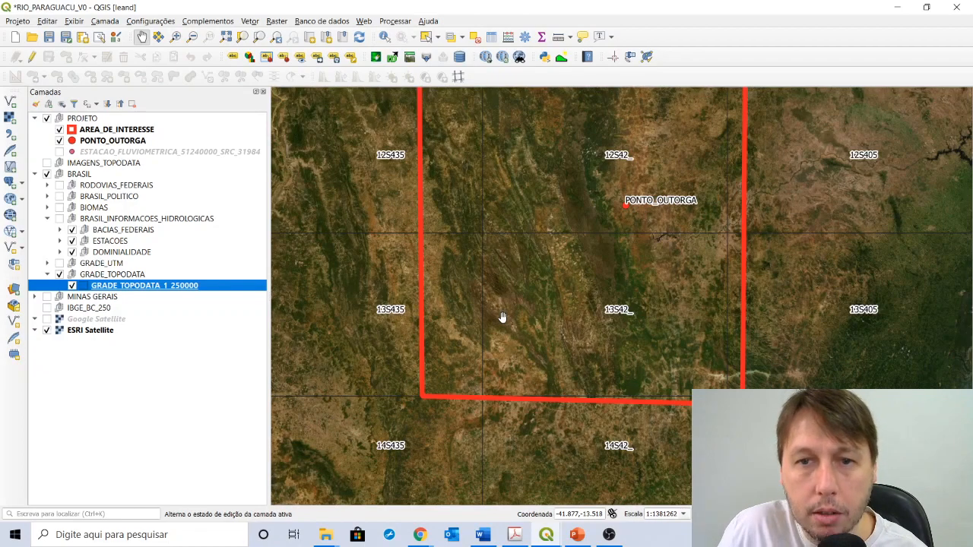
pyautogui.scroll(-1, 501, 317)
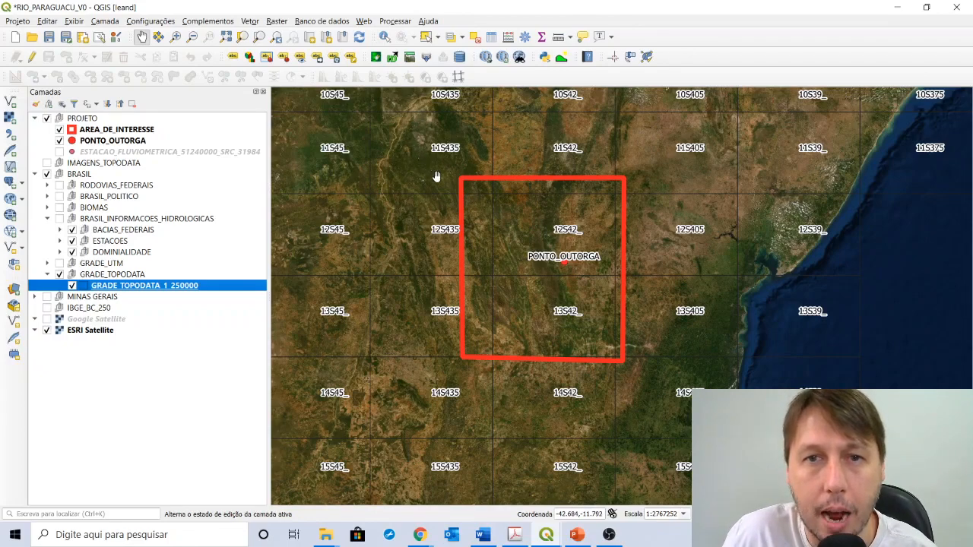
pyautogui.scroll(1, 460, 200)
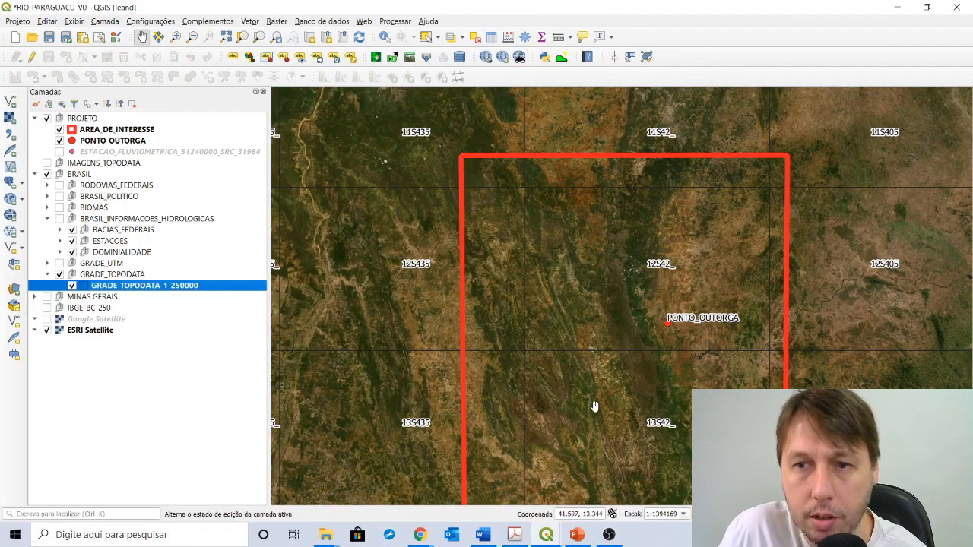
pyautogui.moveTo(839, 386); pyautogui.dragTo(813, 266)
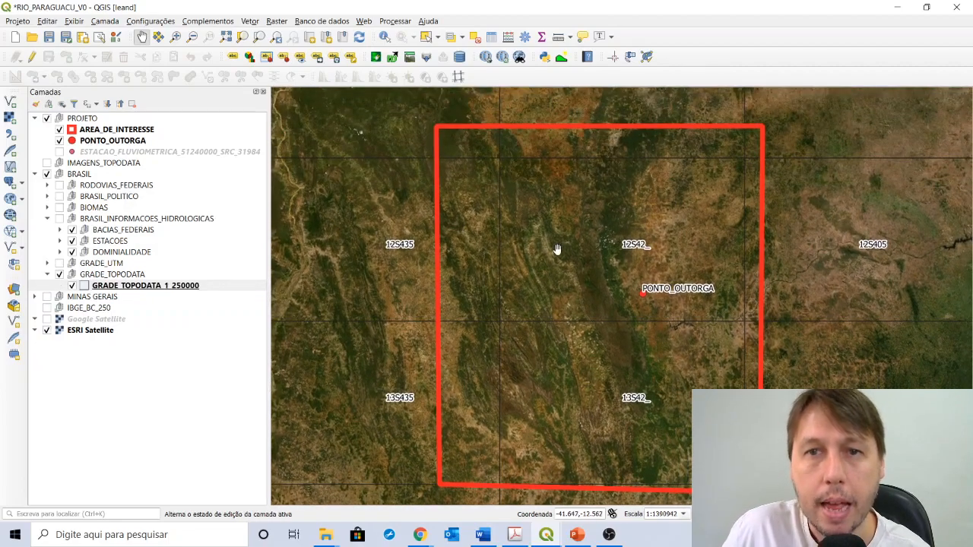
pyautogui.scroll(-1, 548, 246)
pyautogui.scroll(1, 495, 224)
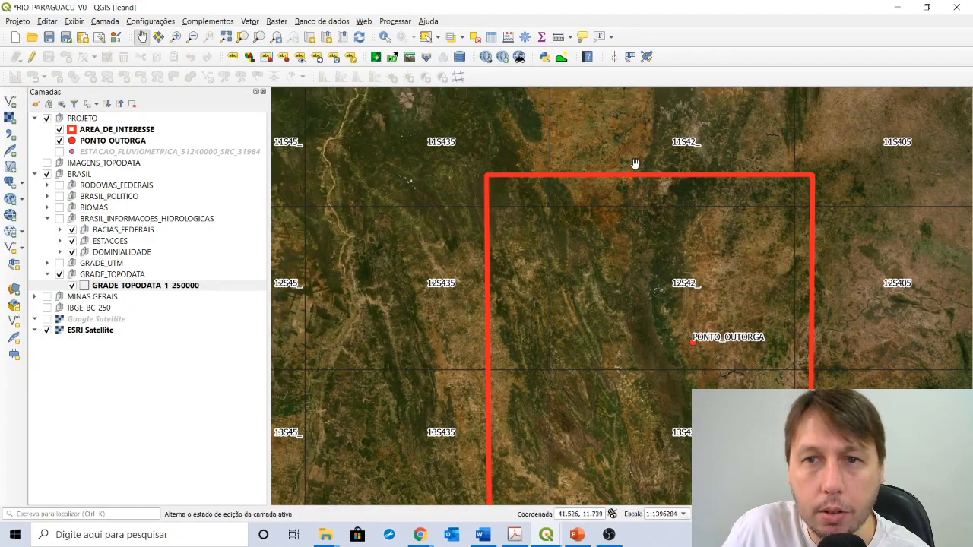
pyautogui.moveTo(882, 172); pyautogui.dragTo(784, 174)
pyautogui.scroll(-1, 717, 180)
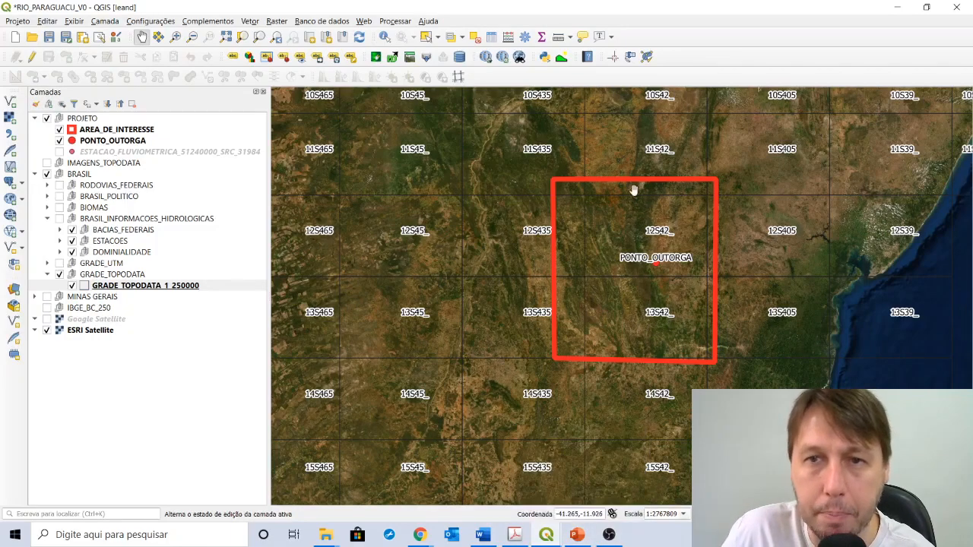
# Step: Switch to the TOPODATA index map in Chrome and bring the sheets of rows 11 to 13 near Salvador into view
pyautogui.moveTo(422, 532)
pyautogui.click(490, 475)
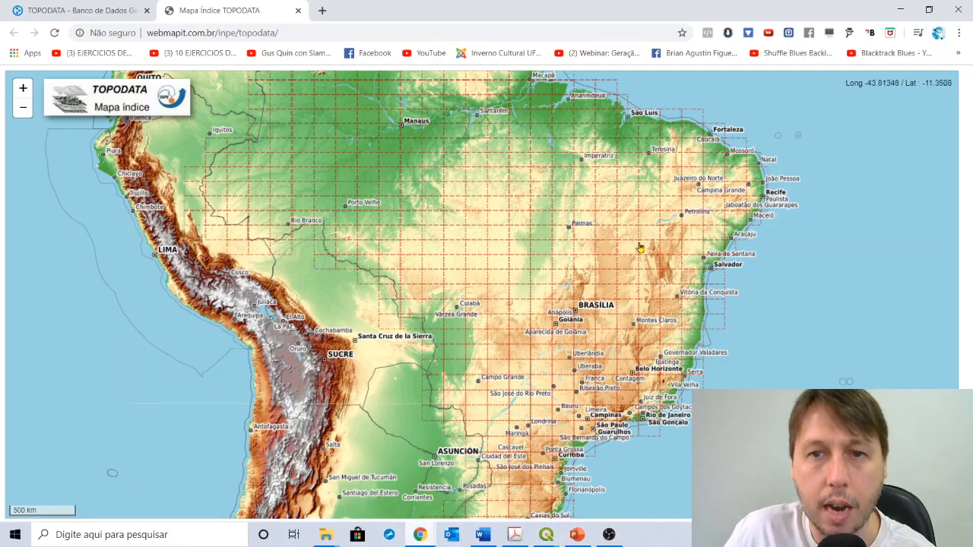
pyautogui.scroll(2, 678, 269)
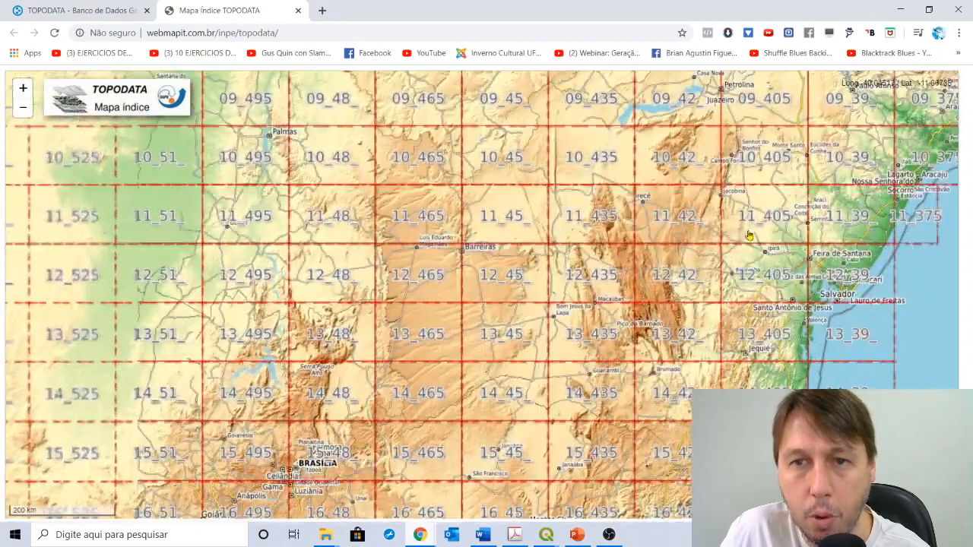
pyautogui.moveTo(605, 199); pyautogui.dragTo(438, 250)
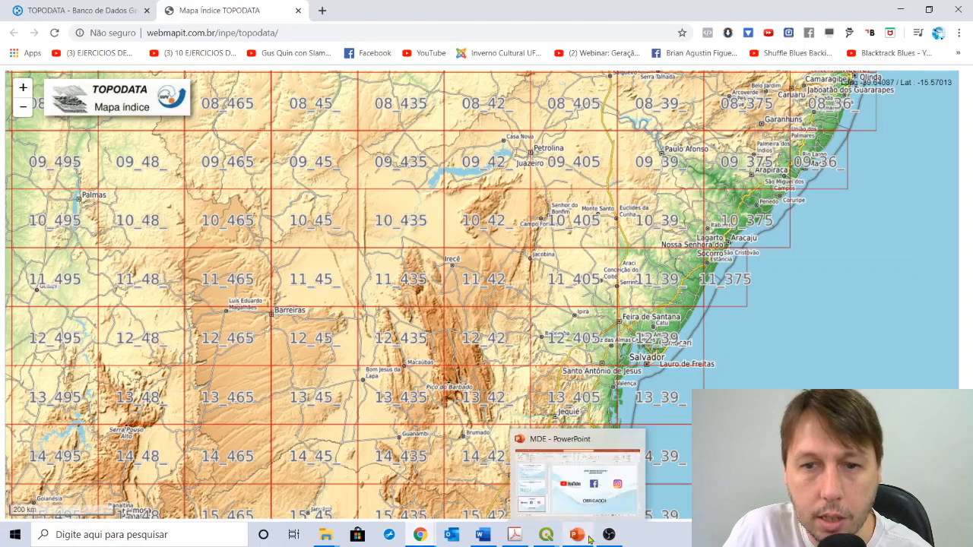
# Step: Compare the QGIS grid around AREA_DE_INTERESSE with the TOPODATA index map, focusing on the matching sheets around 12_42_ in Chrome
pyautogui.moveTo(546, 534)
pyautogui.click(629, 483)
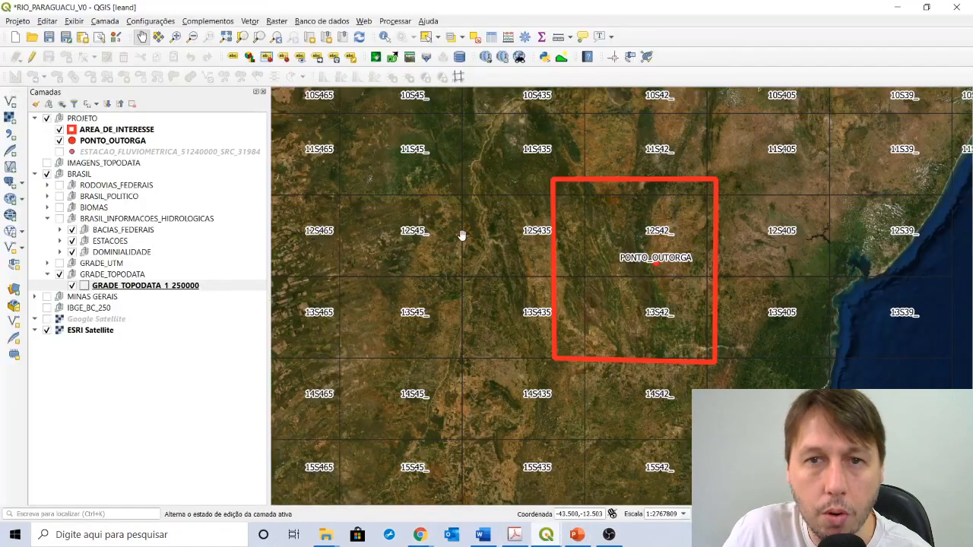
pyautogui.moveTo(535, 178); pyautogui.dragTo(530, 202)
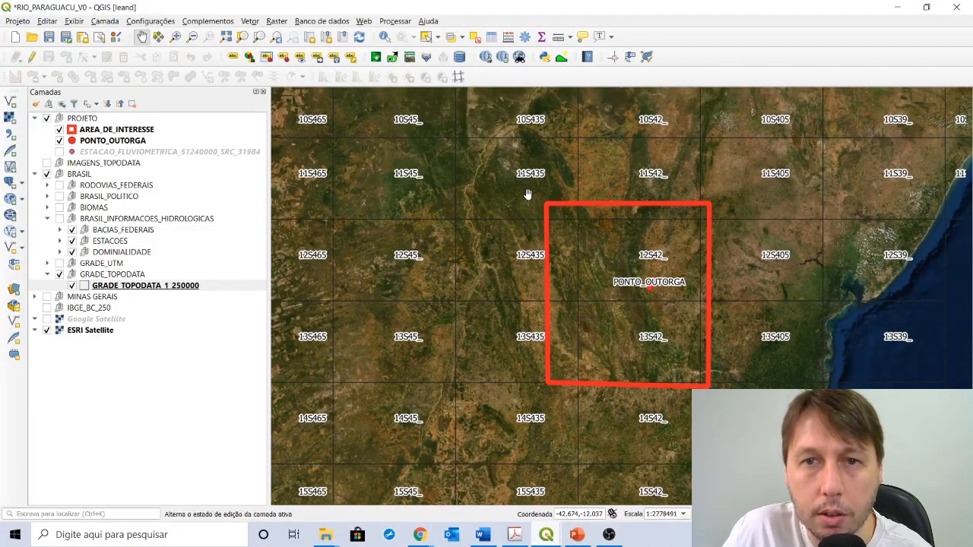
pyautogui.moveTo(546, 537)
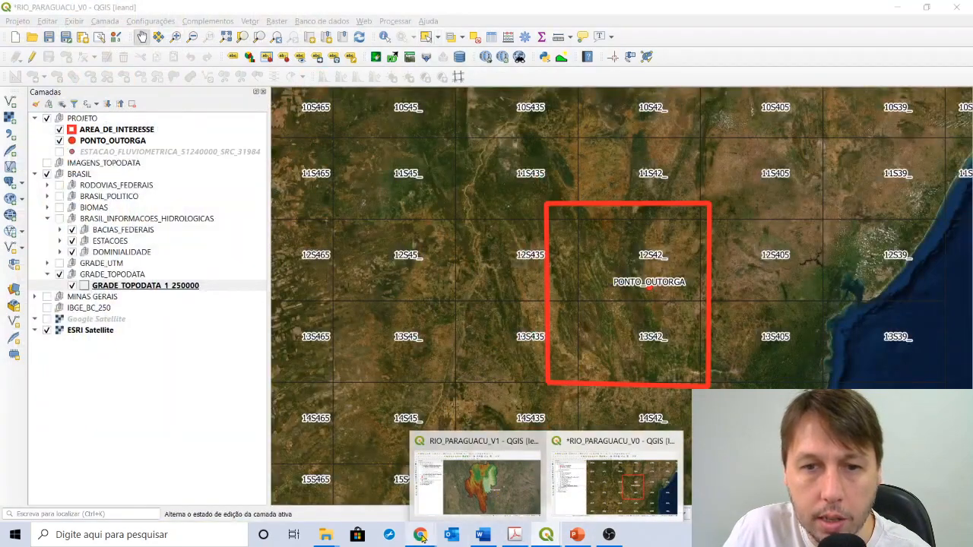
pyautogui.moveTo(422, 538)
pyautogui.click(495, 466)
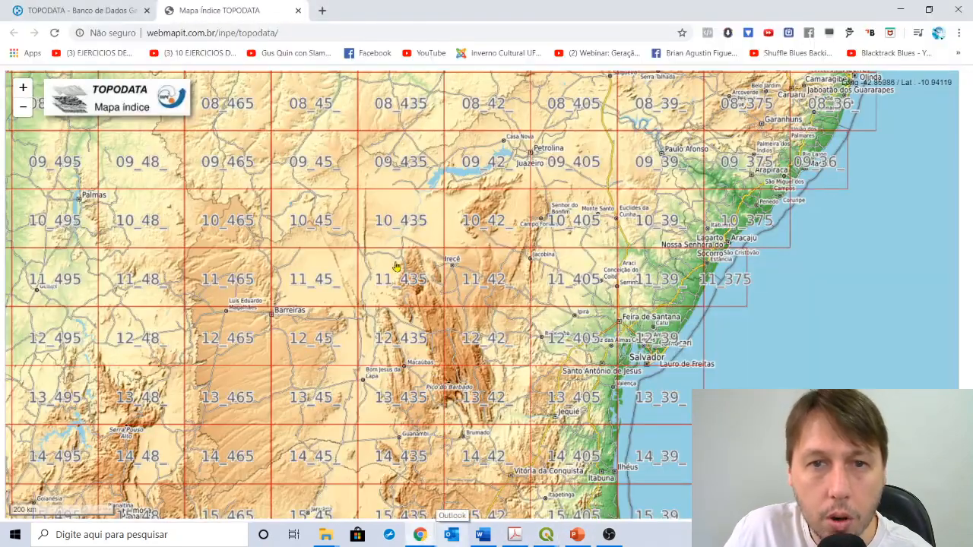
pyautogui.moveTo(386, 278); pyautogui.dragTo(358, 183)
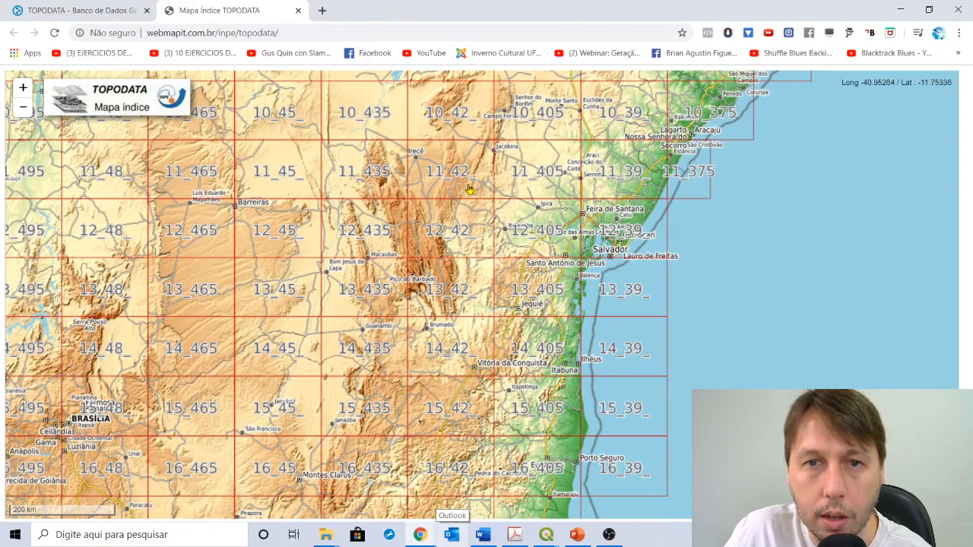
pyautogui.scroll(1, 377, 196)
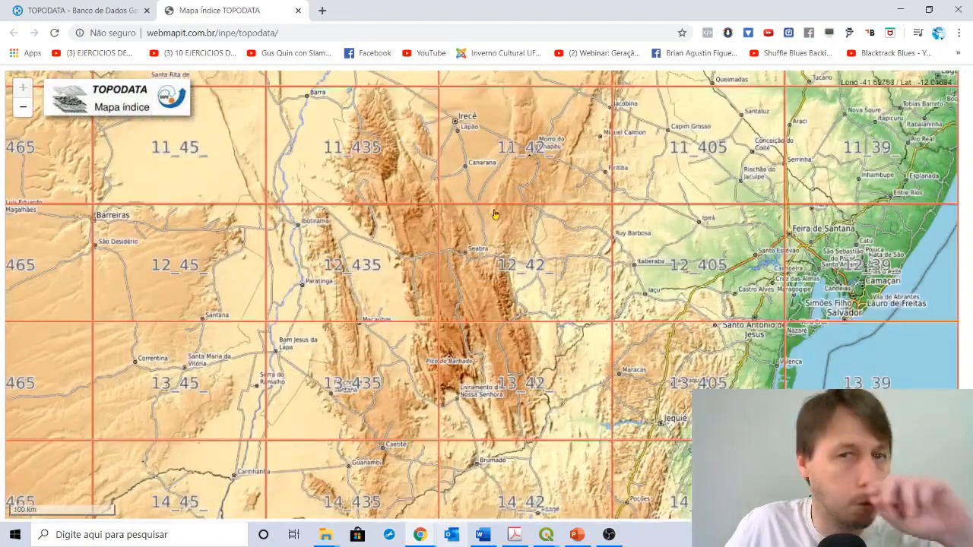
# Step: View the download options of sheets 11S435, 11S42_ and 11S405, close the information window, and examine the sheets in rows 12 and 13
pyautogui.click(316, 178)
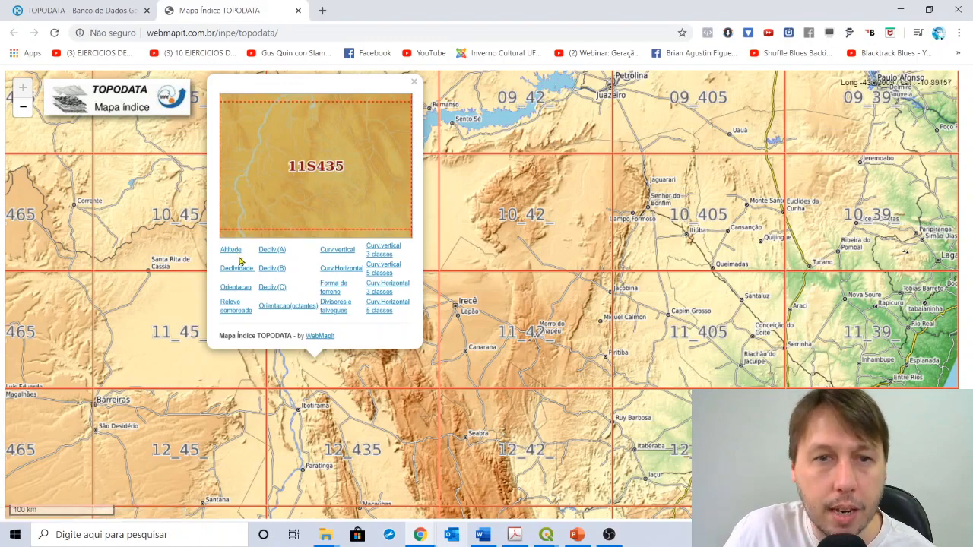
pyautogui.click(537, 363)
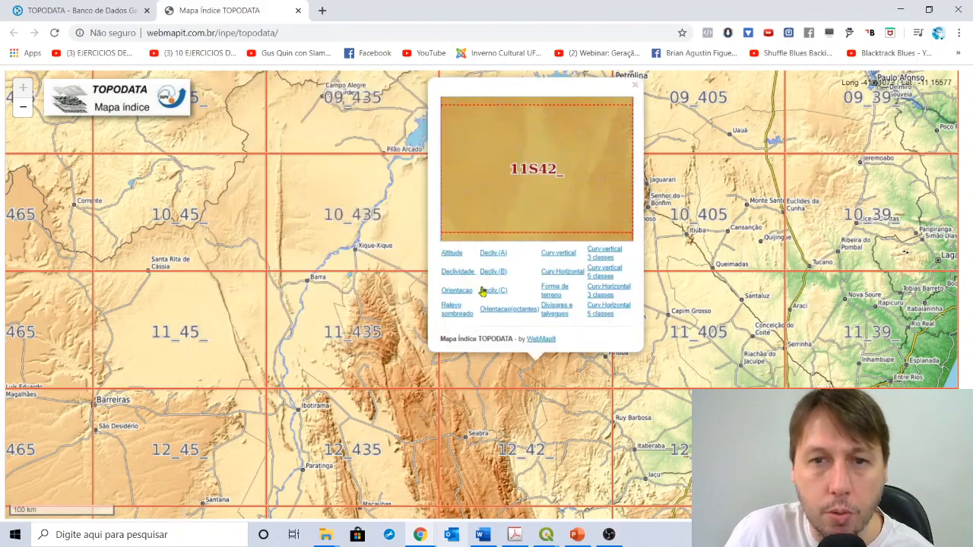
pyautogui.click(674, 368)
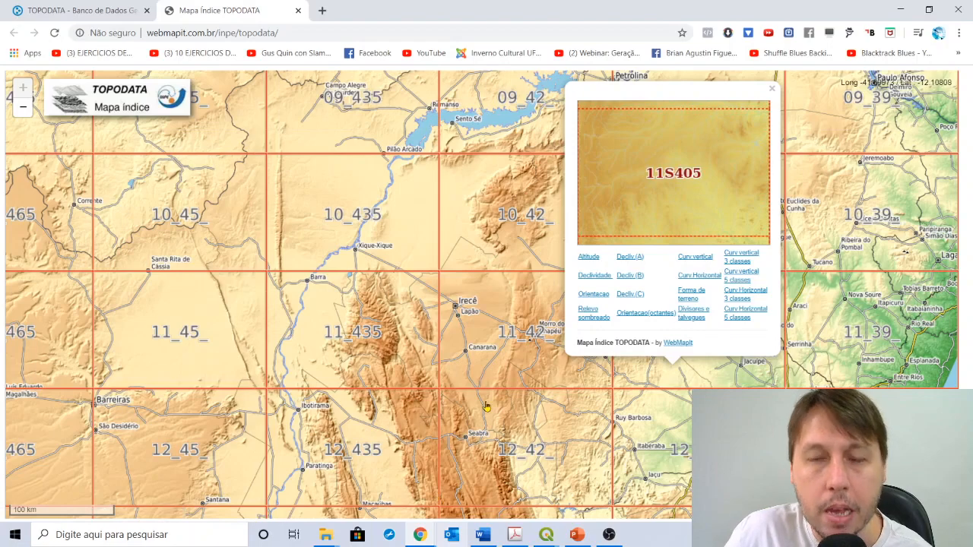
pyautogui.click(772, 90)
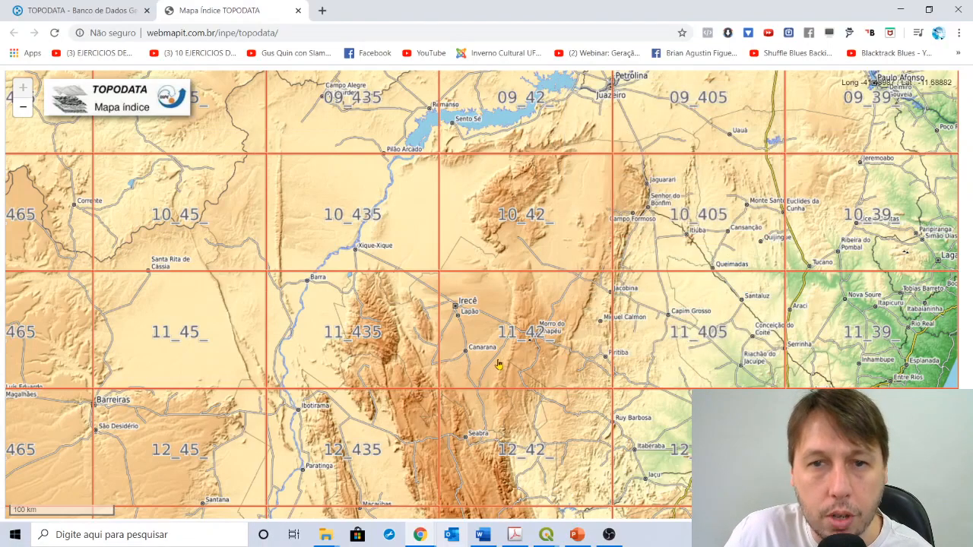
pyautogui.moveTo(475, 368); pyautogui.dragTo(462, 193)
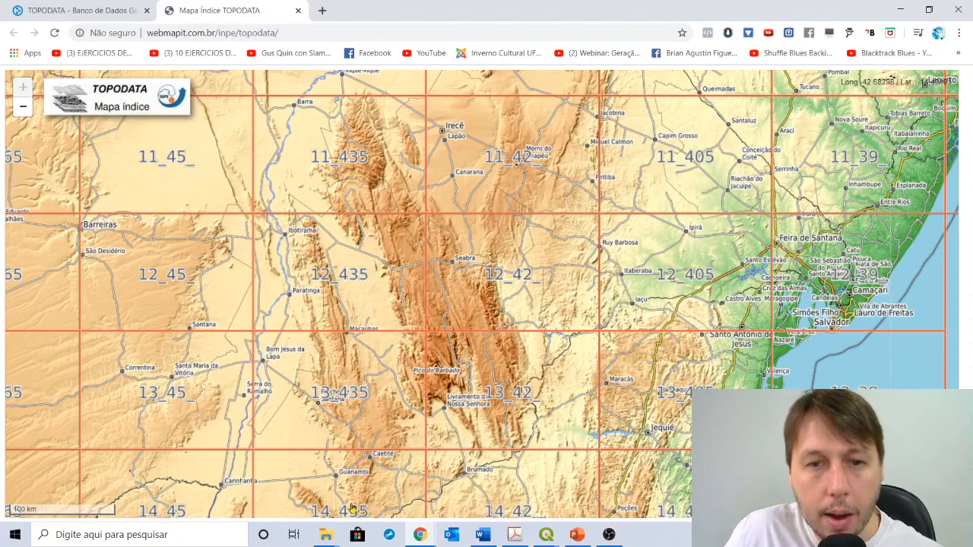
# Step: Switch to File Explorer and open the folder C:\CURSO_OUTORGA\RIO_PARAGUACU\TOPODATA
pyautogui.moveTo(335, 532)
pyautogui.moveTo(415, 478)
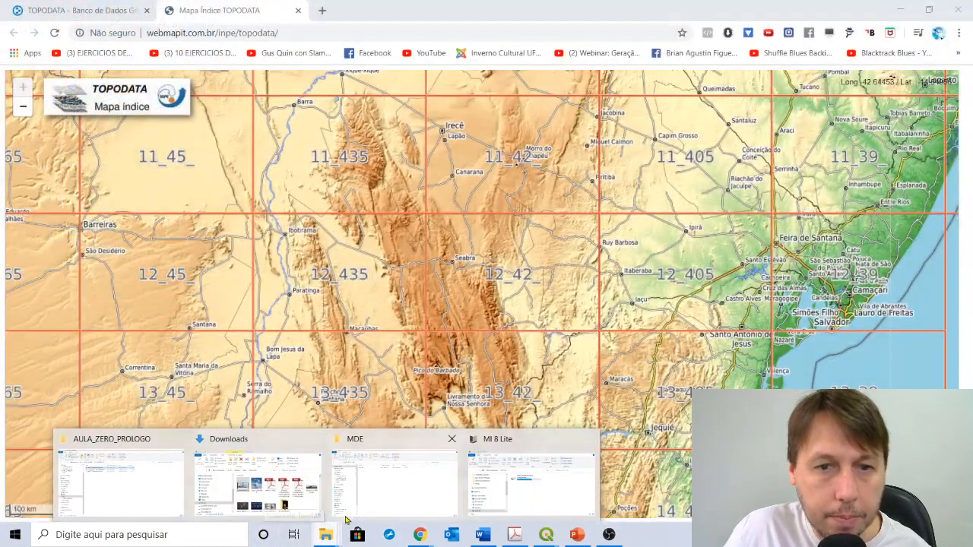
pyautogui.click(385, 492)
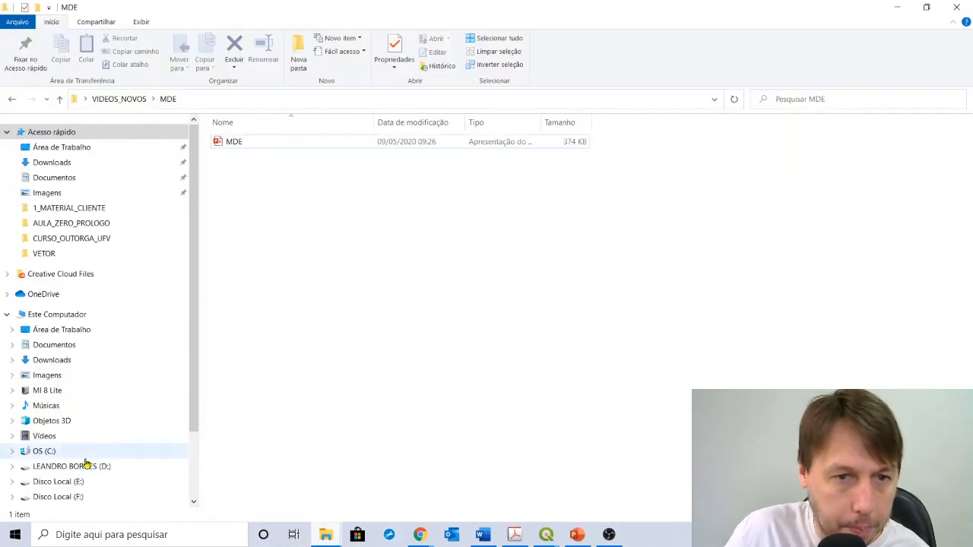
pyautogui.click(47, 450)
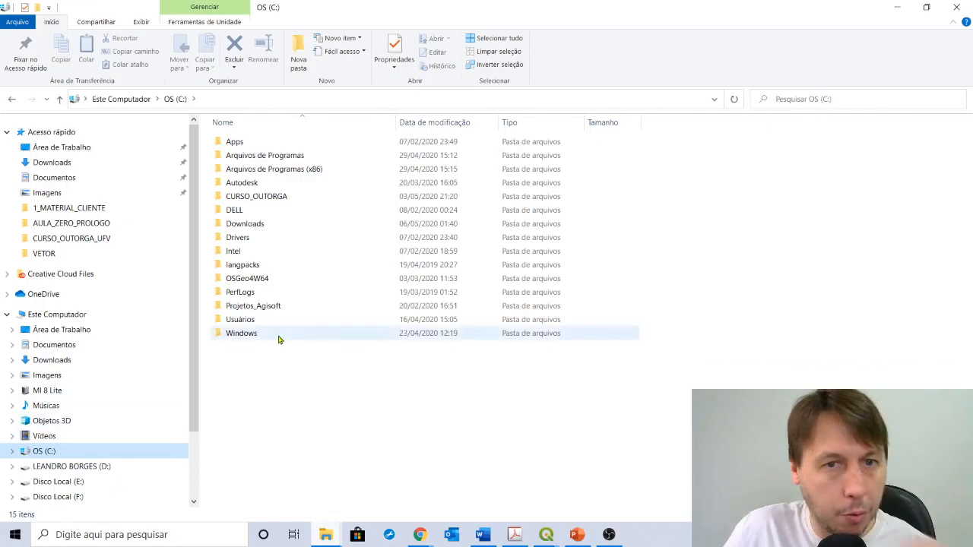
pyautogui.doubleClick(265, 196)
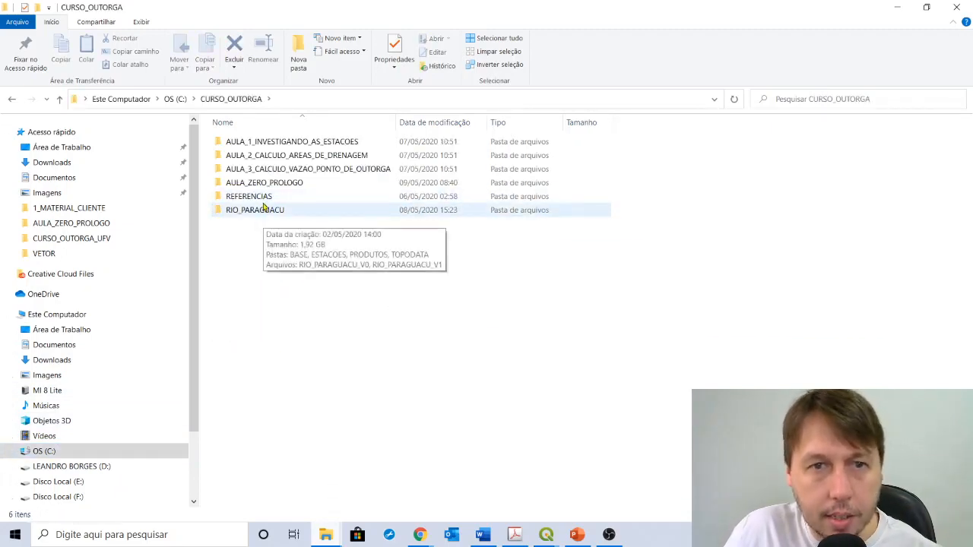
pyautogui.click(257, 213)
pyautogui.doubleClick(257, 212)
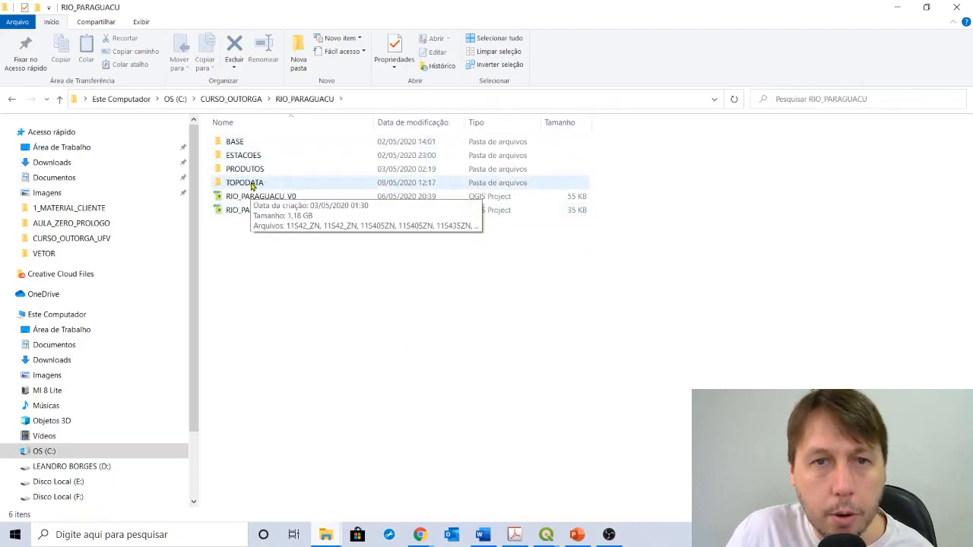
pyautogui.doubleClick(247, 183)
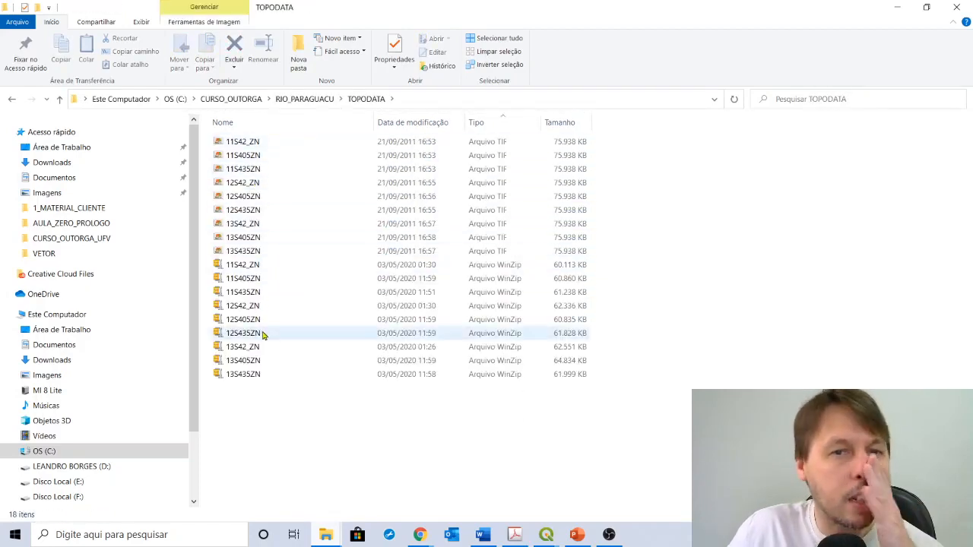
# Step: Review the extraction options for all the zipped sheets without extracting them, and select all the TIF files, 11S42_ZN through 13S435ZN
pyautogui.moveTo(295, 434); pyautogui.dragTo(240, 266)
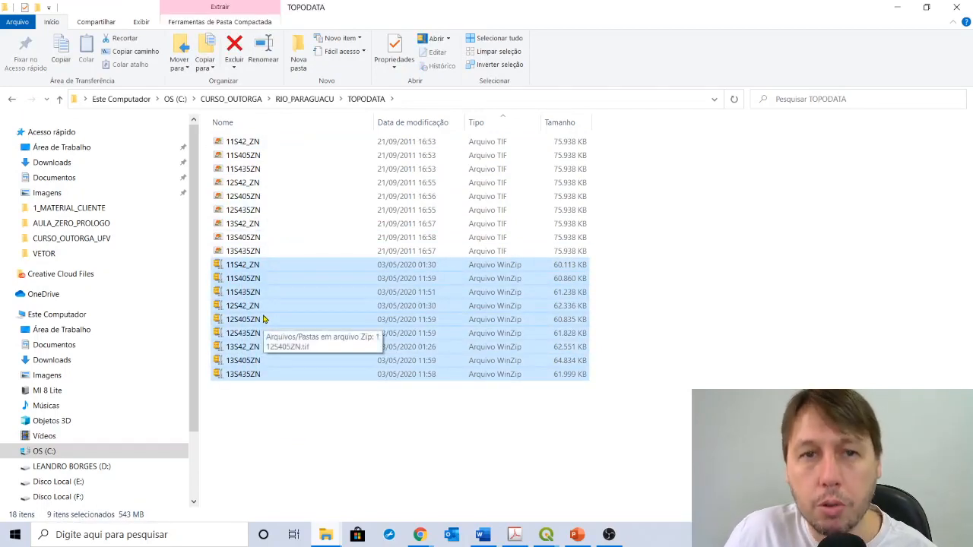
pyautogui.rightClick(275, 315)
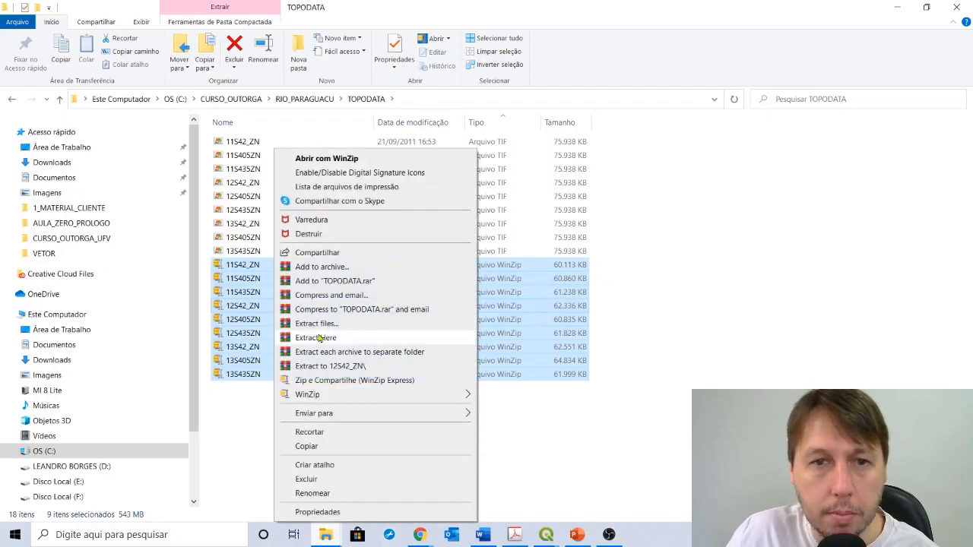
pyautogui.click(241, 423)
pyautogui.click(242, 143)
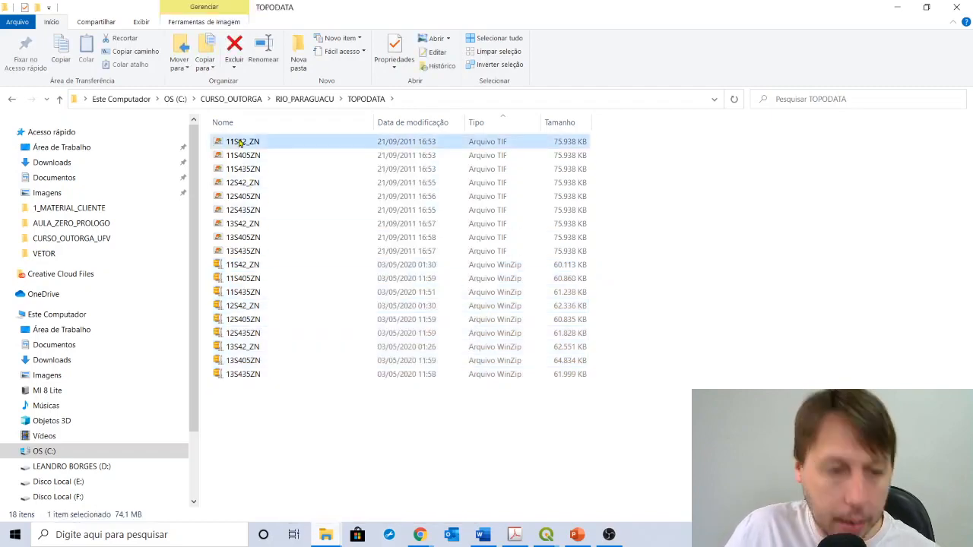
pyautogui.keyDown('shift'); pyautogui.click(261, 254); pyautogui.keyUp('shift')
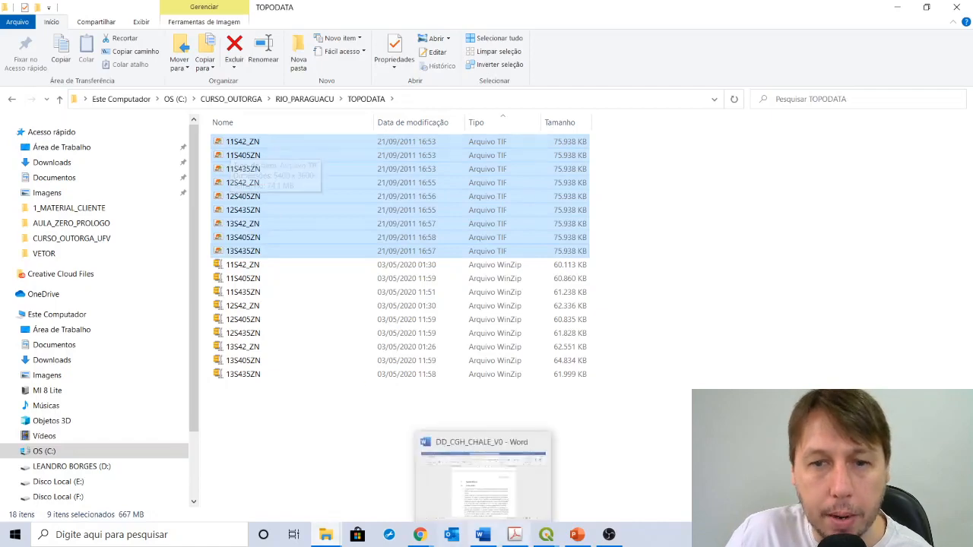
# Step: Check the TOPODATA index map in Chrome, return to the TOPODATA folder, select the 11S435ZN TIF and reveal the folder's full path
pyautogui.moveTo(430, 535)
pyautogui.click(487, 472)
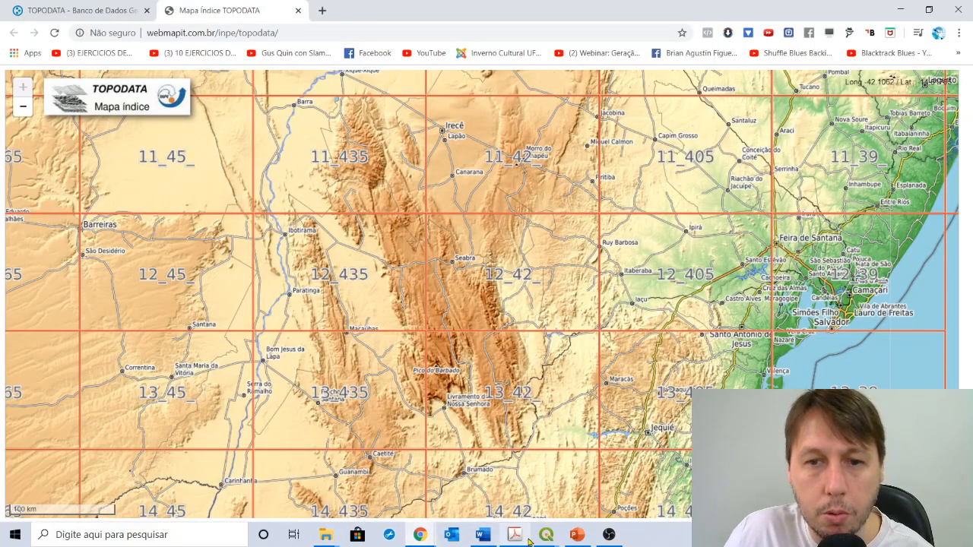
pyautogui.moveTo(335, 539)
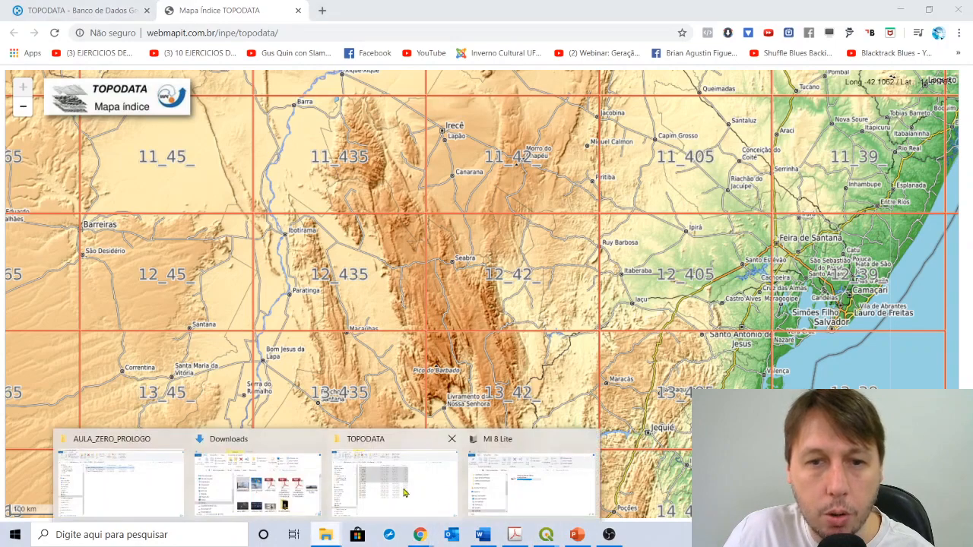
pyautogui.click(443, 496)
pyautogui.click(235, 170)
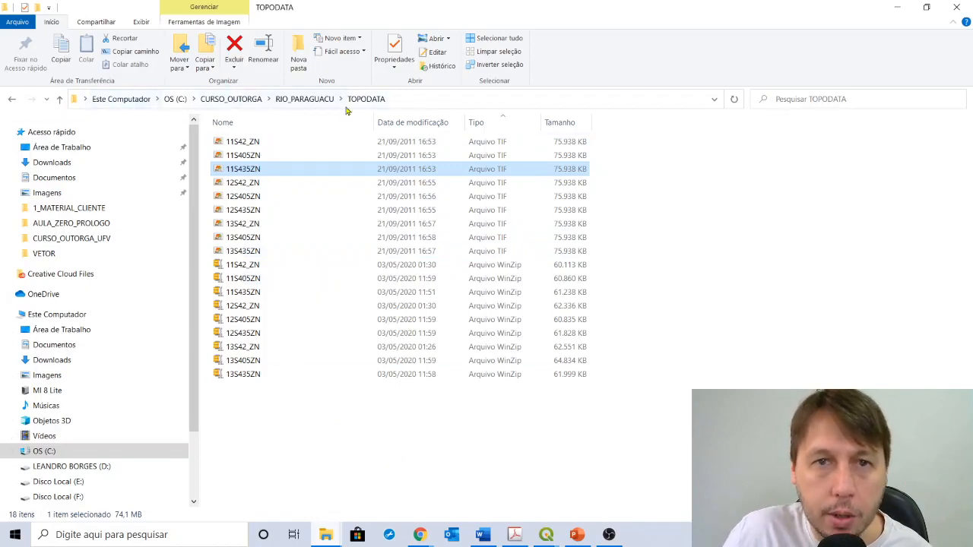
pyautogui.click(418, 99)
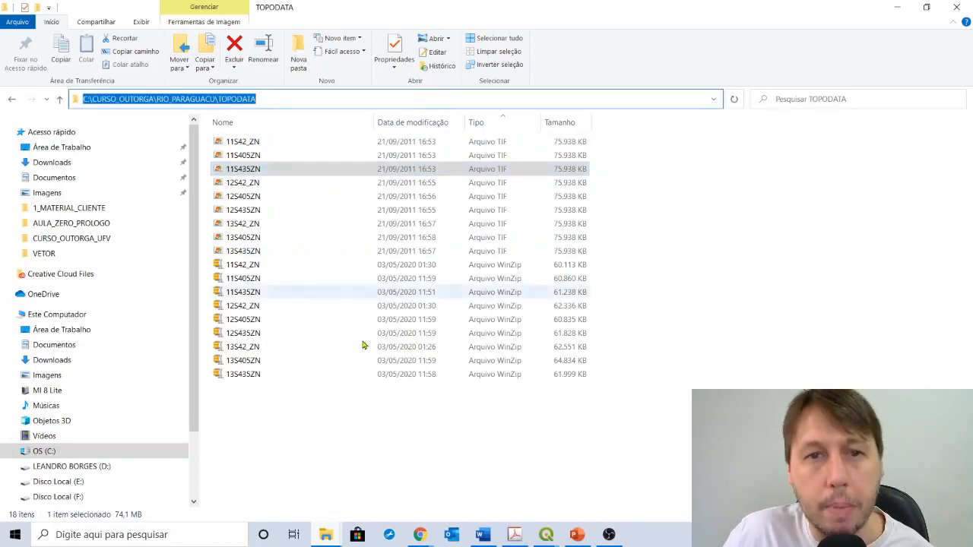
# Step: Switch to the RIO_PARAGUACU_V0 project in QGIS and collapse the PROJETO and BRASIL layer groups
pyautogui.moveTo(576, 536)
pyautogui.moveTo(546, 534)
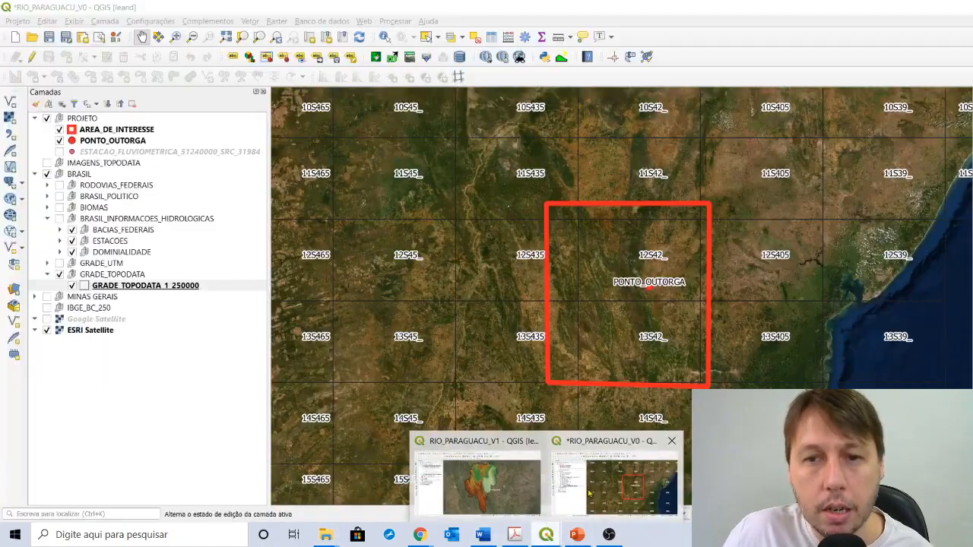
pyautogui.click(589, 494)
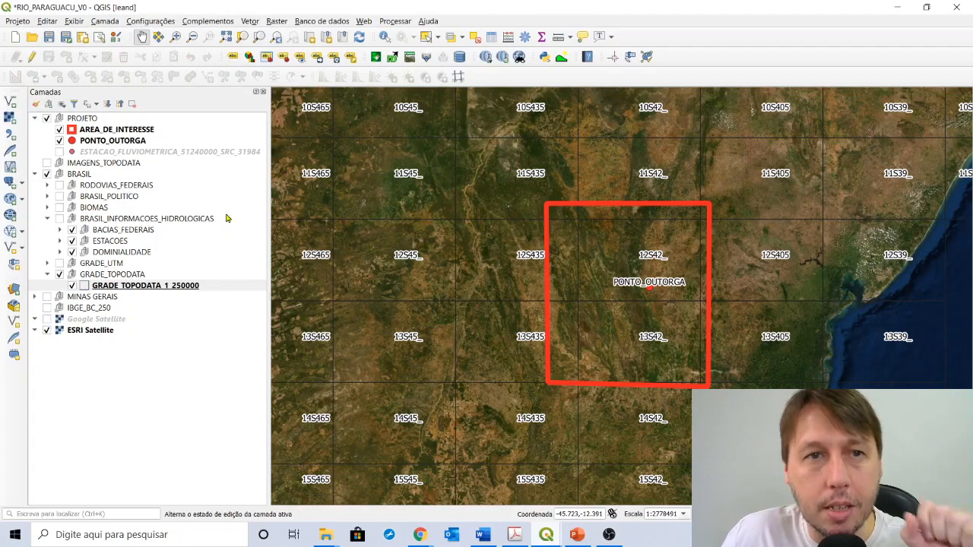
pyautogui.click(34, 120)
pyautogui.click(63, 131)
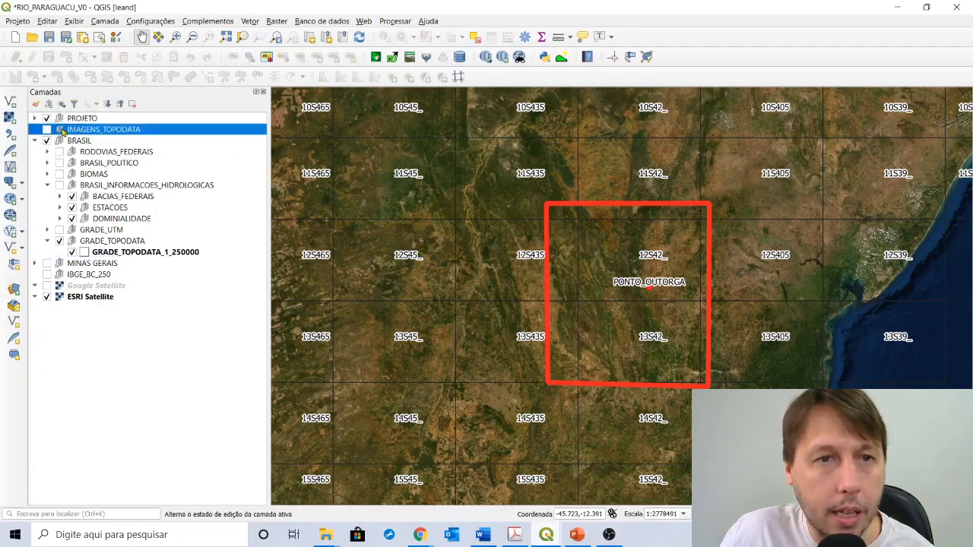
pyautogui.click(34, 141)
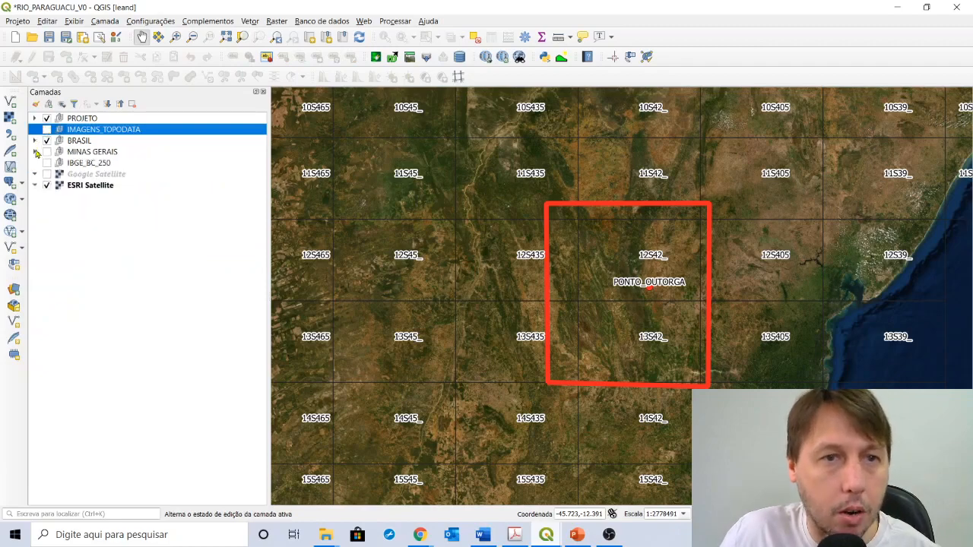
# Step: Look into the MINAS GERAIS group, the option for adding a layer group, and the layers of PROJETO, leaving the groups collapsed
pyautogui.click(35, 151)
pyautogui.click(34, 152)
pyautogui.rightClick(71, 213)
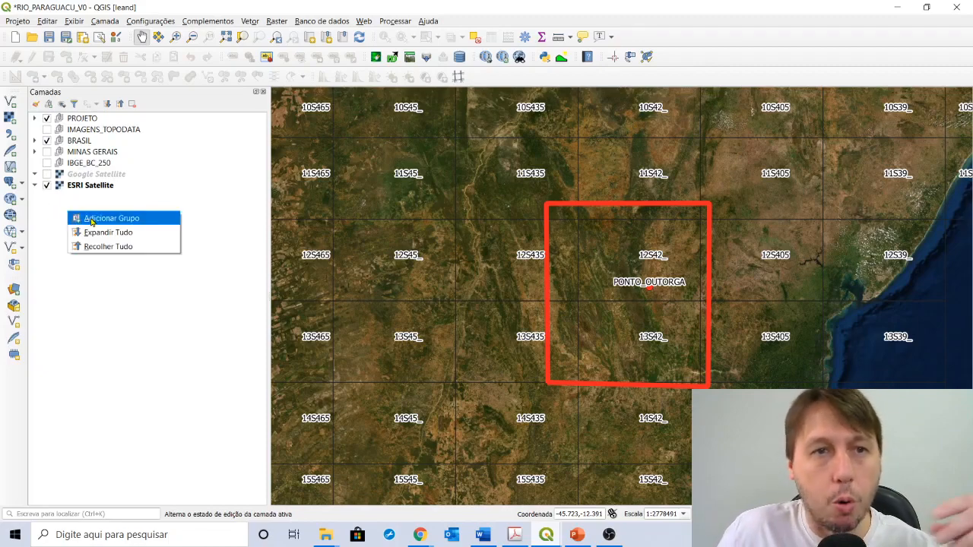
pyautogui.click(34, 119)
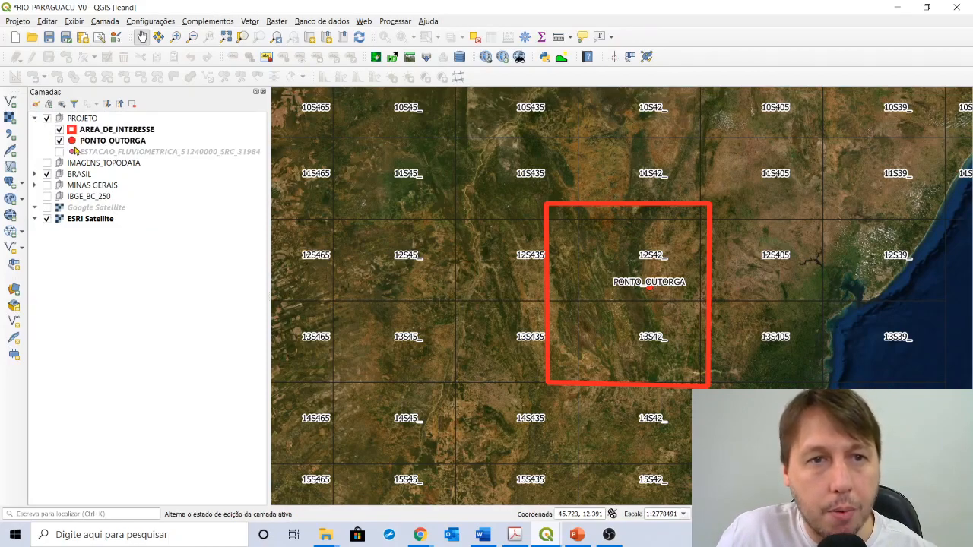
pyautogui.click(34, 119)
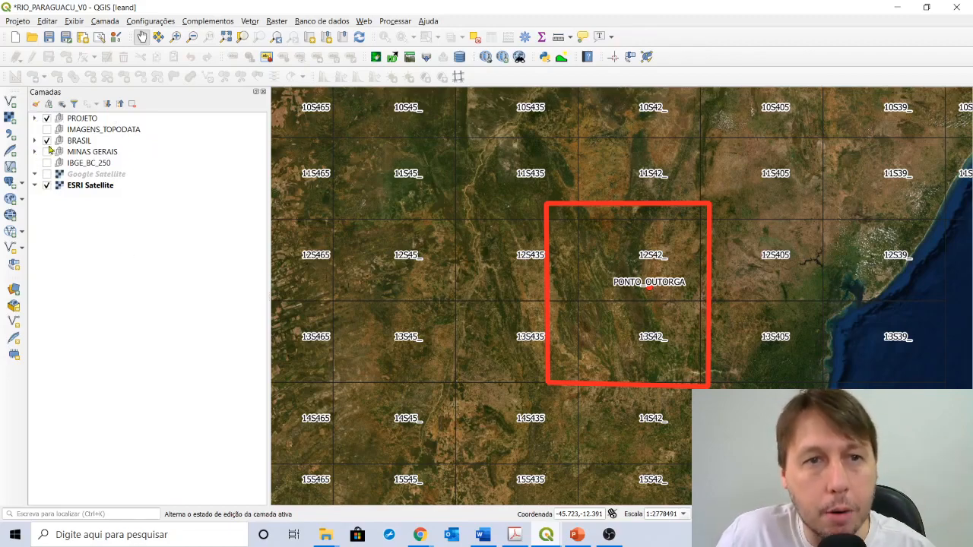
# Step: Look through the layers of the PROJETO and BRASIL groups and the layer group options, leaving the groups collapsed
pyautogui.click(34, 120)
pyautogui.click(35, 174)
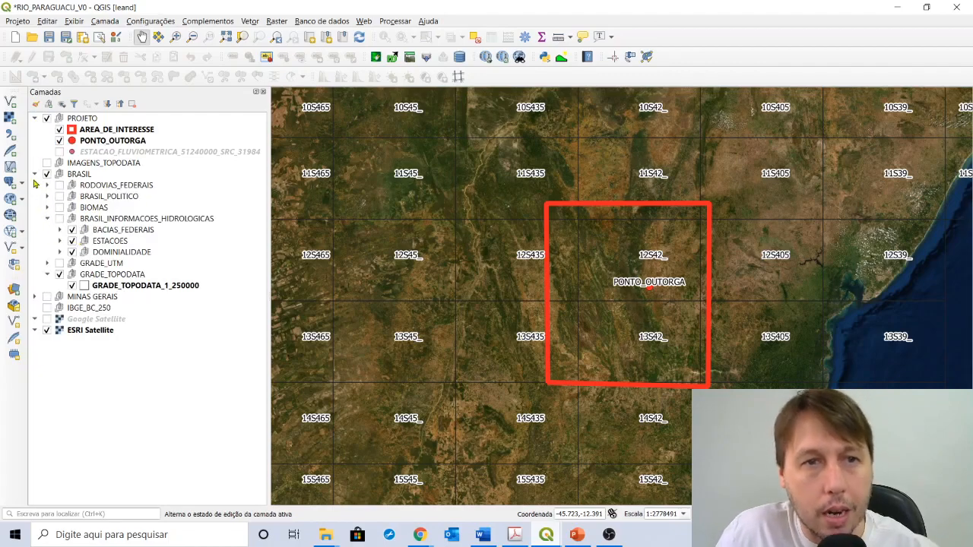
pyautogui.click(48, 219)
pyautogui.click(34, 174)
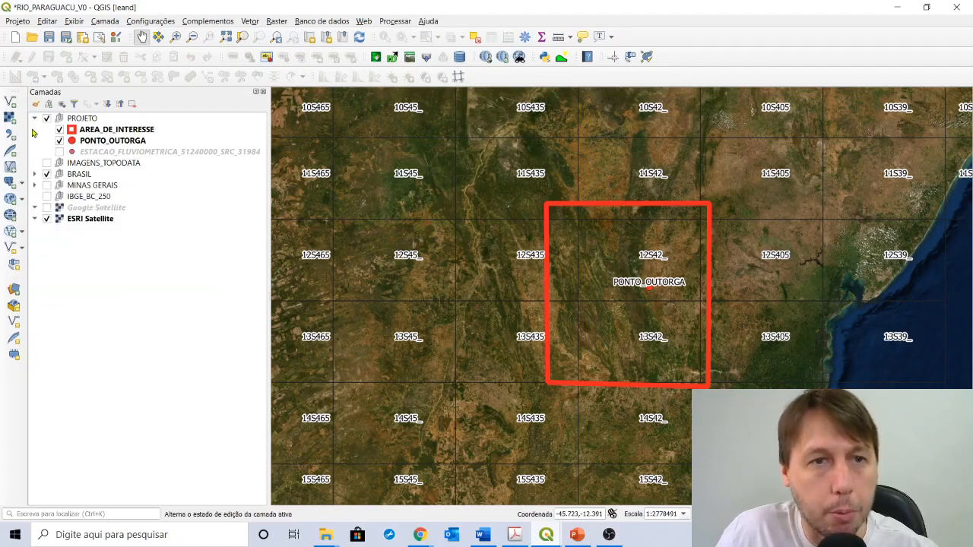
pyautogui.click(34, 119)
pyautogui.rightClick(71, 209)
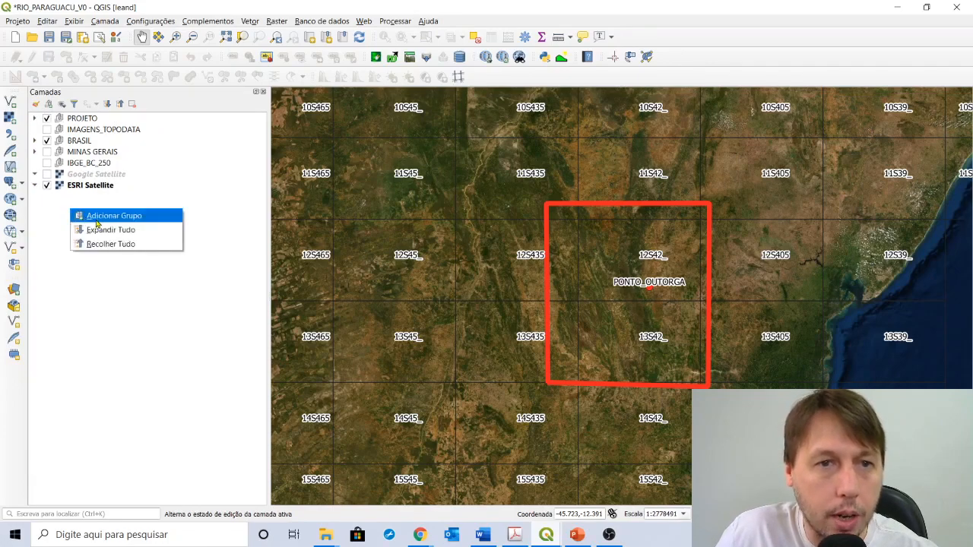
# Step: Make the IMAGENS_TOPODATA group visible and select it to receive the elevation rasters
pyautogui.click(78, 130)
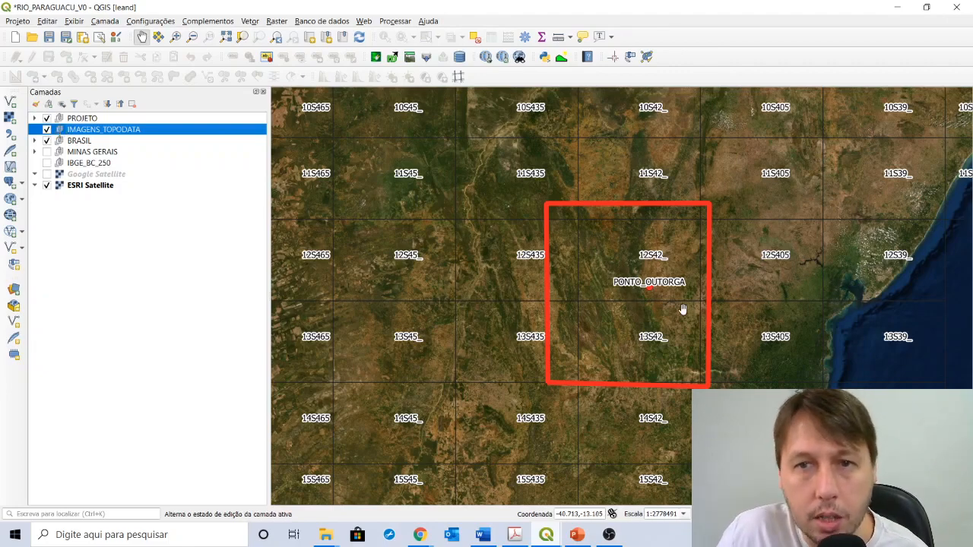
pyautogui.scroll(1, 685, 310)
pyautogui.scroll(-1, 684, 309)
pyautogui.moveTo(683, 309); pyautogui.dragTo(598, 305)
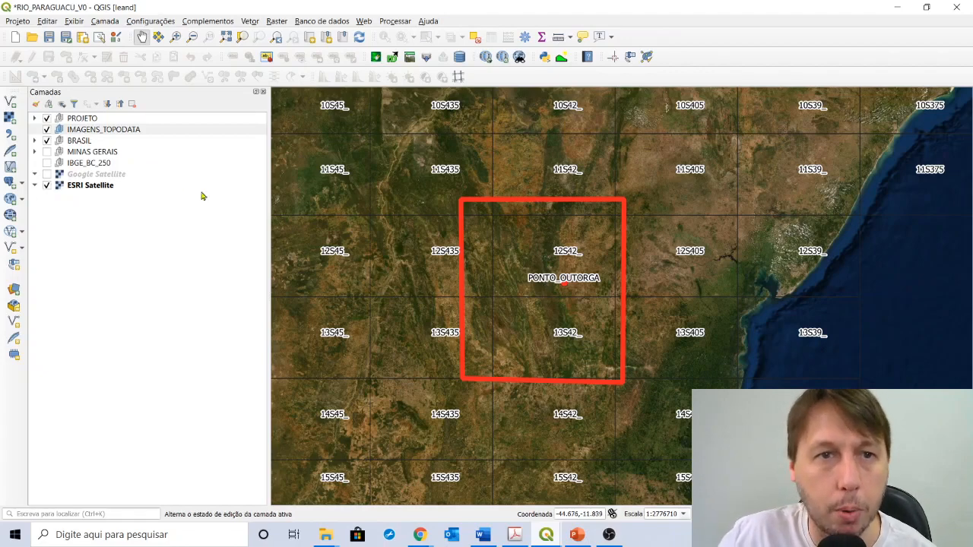
pyautogui.click(70, 130)
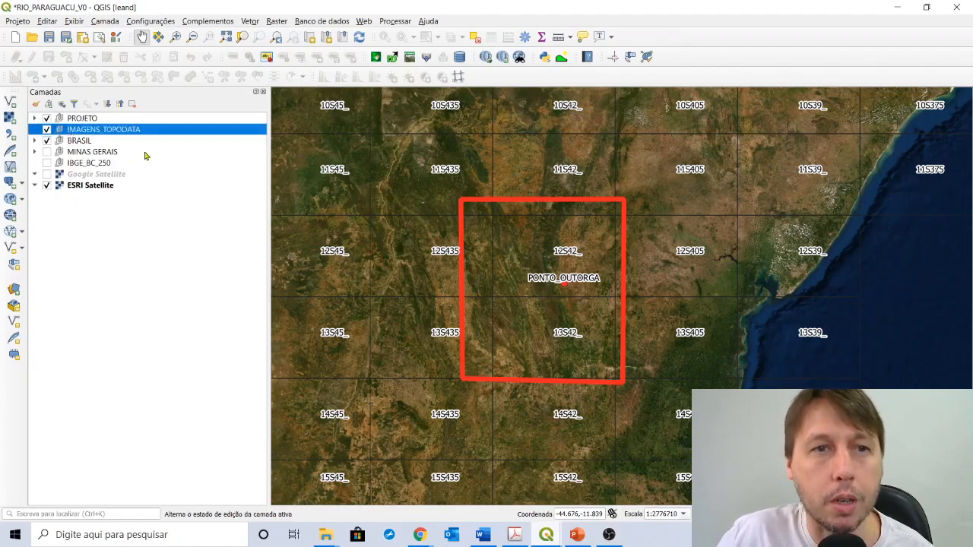
# Step: Start adding a raster layer and browse for its source file in the RIO_PARAGUACU\TOPODATA folder using the copied path
pyautogui.click(9, 119)
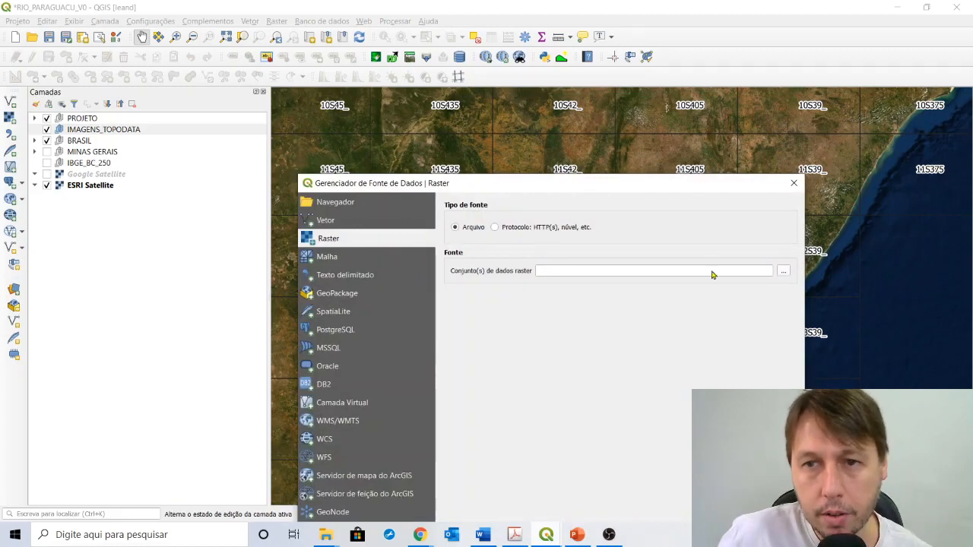
pyautogui.click(783, 272)
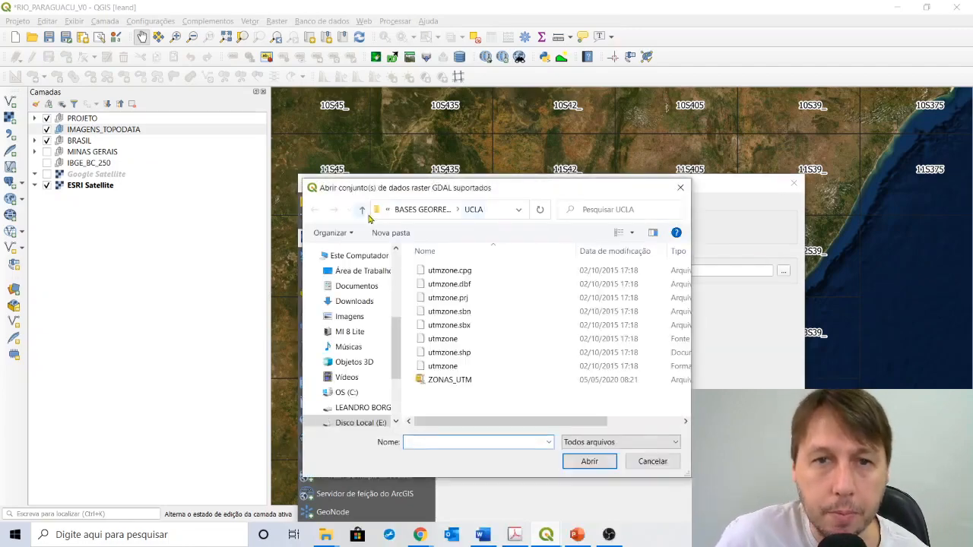
pyautogui.click(503, 210)
pyautogui.hotkey('ctrl', 'v')
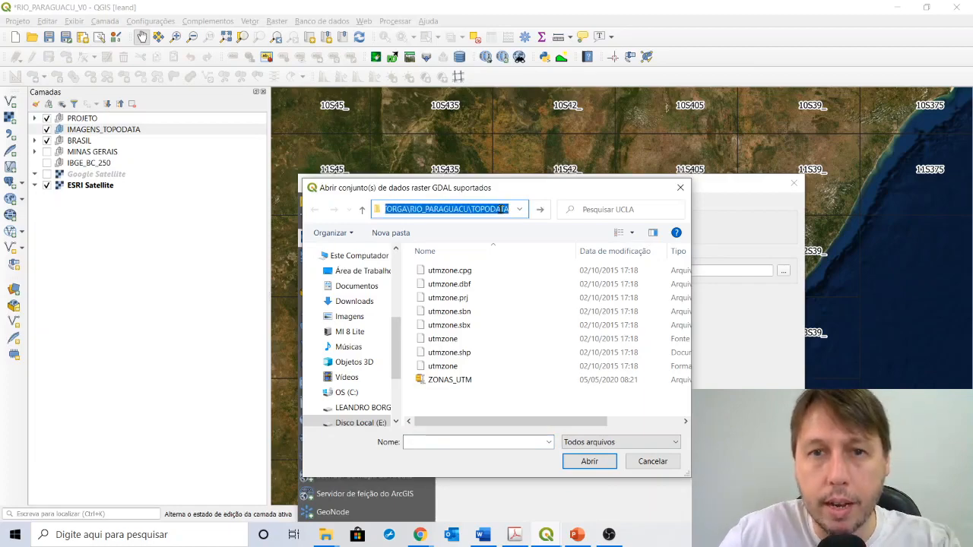
pyautogui.press('Return')
pyautogui.moveTo(502, 185); pyautogui.dragTo(373, 108)
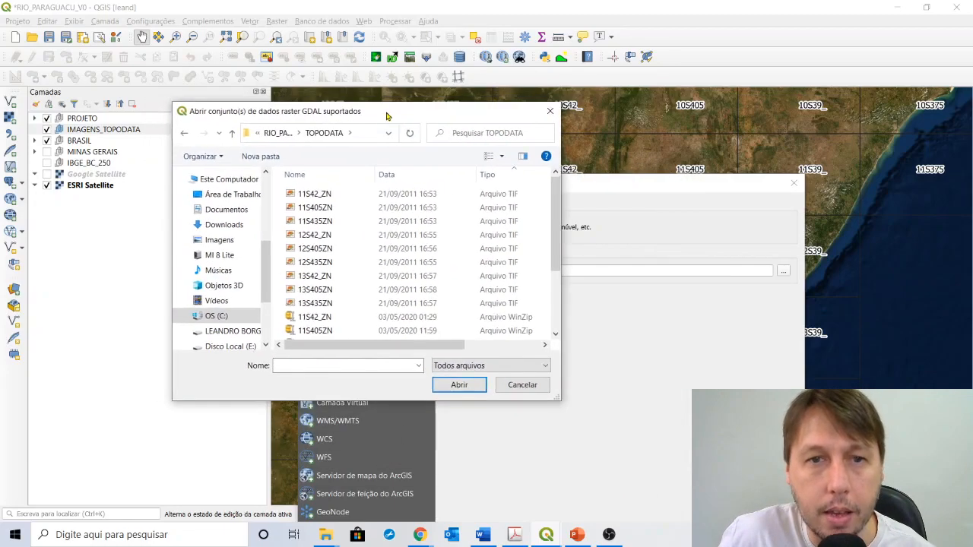
# Step: Limit the file list to GeoTIFF and choose all nine sheets, 11S42_ZN through 13S435ZN, as the raster source
pyautogui.click(481, 367)
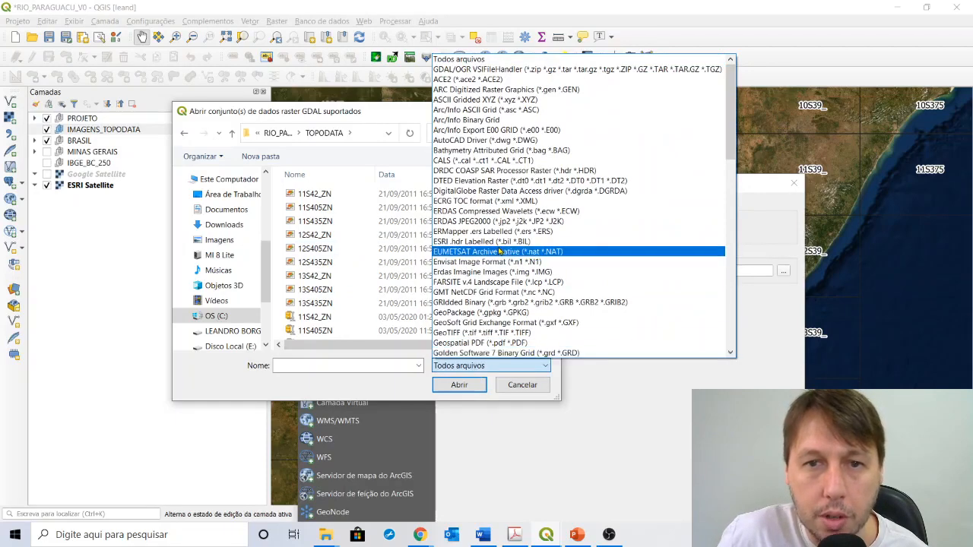
pyautogui.click(480, 333)
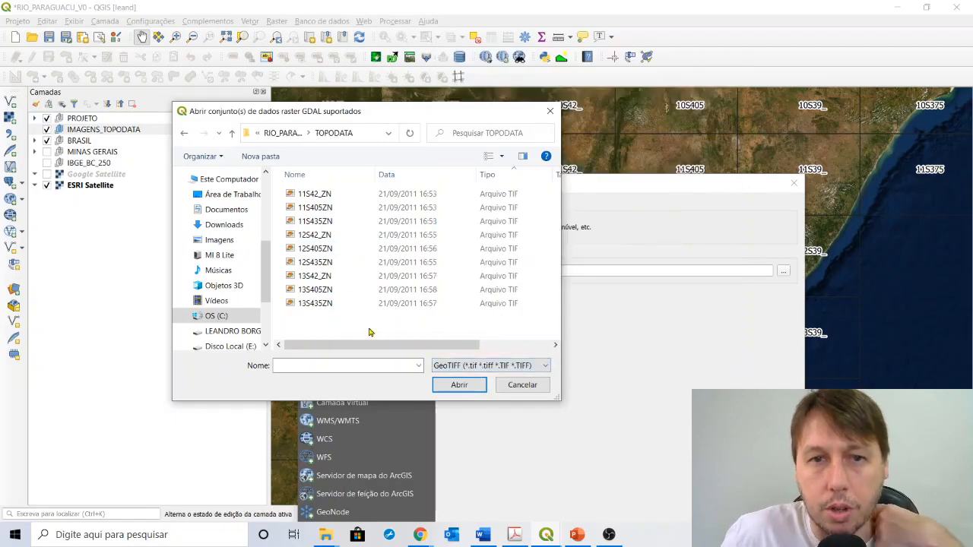
pyautogui.moveTo(340, 329); pyautogui.dragTo(306, 191)
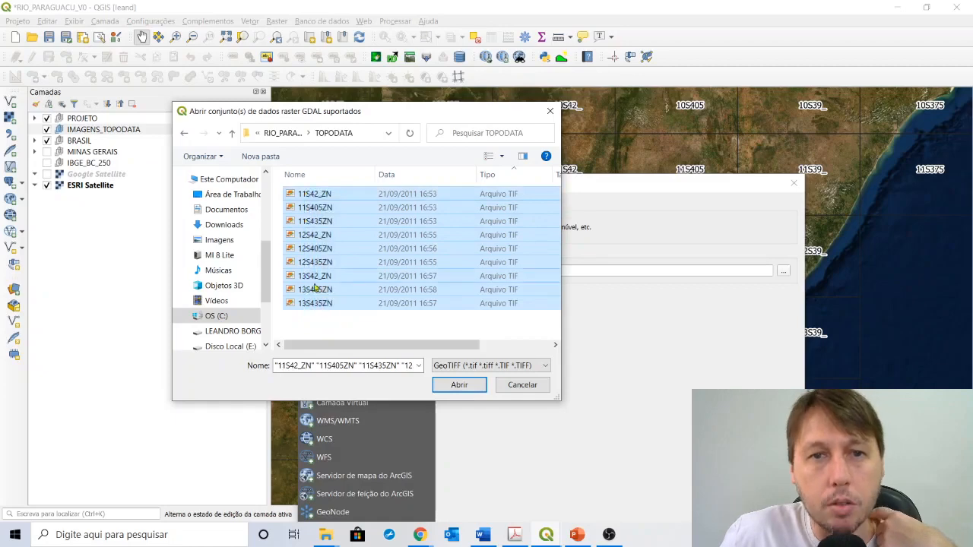
pyautogui.moveTo(320, 330); pyautogui.dragTo(304, 192)
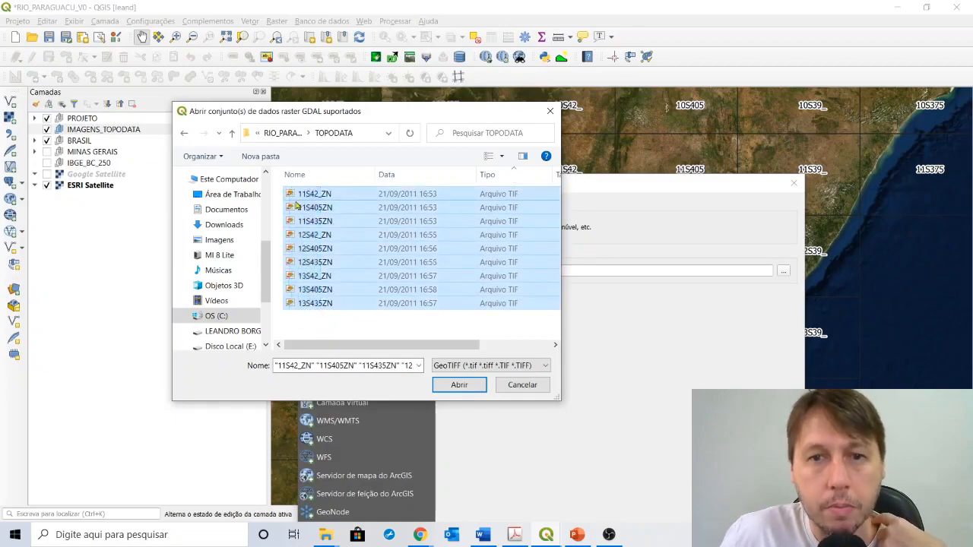
pyautogui.click(453, 387)
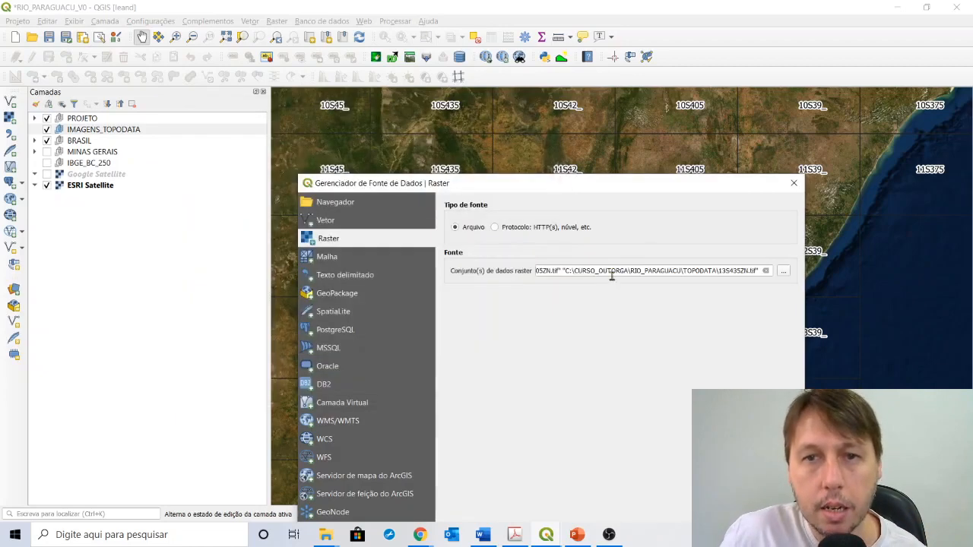
# Step: Add the chosen Topodata rasters to the IMAGENS_TOPODATA group and close the data source manager
pyautogui.moveTo(606, 182); pyautogui.dragTo(546, 74)
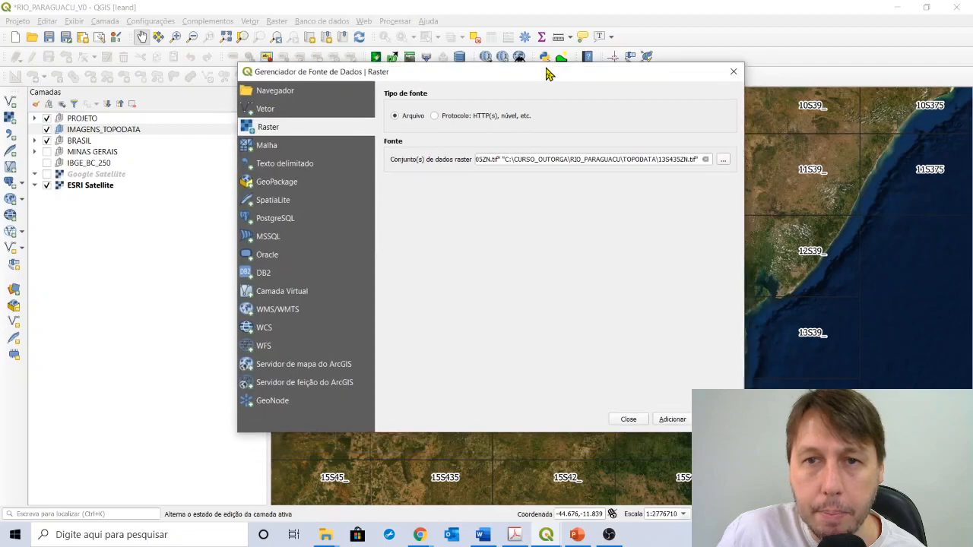
pyautogui.click(662, 423)
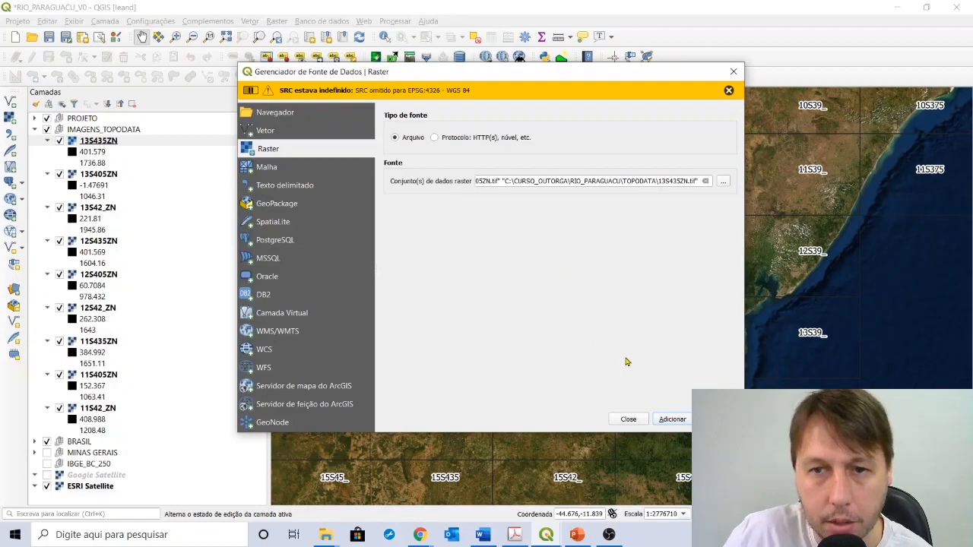
pyautogui.click(628, 420)
# Step: Switch to the MDE presentation in PowerPoint and review steps 1 to 5 for preparing an MDE on slide 6
pyautogui.click(577, 535)
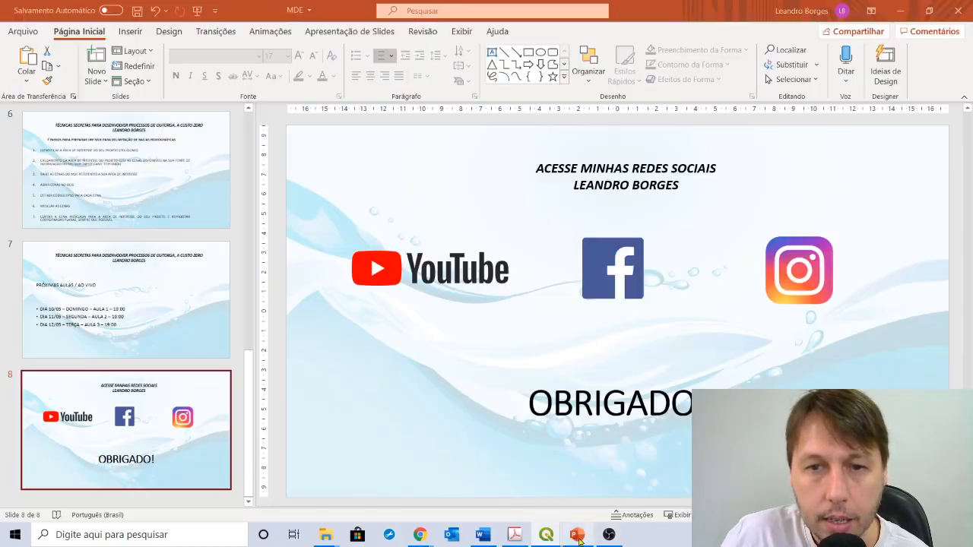
pyautogui.click(91, 192)
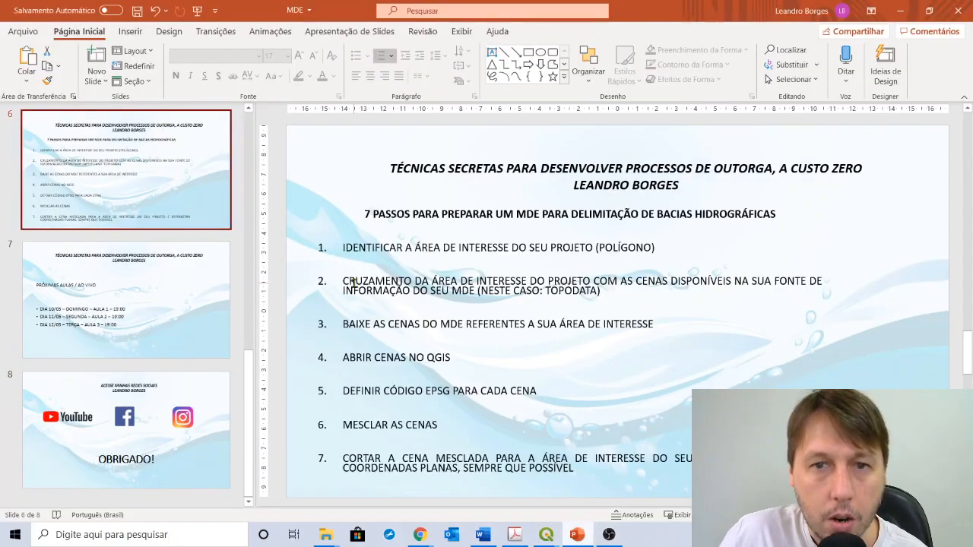
pyautogui.moveTo(350, 247); pyautogui.dragTo(660, 249)
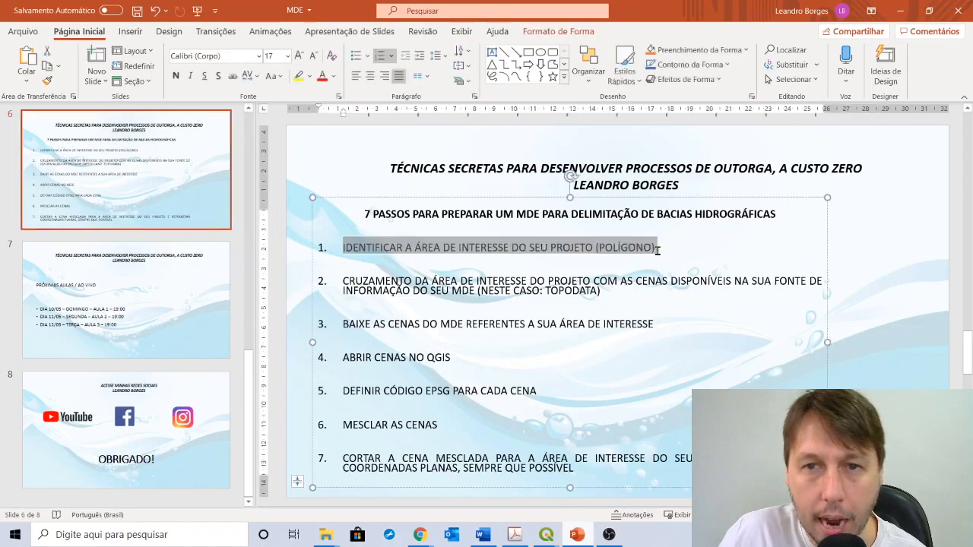
pyautogui.moveTo(343, 280); pyautogui.dragTo(634, 292)
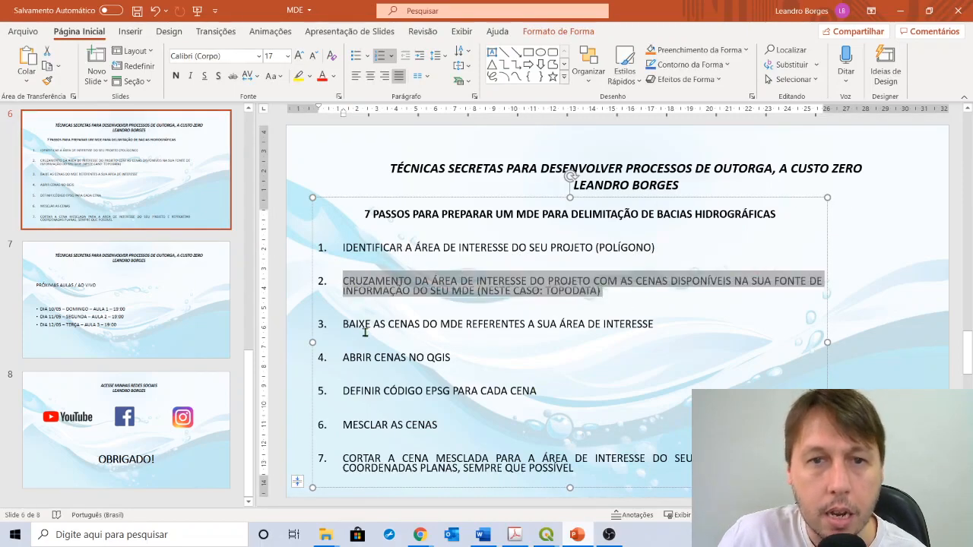
pyautogui.moveTo(340, 323); pyautogui.dragTo(655, 326)
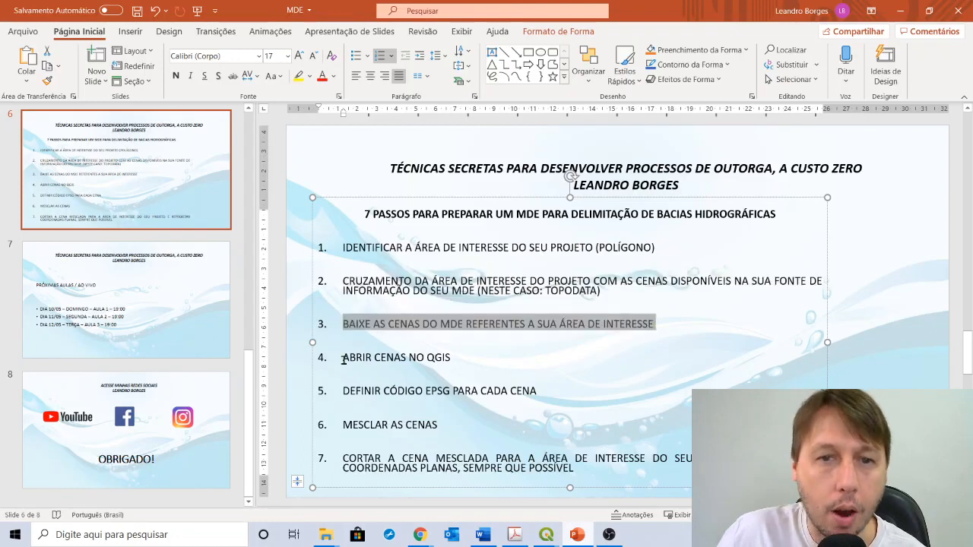
pyautogui.moveTo(343, 358); pyautogui.dragTo(453, 359)
pyautogui.moveTo(349, 392); pyautogui.dragTo(538, 393)
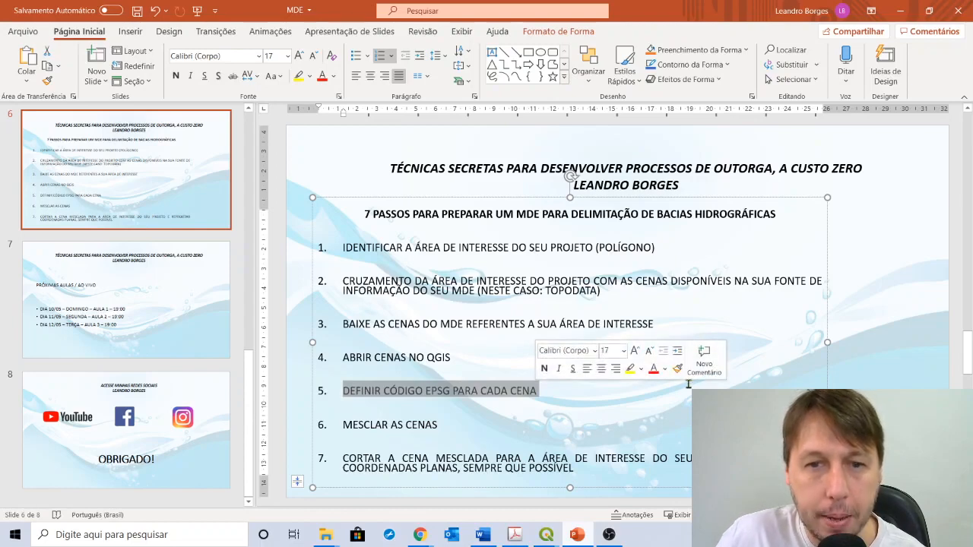
pyautogui.click(863, 321)
# Step: Return to QGIS and collapse the legends of all nine raster layers in IMAGENS_TOPODATA, from 13S435ZN to 11S42_ZN
pyautogui.click(546, 534)
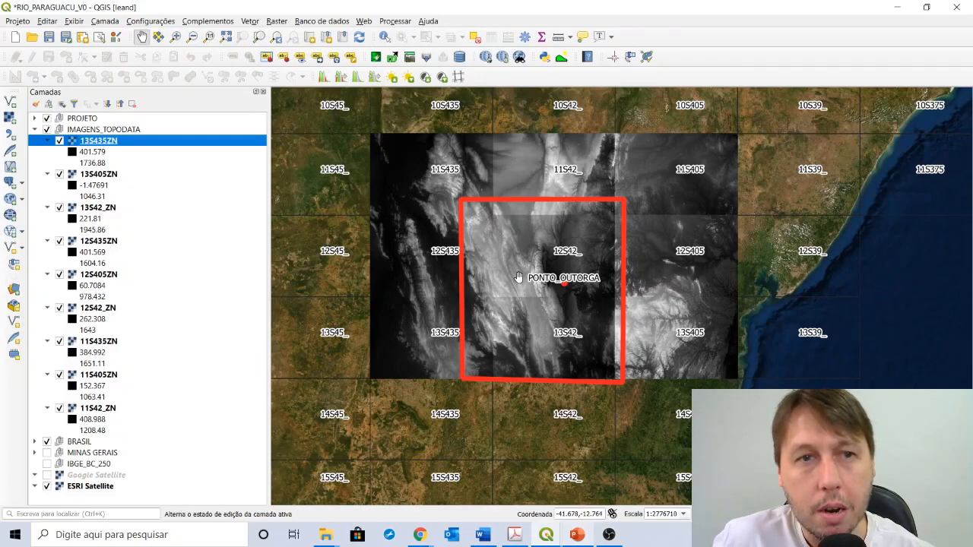
pyautogui.click(47, 141)
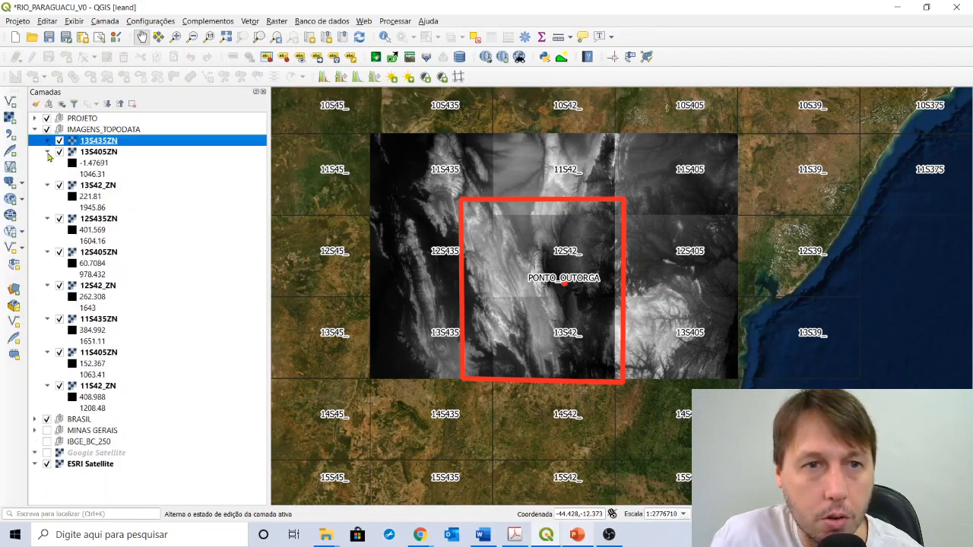
pyautogui.click(47, 152)
pyautogui.click(47, 163)
pyautogui.click(47, 174)
pyautogui.click(47, 186)
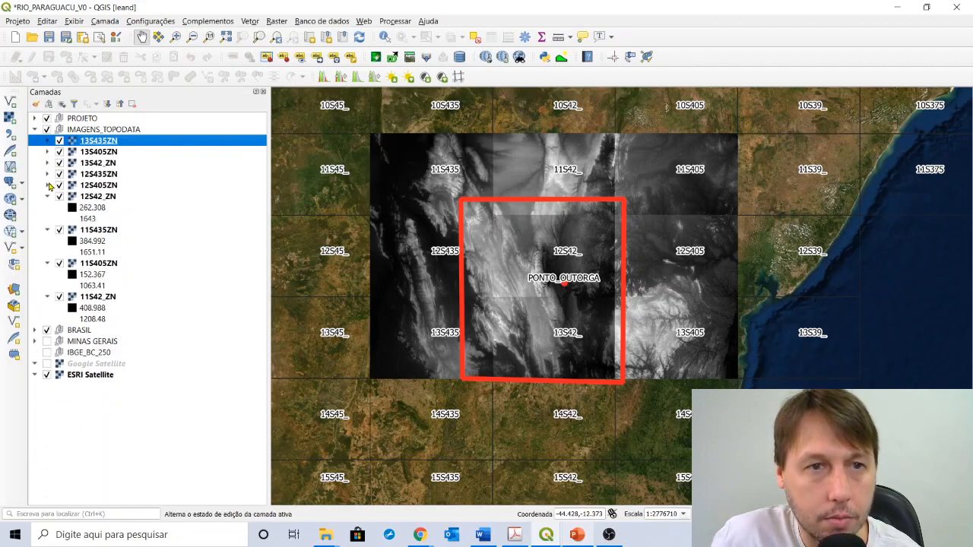
pyautogui.click(47, 196)
pyautogui.click(47, 207)
pyautogui.click(47, 219)
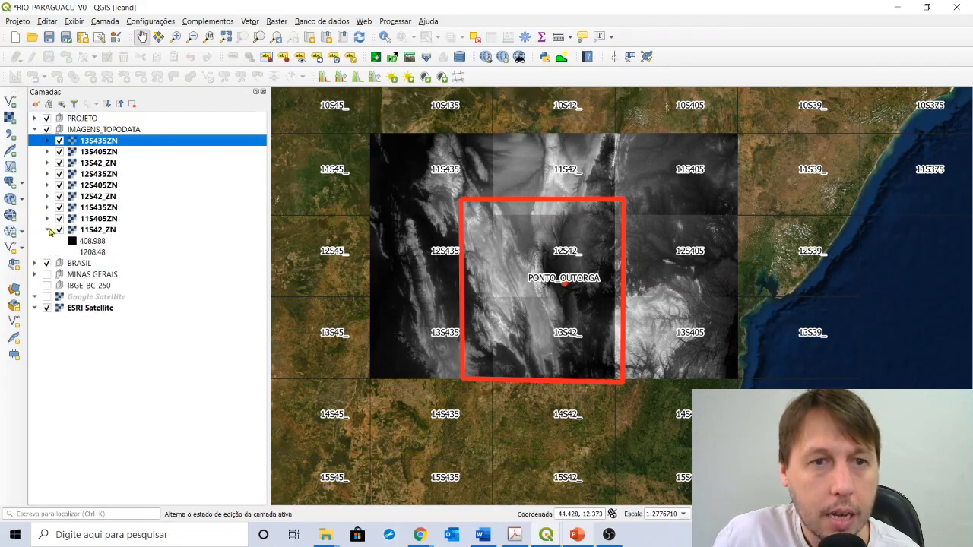
pyautogui.click(47, 229)
# Step: Check map coverage by switching the IMAGENS_TOPODATA group and the 13S435ZN and 13S405ZN sheets off and on again
pyautogui.click(47, 130)
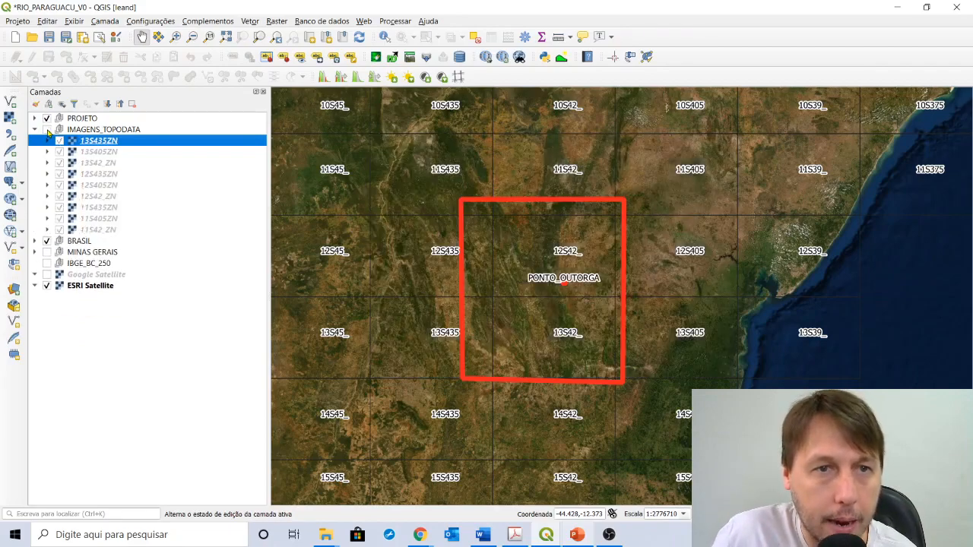
pyautogui.click(47, 130)
pyautogui.click(58, 141)
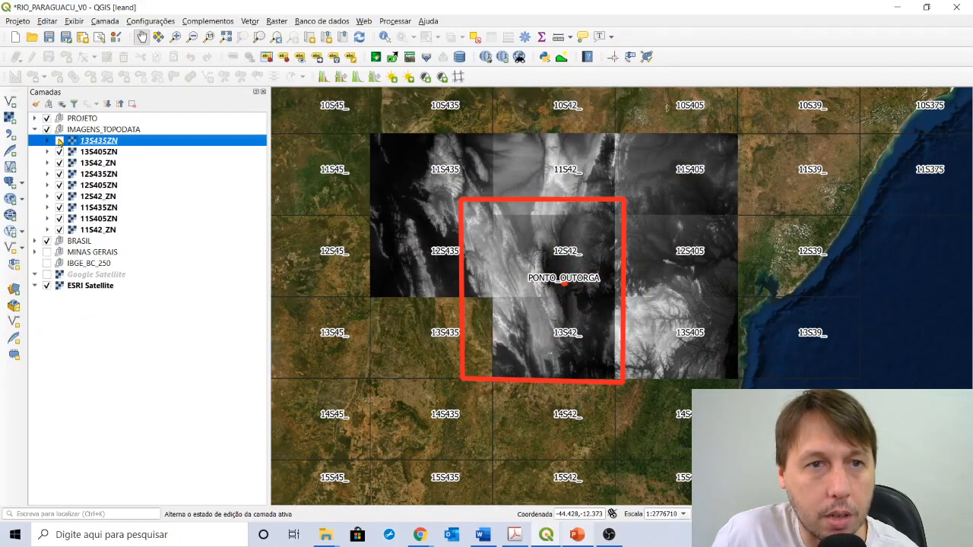
pyautogui.click(59, 141)
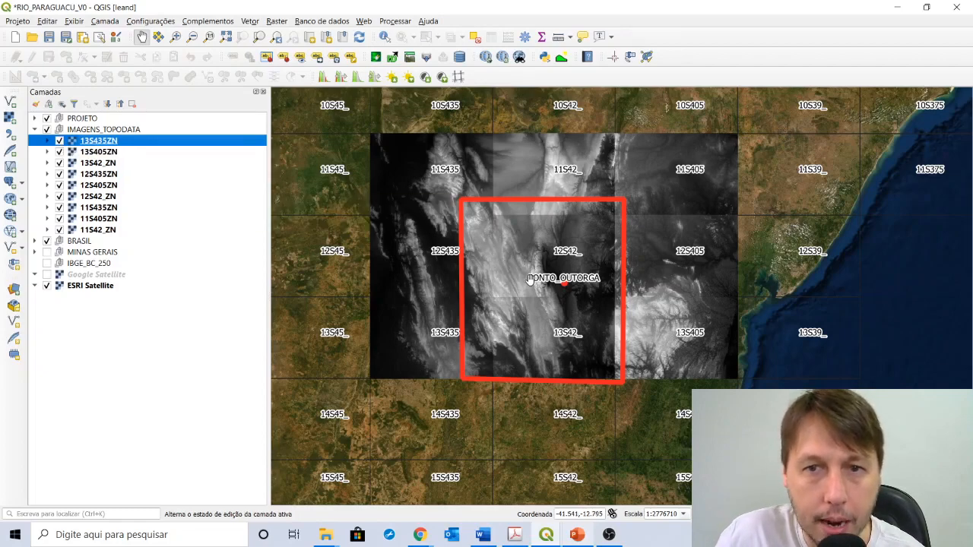
pyautogui.click(59, 141)
pyautogui.click(59, 142)
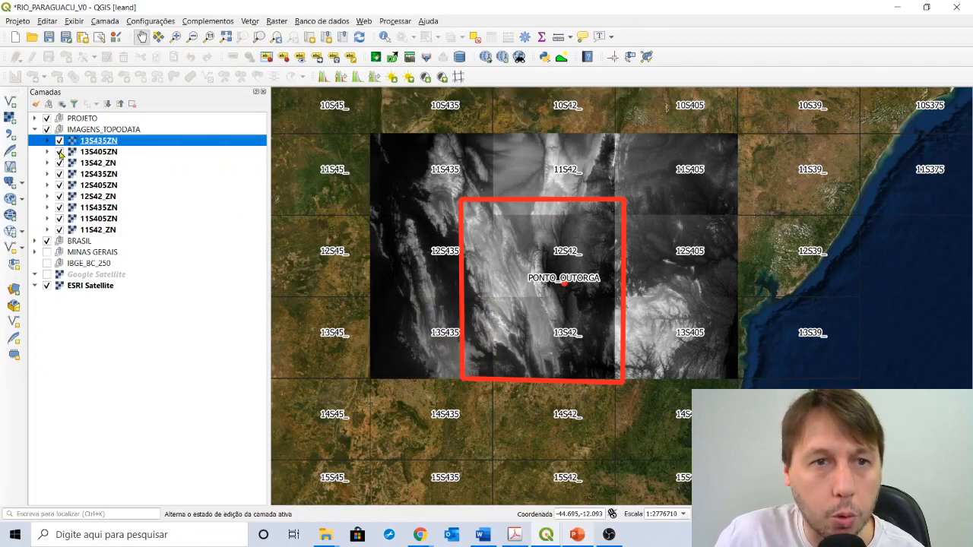
pyautogui.click(59, 152)
pyautogui.click(59, 152)
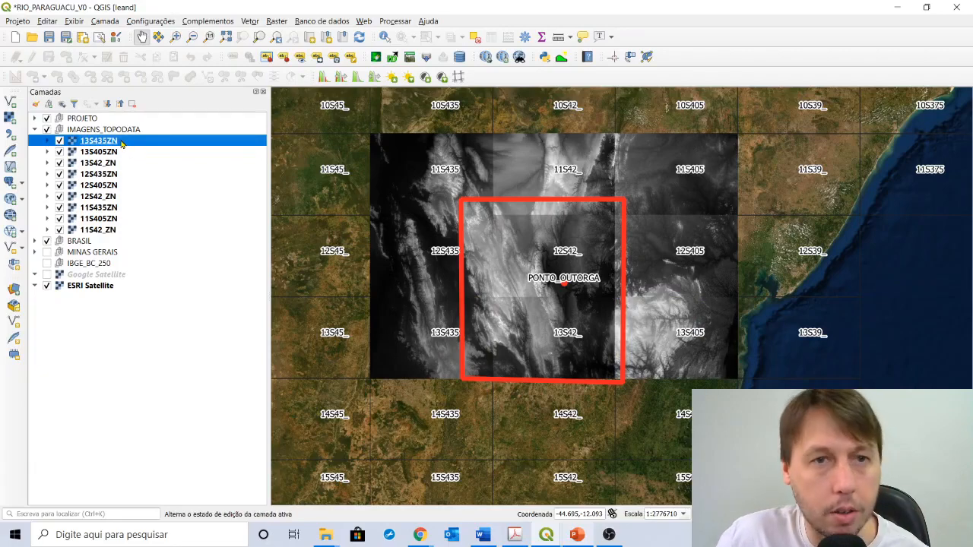
pyautogui.click(79, 151)
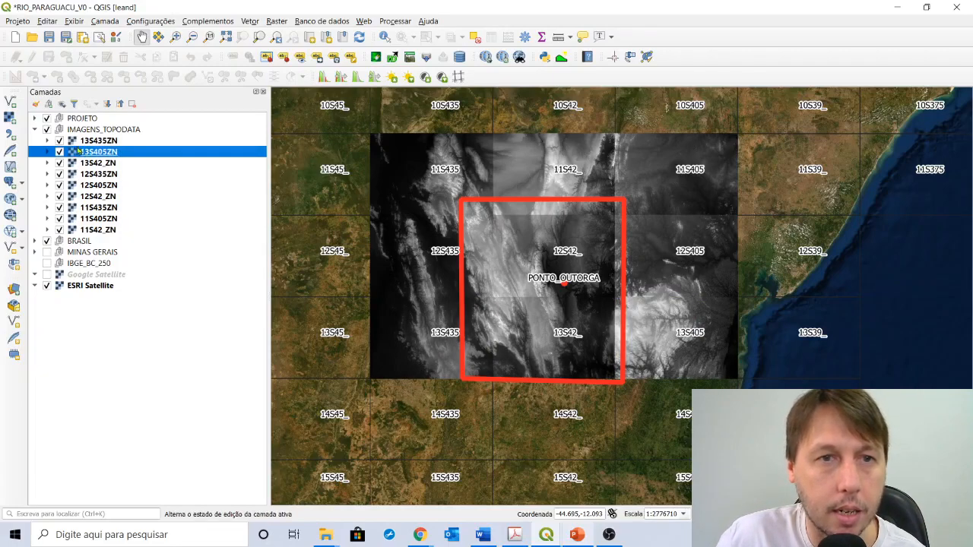
pyautogui.click(48, 140)
pyautogui.click(48, 140)
pyautogui.click(88, 141)
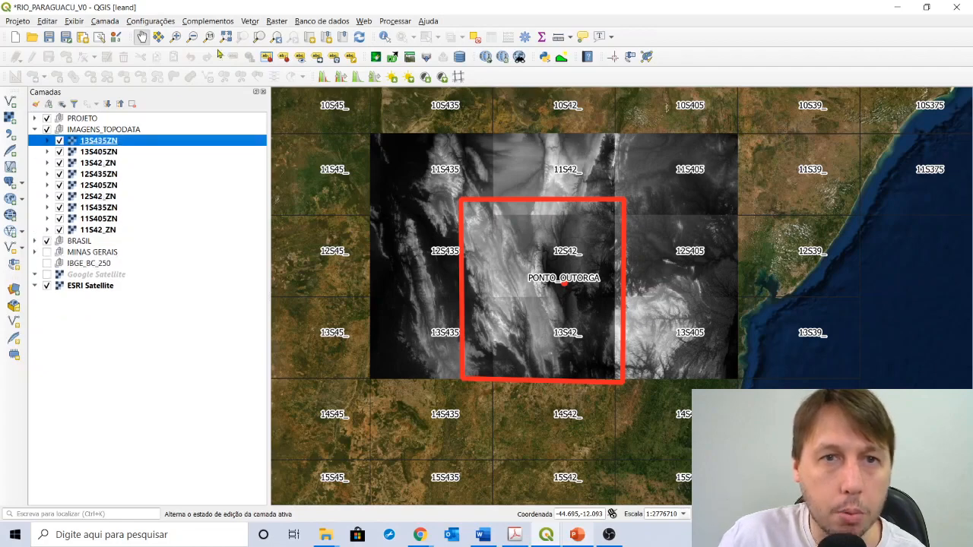
pyautogui.click(276, 21)
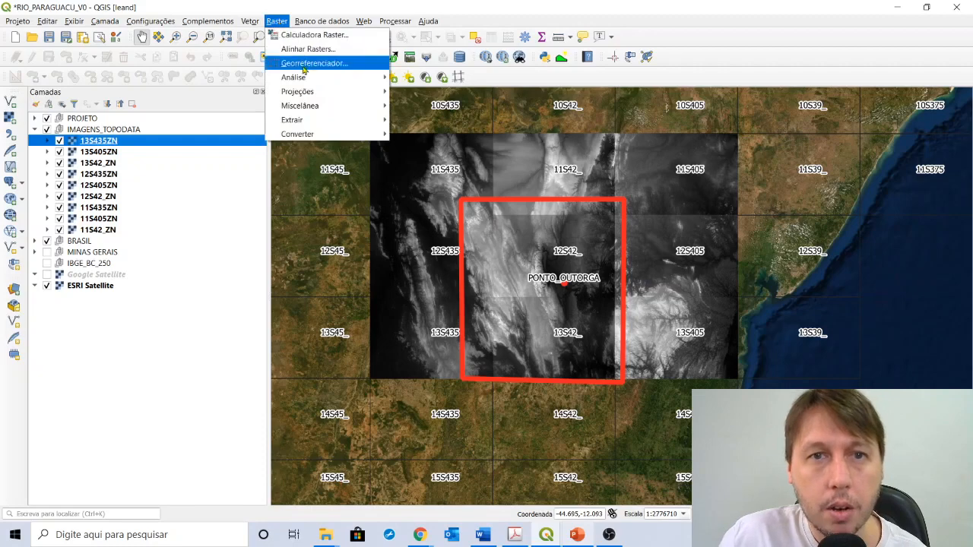
pyautogui.moveTo(329, 126)
pyautogui.moveTo(337, 92)
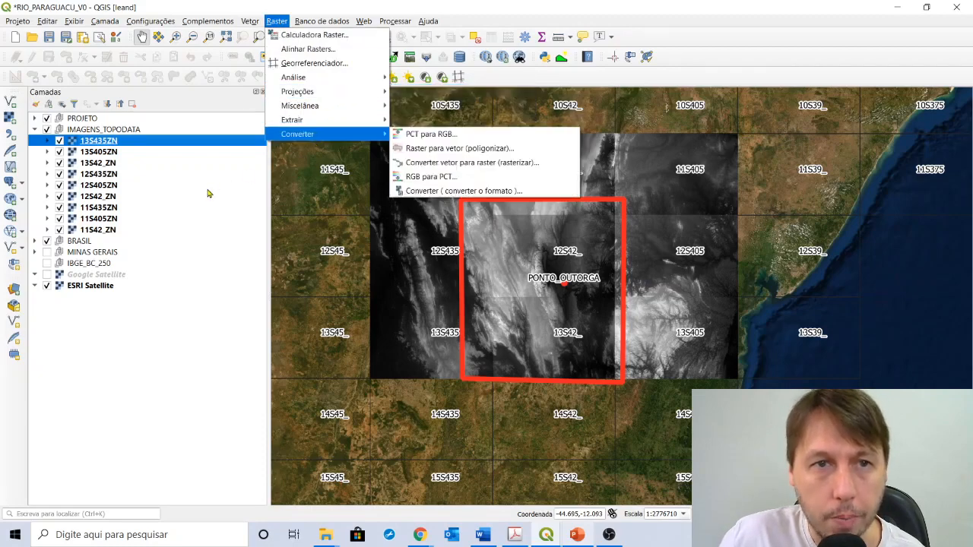
pyautogui.click(183, 200)
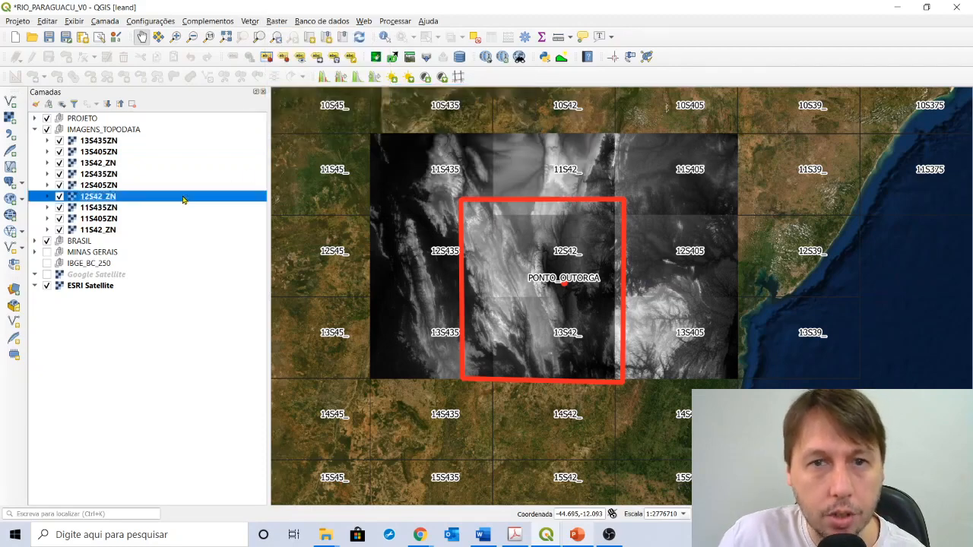
# Step: Expand the PROJETO group and check the source coordinate reference system of the AREA_DE_INTERESSE layer in its properties
pyautogui.click(35, 119)
pyautogui.click(87, 130)
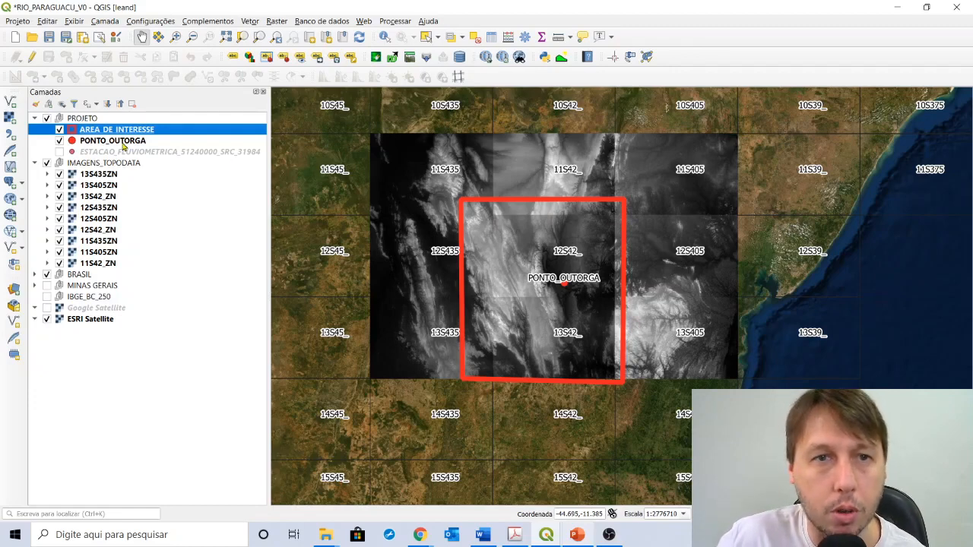
pyautogui.rightClick(122, 133)
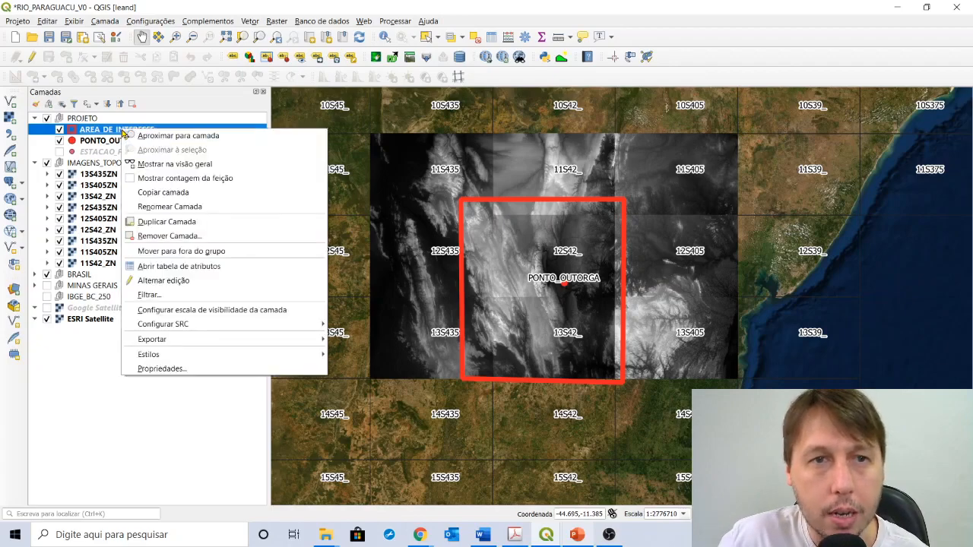
pyautogui.click(196, 370)
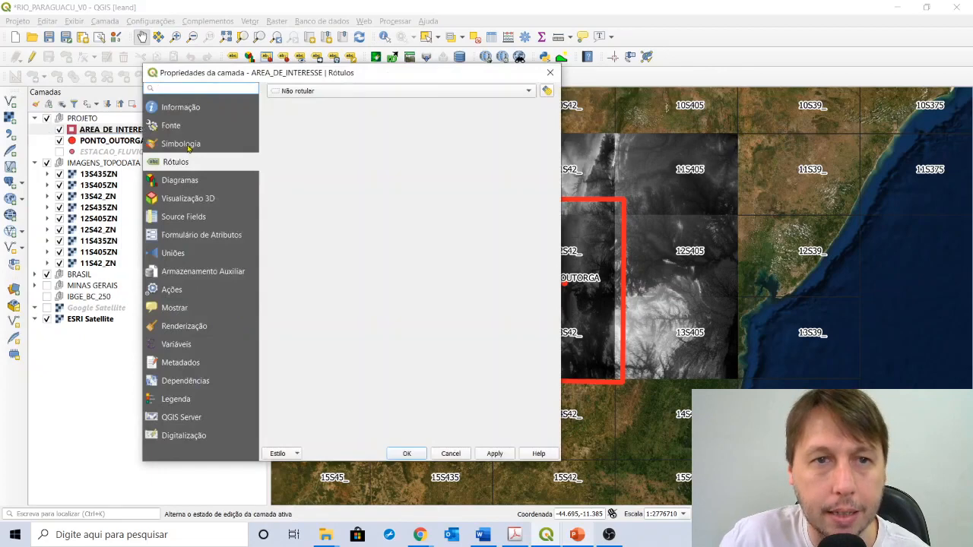
pyautogui.click(176, 127)
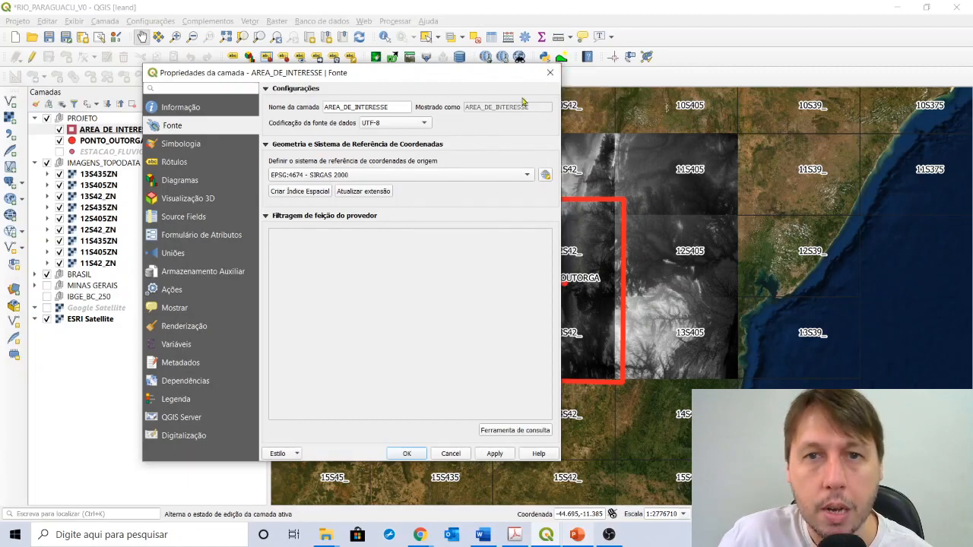
pyautogui.click(550, 73)
# Step: Define the projection of the 13S435ZN raster as the project CRS, EPSG:4674 - SIRGAS 2000
pyautogui.click(98, 175)
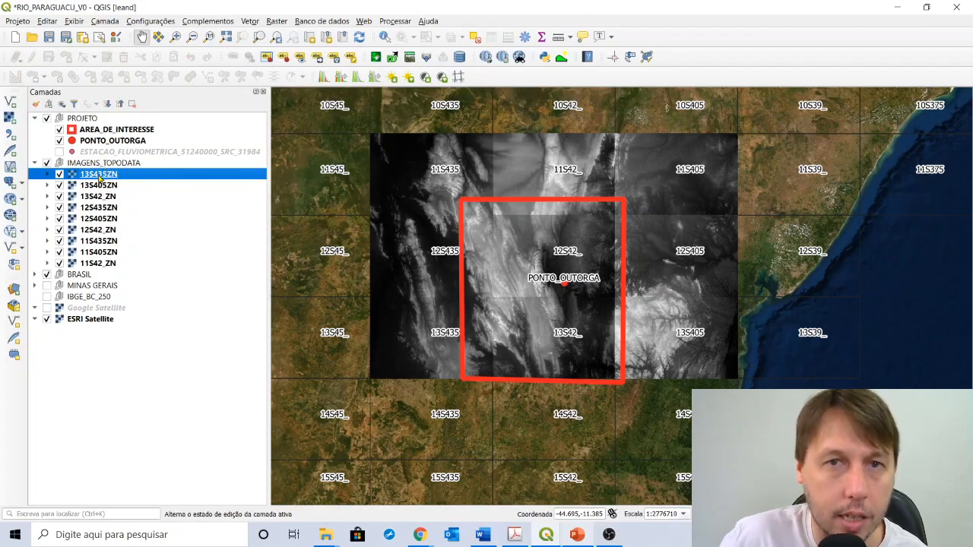
pyautogui.click(276, 21)
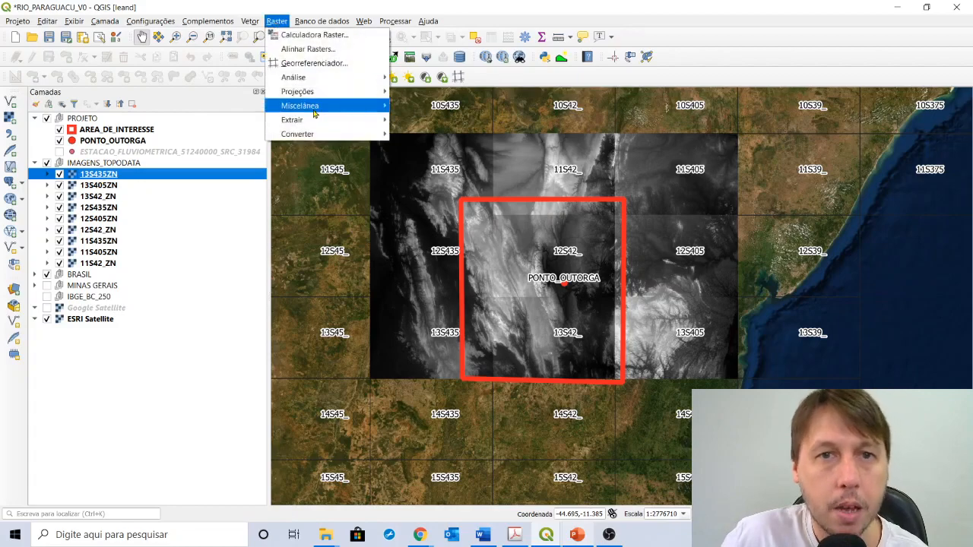
pyautogui.moveTo(326, 91)
pyautogui.click(400, 92)
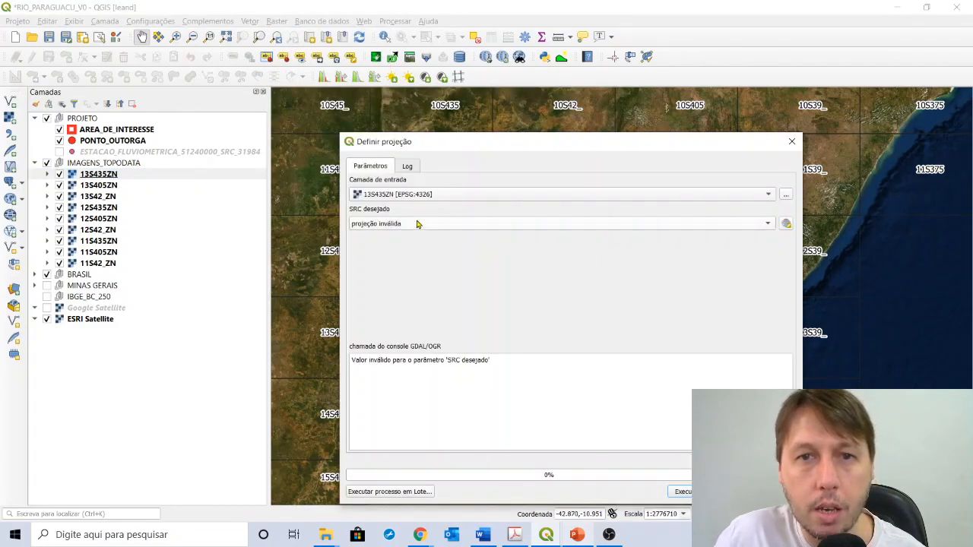
pyautogui.click(417, 223)
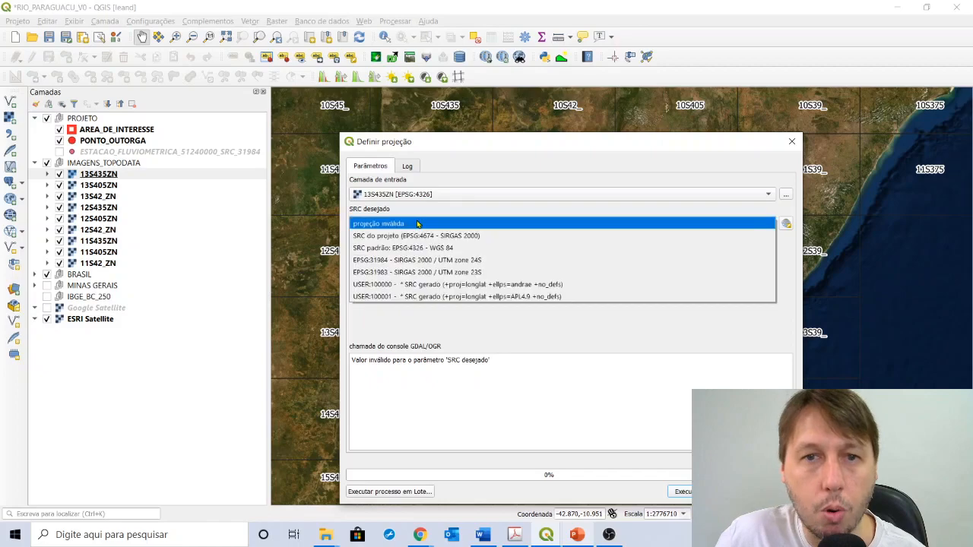
pyautogui.click(484, 238)
pyautogui.moveTo(593, 144); pyautogui.dragTo(584, 99)
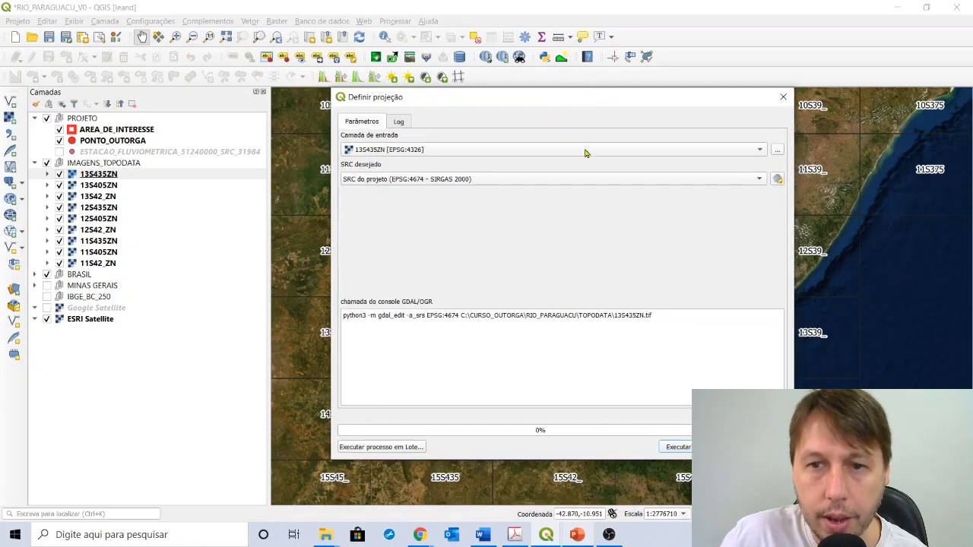
pyautogui.click(676, 446)
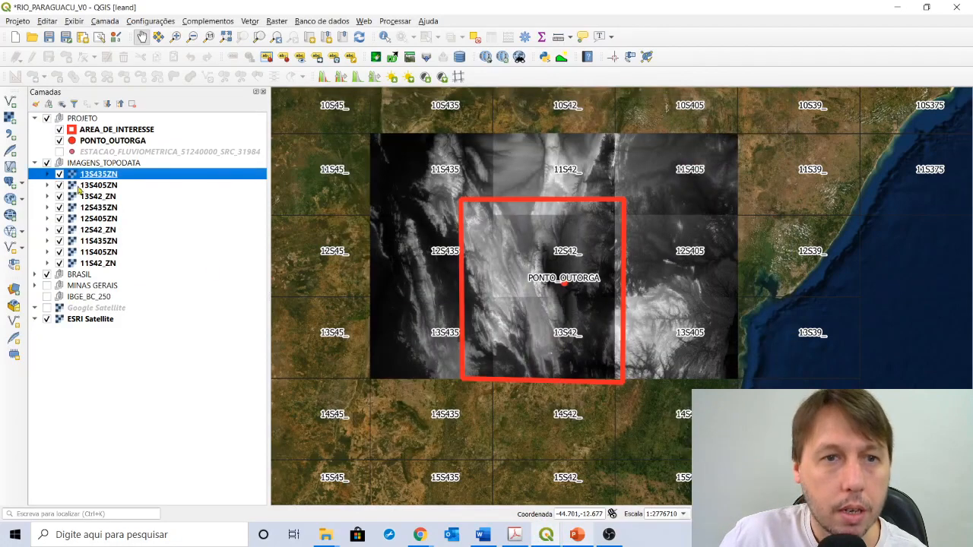
# Step: Define the projection of the 13S405ZN raster as the project CRS, EPSG:4674 - SIRGAS 2000
pyautogui.click(84, 185)
pyautogui.click(273, 22)
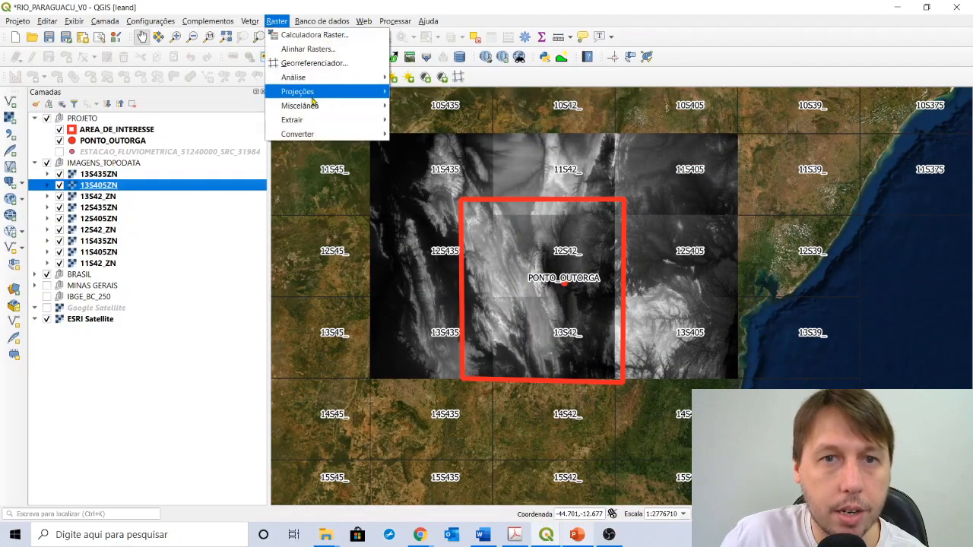
pyautogui.moveTo(337, 107)
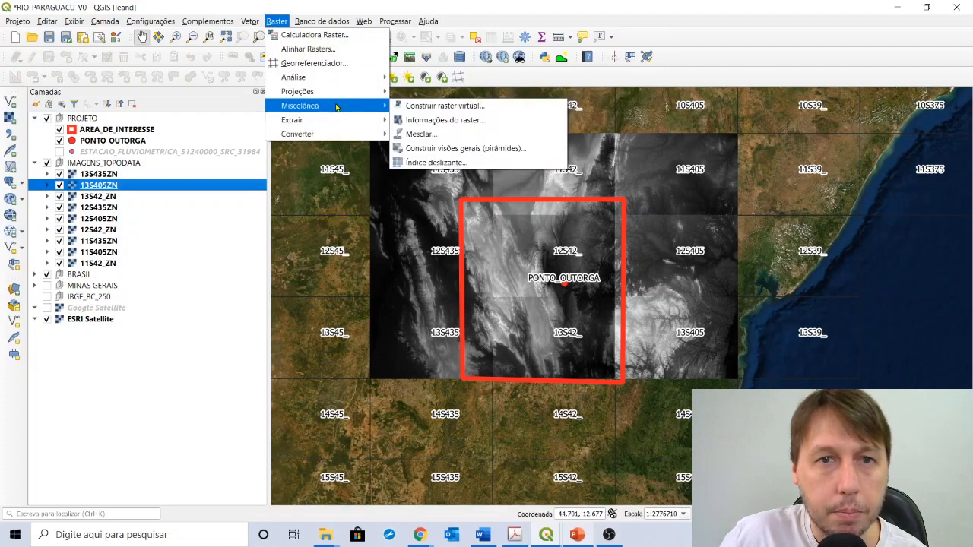
pyautogui.moveTo(354, 92)
pyautogui.click(428, 92)
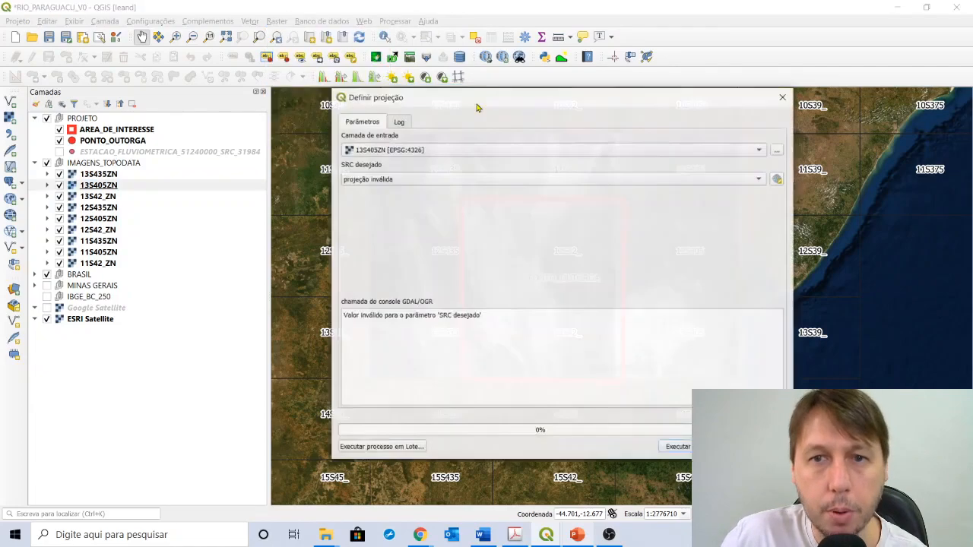
pyautogui.click(487, 182)
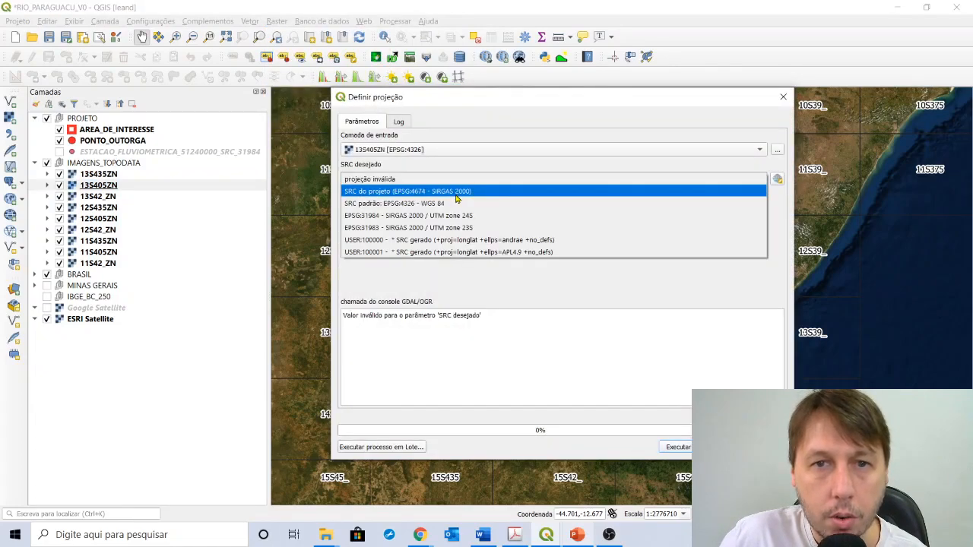
pyautogui.click(457, 193)
pyautogui.click(677, 447)
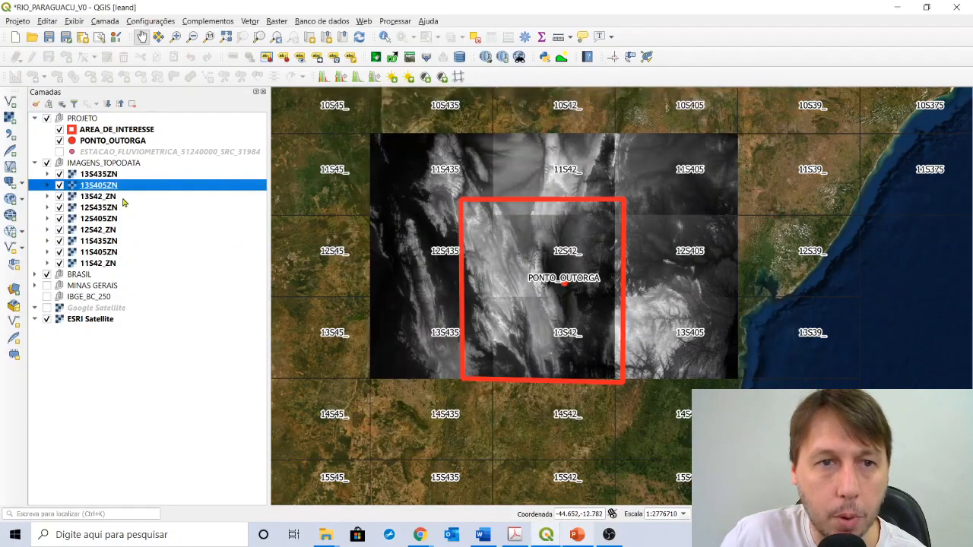
# Step: Define the projection of the 13S42_ZN raster as the project CRS, EPSG:4674 - SIRGAS 2000
pyautogui.click(122, 198)
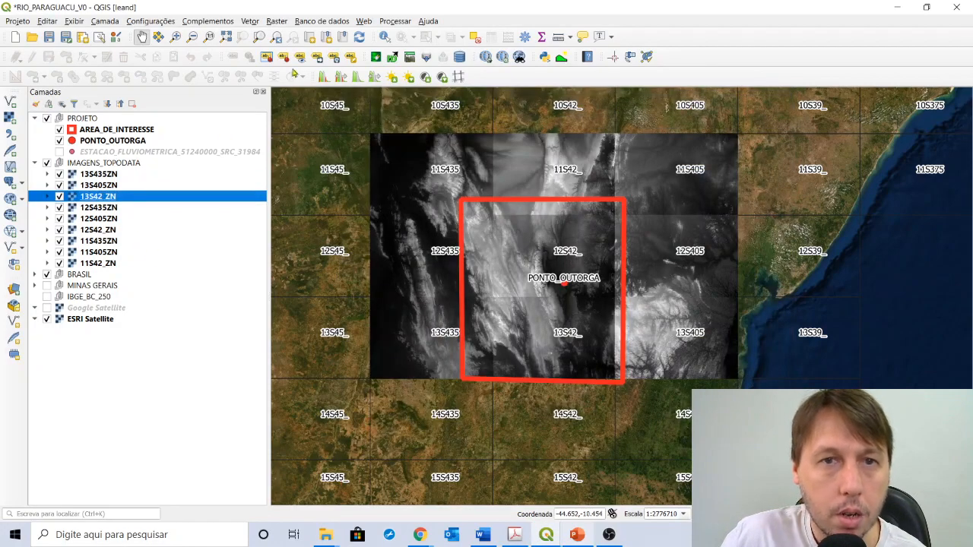
pyautogui.click(277, 21)
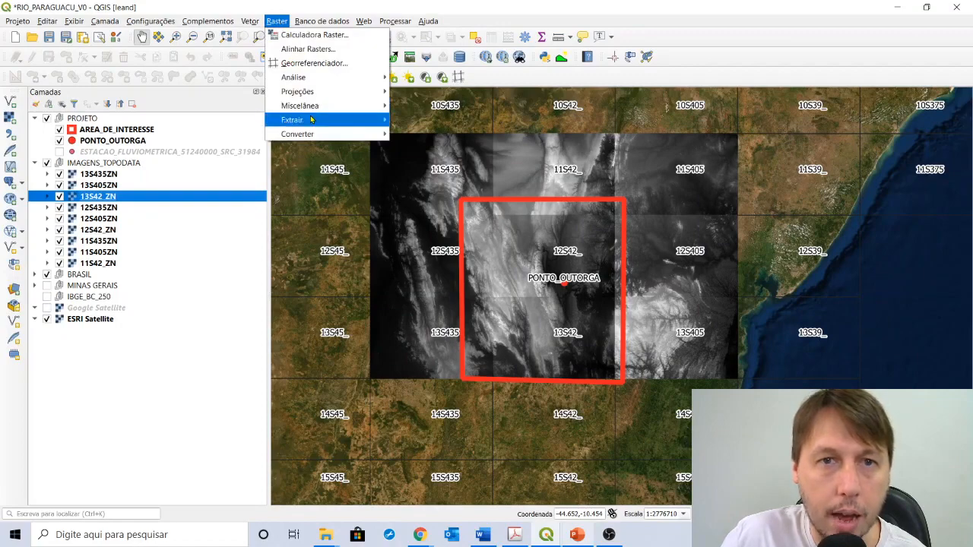
pyautogui.moveTo(314, 108)
pyautogui.moveTo(319, 91)
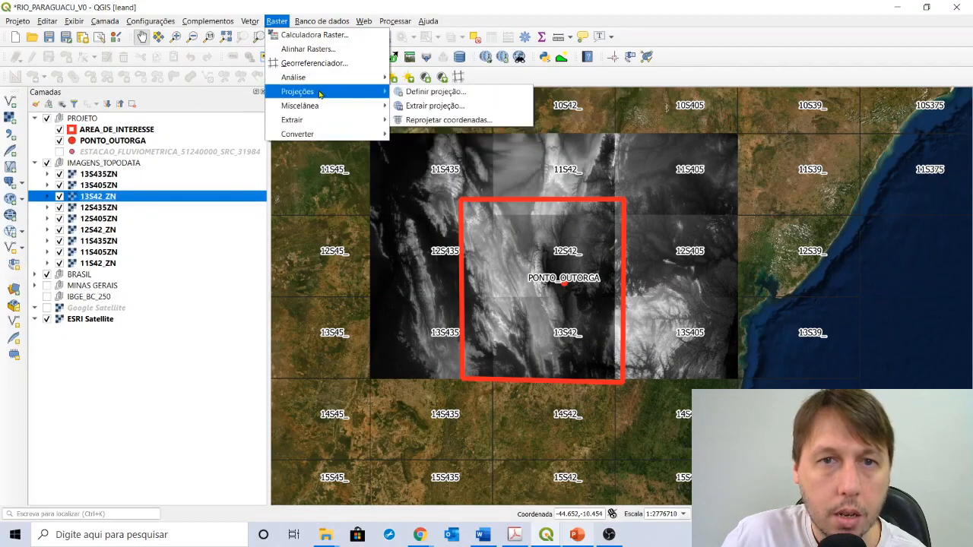
pyautogui.click(430, 91)
pyautogui.click(443, 178)
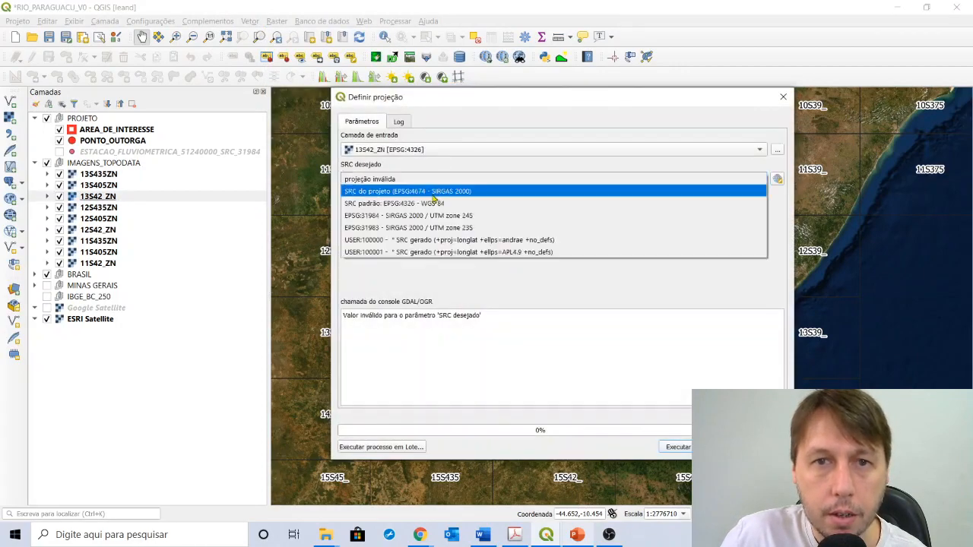
pyautogui.click(445, 189)
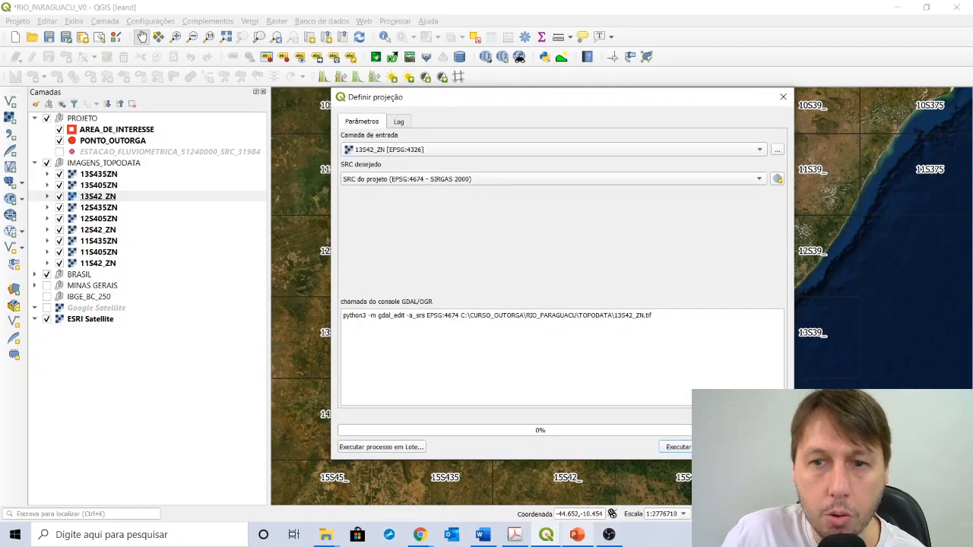
pyautogui.click(676, 454)
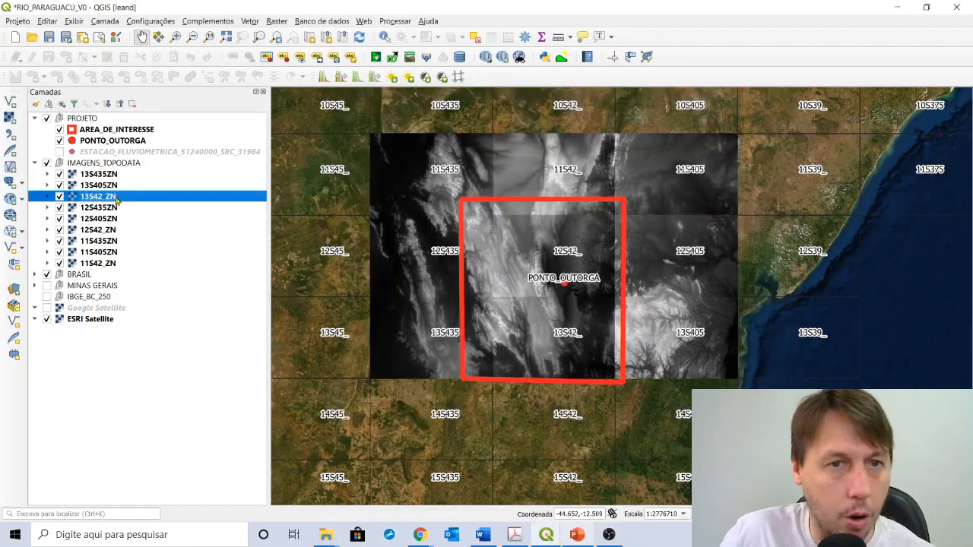
# Step: Define the projection of the 12S435ZN raster as the project CRS, EPSG:4674 - SIRGAS 2000
pyautogui.click(109, 208)
pyautogui.click(276, 21)
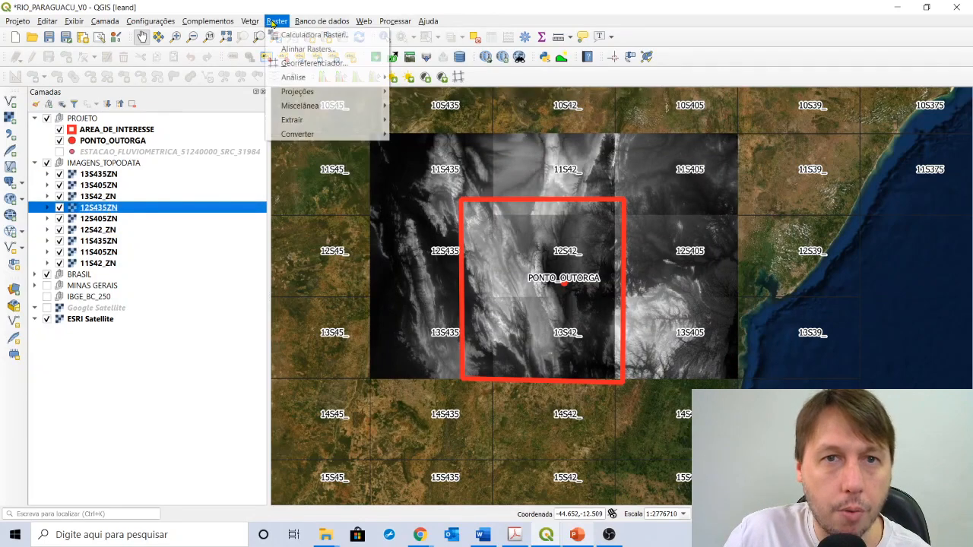
pyautogui.moveTo(335, 91)
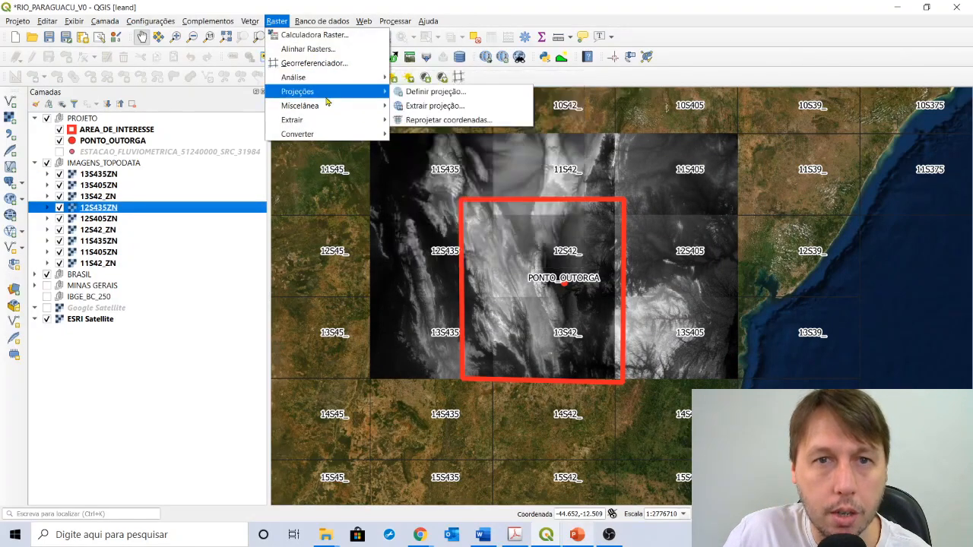
pyautogui.click(422, 92)
pyautogui.click(426, 181)
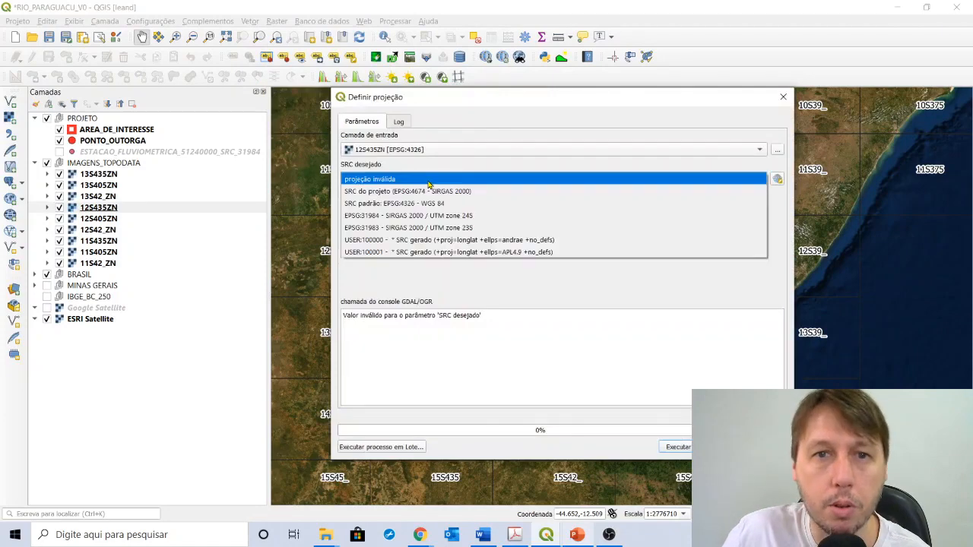
pyautogui.click(430, 191)
pyautogui.click(677, 448)
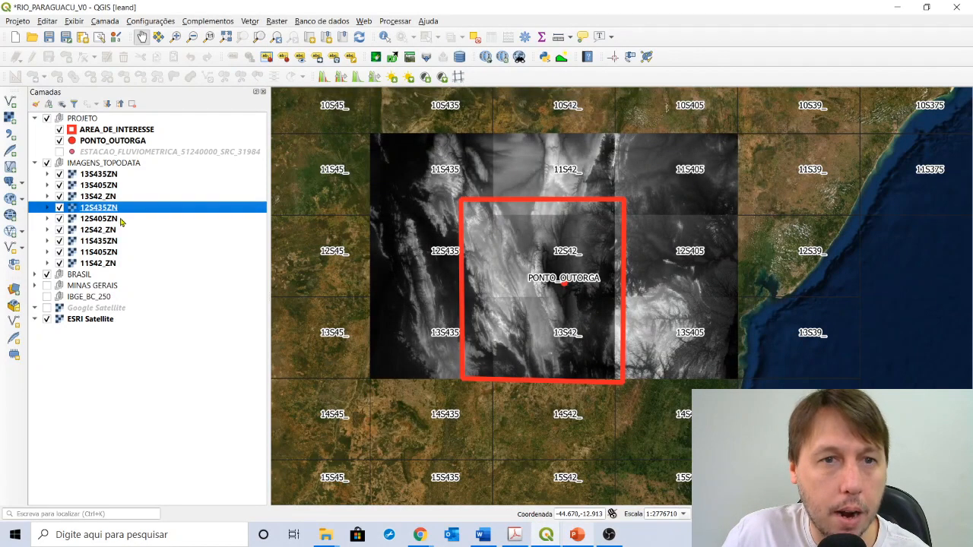
# Step: Define the projection of the 12S405ZN raster as the project CRS, EPSG:4674 - SIRGAS 2000
pyautogui.click(99, 218)
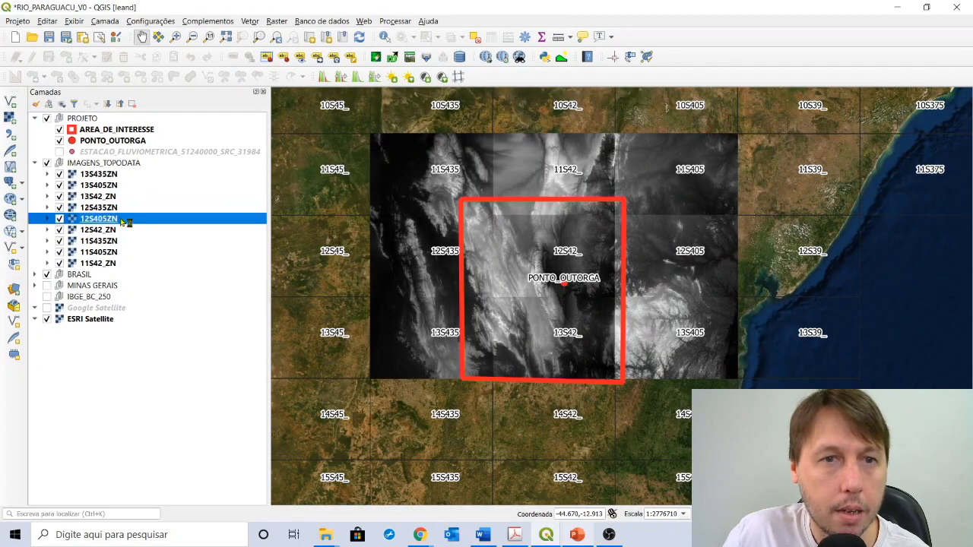
pyautogui.click(273, 21)
pyautogui.moveTo(325, 94)
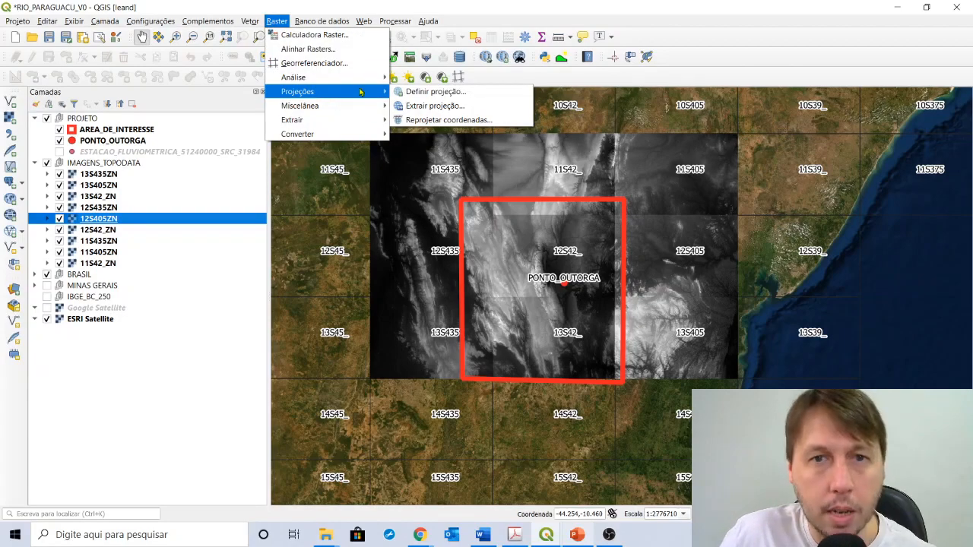
pyautogui.click(434, 92)
pyautogui.click(455, 181)
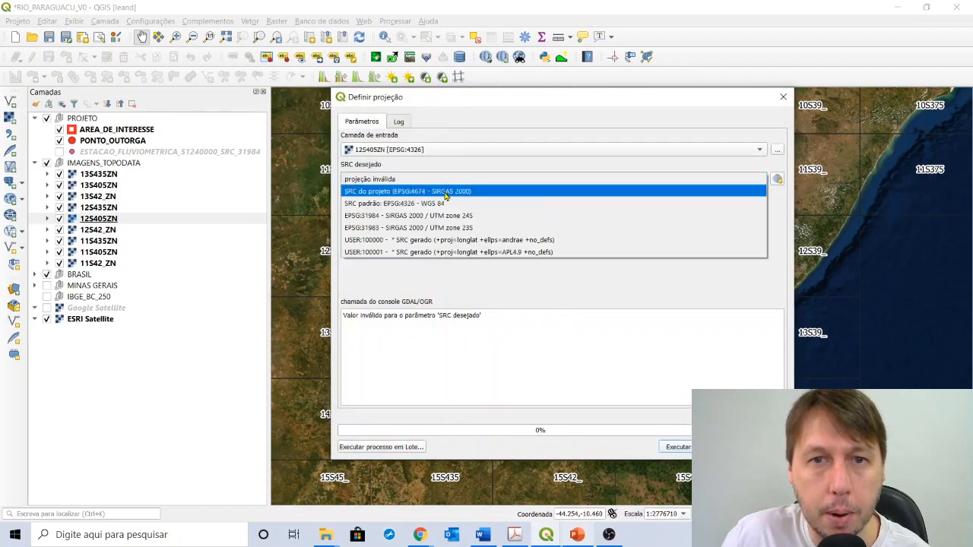
pyautogui.click(446, 192)
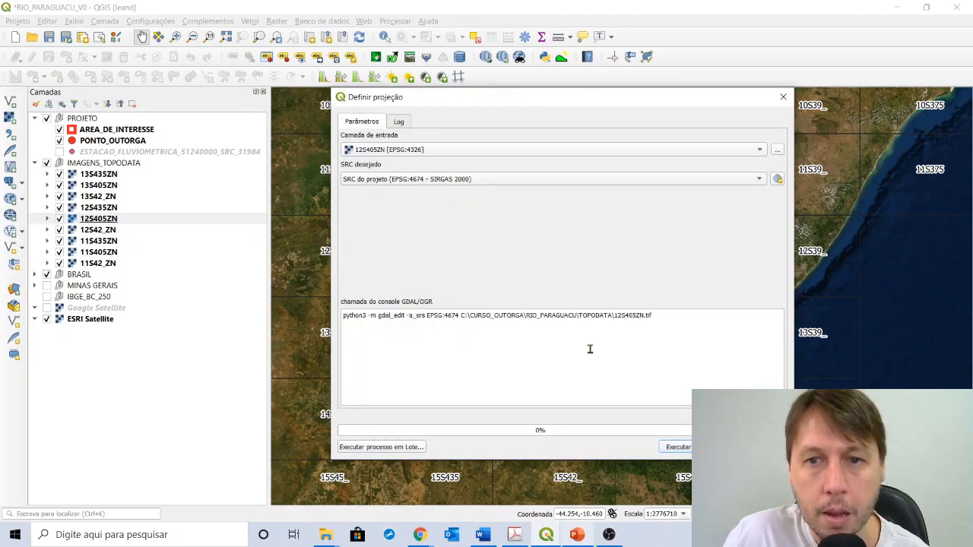
pyautogui.click(679, 446)
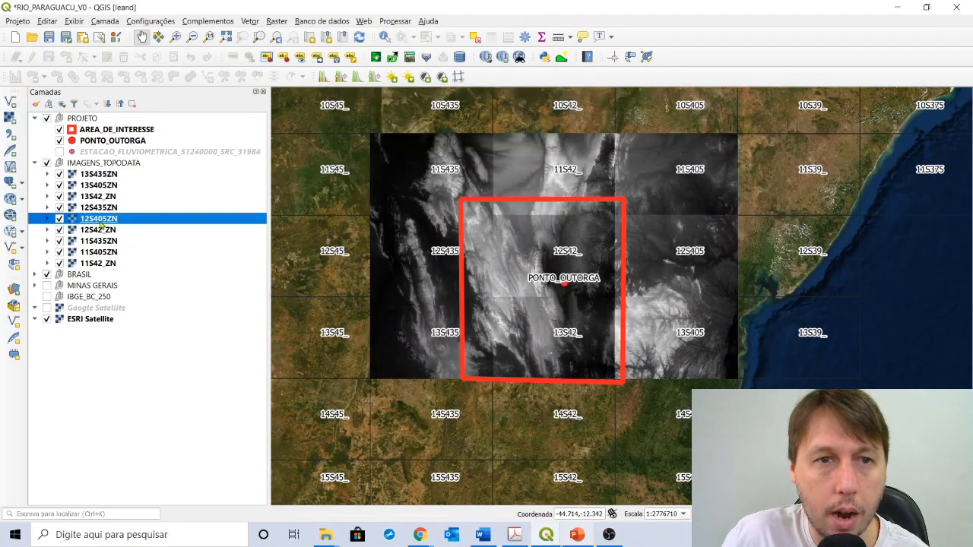
# Step: Define the projection of the 12S42_ZN raster as the project CRS, EPSG:4674 - SIRGAS 2000
pyautogui.click(101, 230)
pyautogui.click(278, 21)
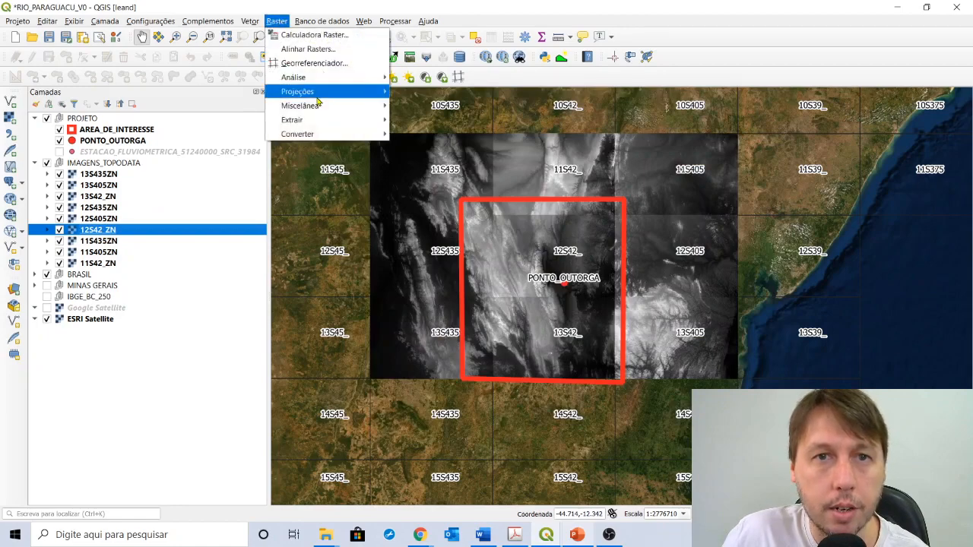
pyautogui.moveTo(317, 91)
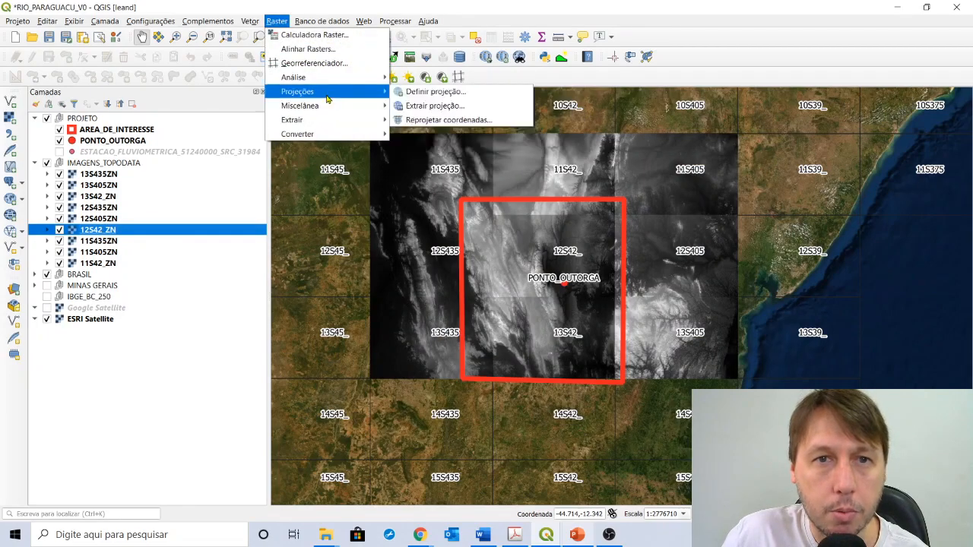
pyautogui.click(430, 92)
pyautogui.click(514, 181)
pyautogui.click(507, 190)
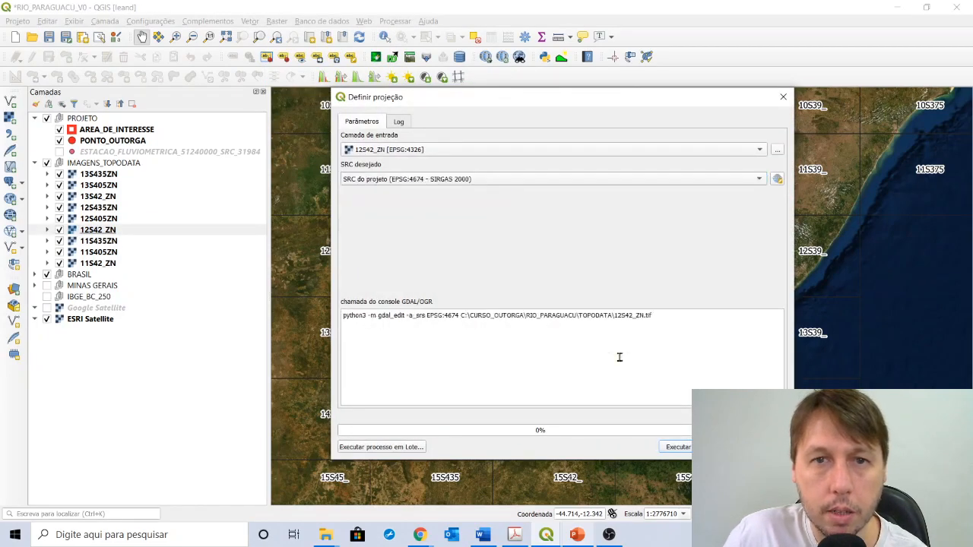
pyautogui.click(678, 447)
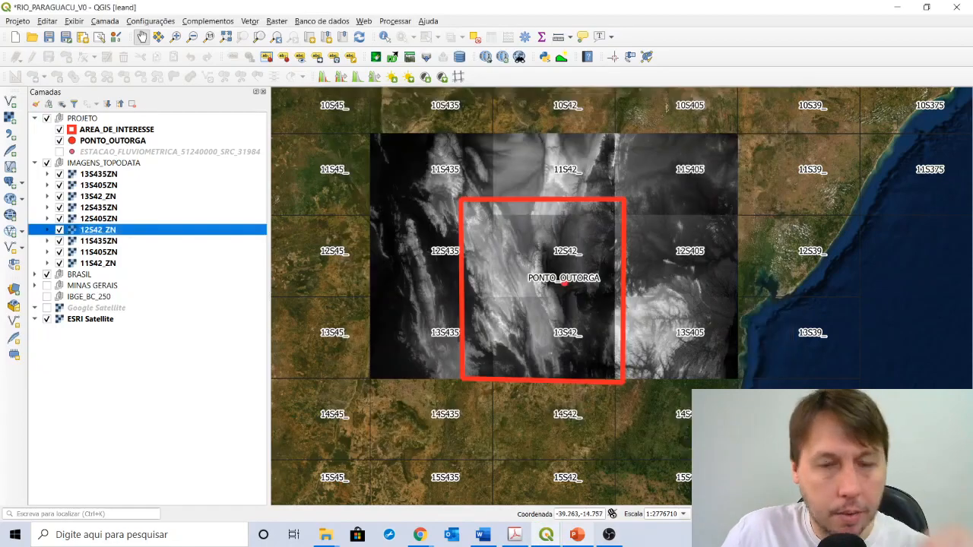
# Step: Define the projection of the 11S435ZN raster as the project CRS, EPSG:4674 - SIRGAS 2000
pyautogui.click(131, 243)
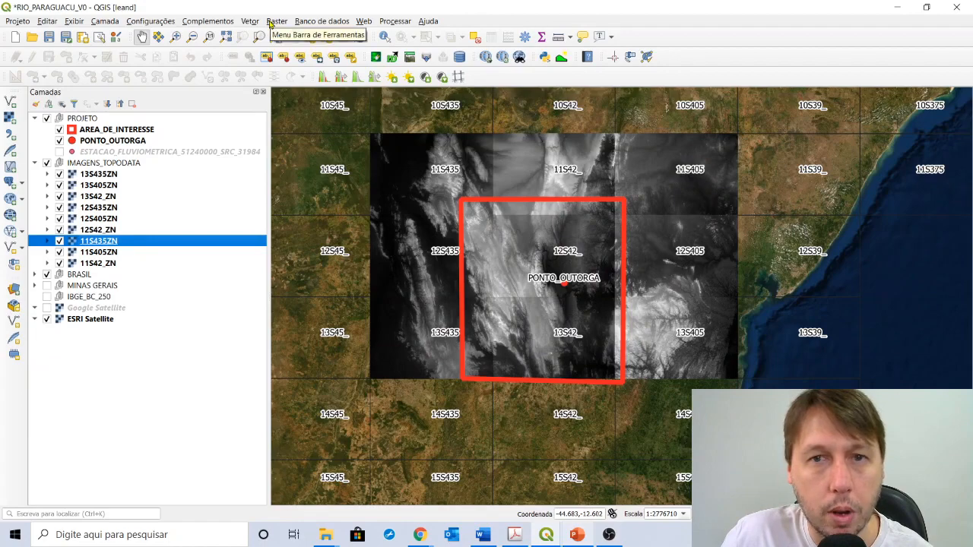
pyautogui.click(271, 22)
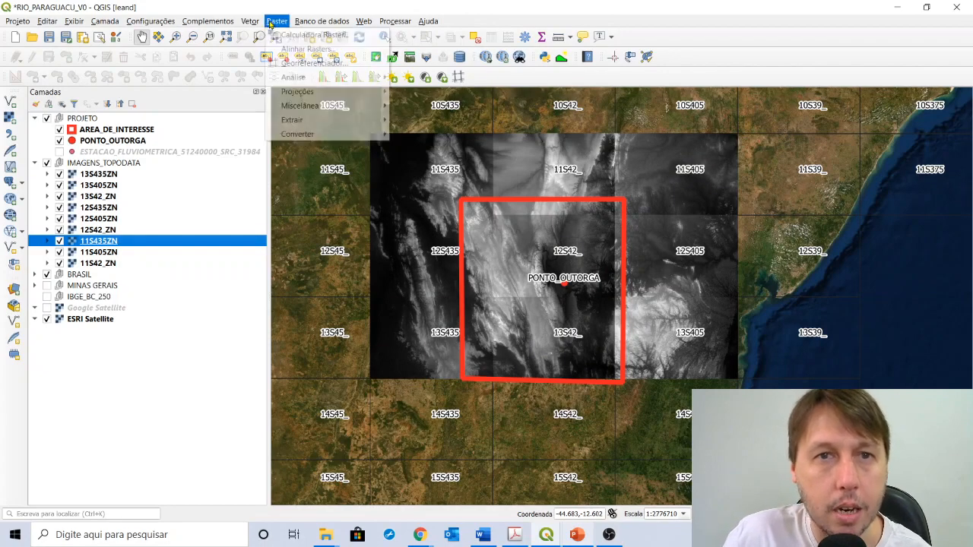
pyautogui.moveTo(346, 94)
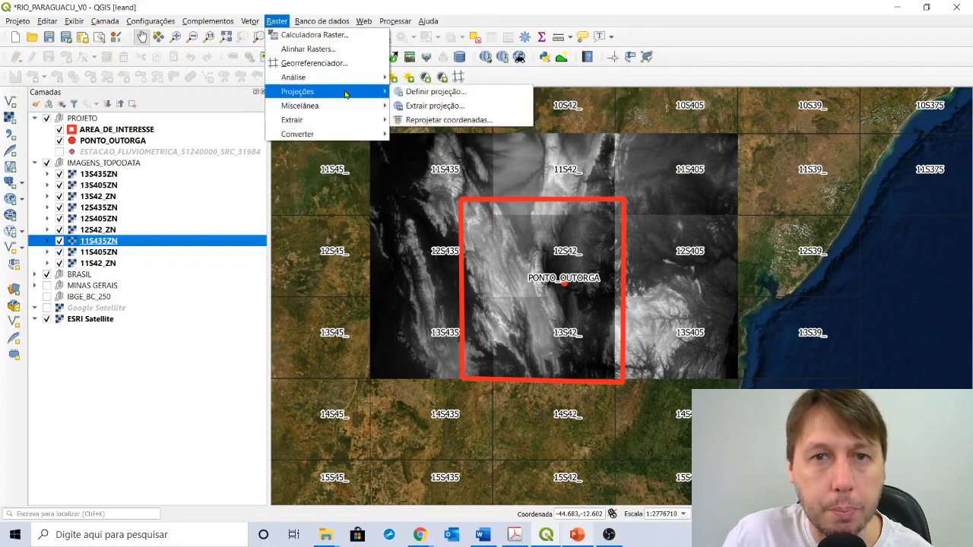
pyautogui.click(440, 92)
pyautogui.click(460, 180)
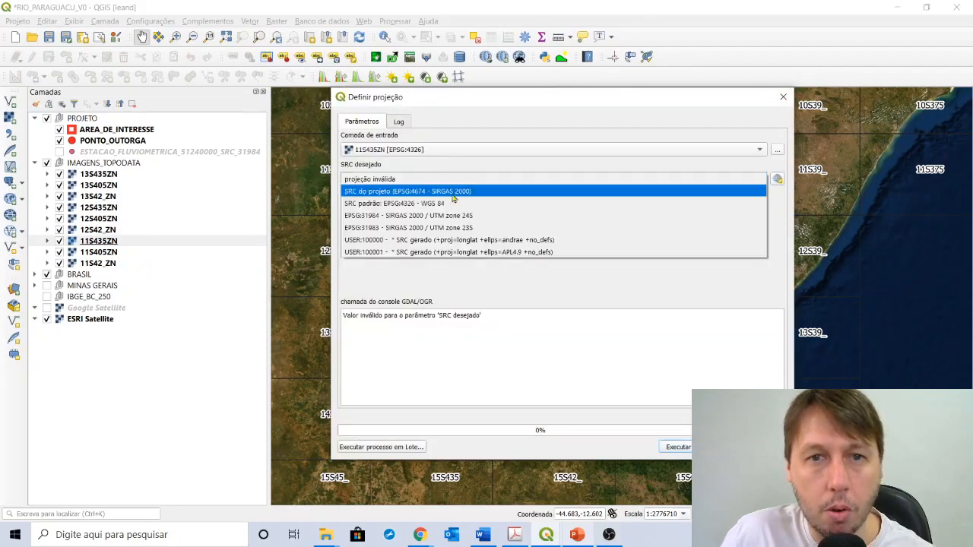
pyautogui.click(460, 192)
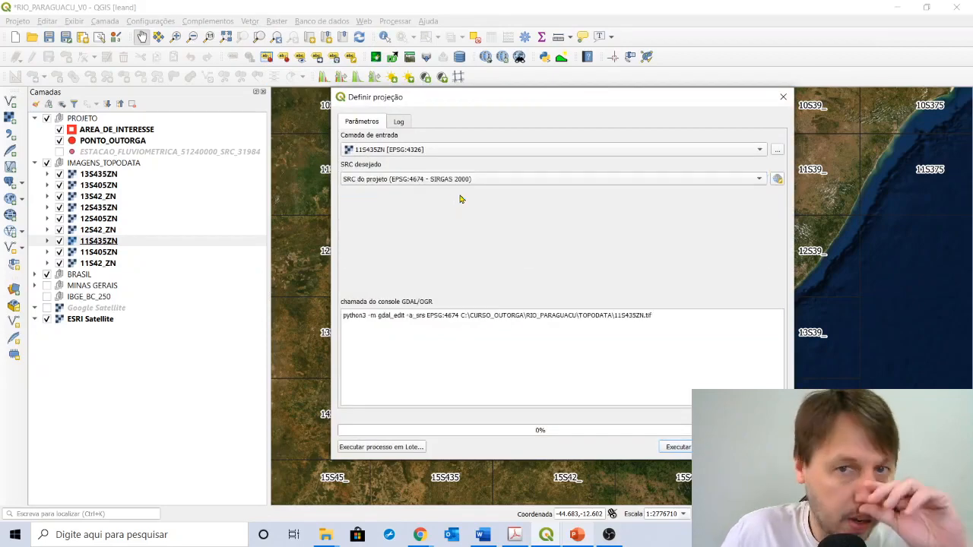
pyautogui.click(677, 447)
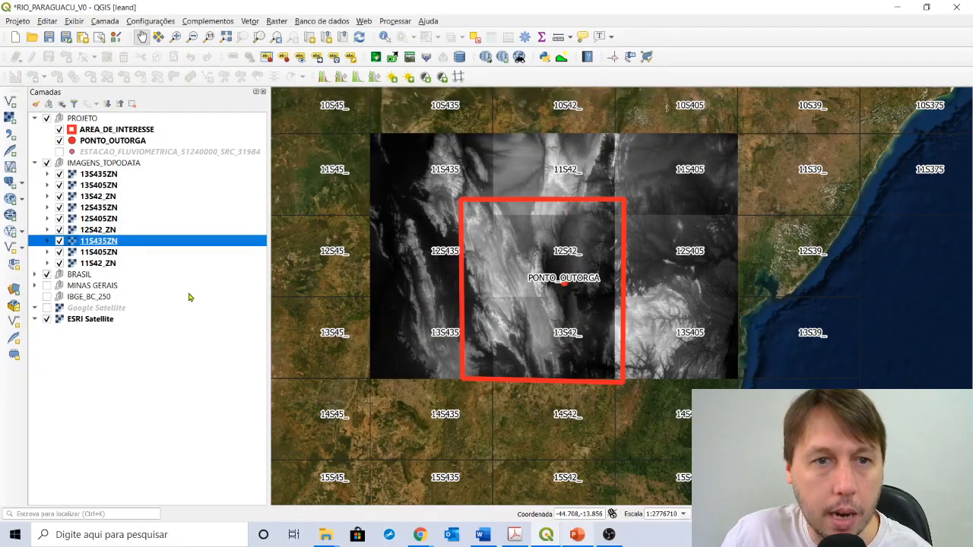
# Step: Define the projection of the 11S405ZN raster as the project CRS, EPSG:4674 - SIRGAS 2000
pyautogui.click(122, 255)
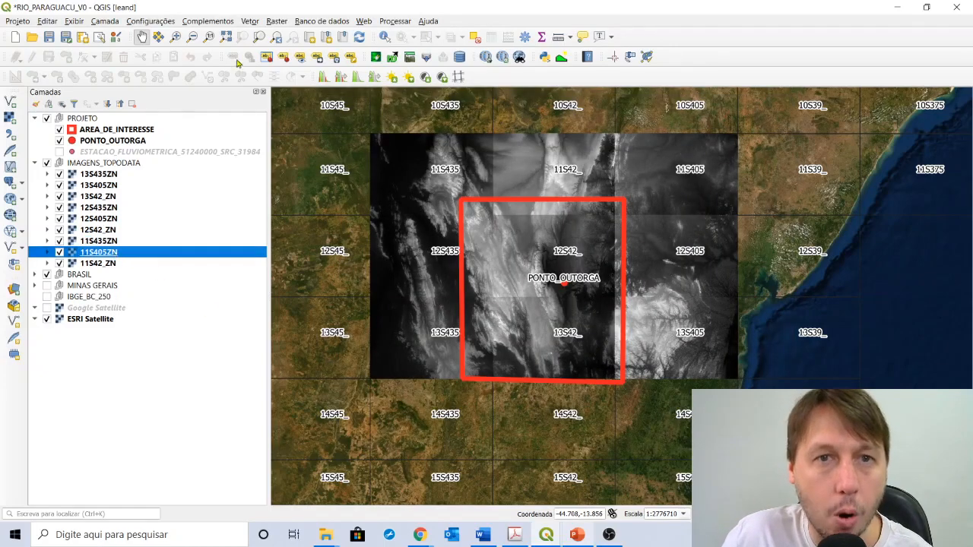
pyautogui.click(277, 21)
pyautogui.moveTo(320, 108)
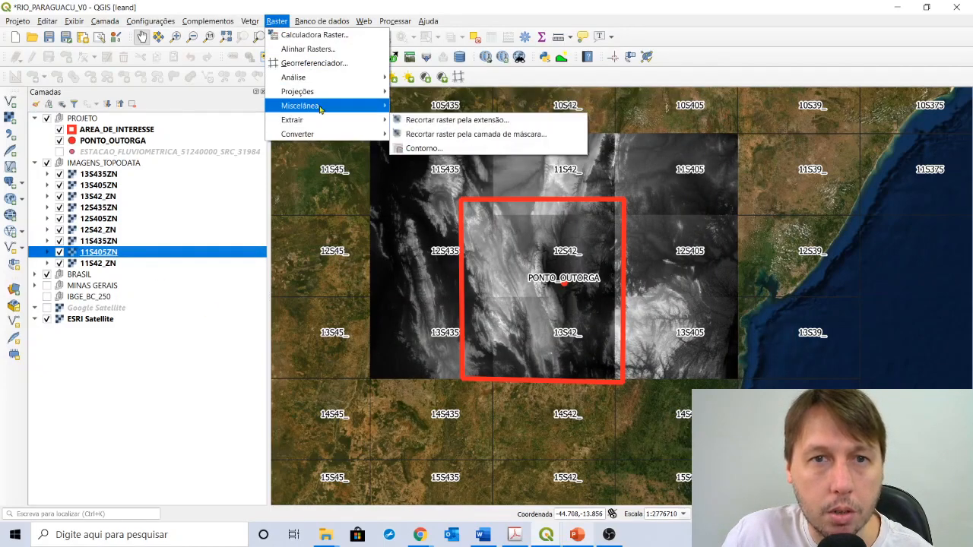
pyautogui.moveTo(331, 92)
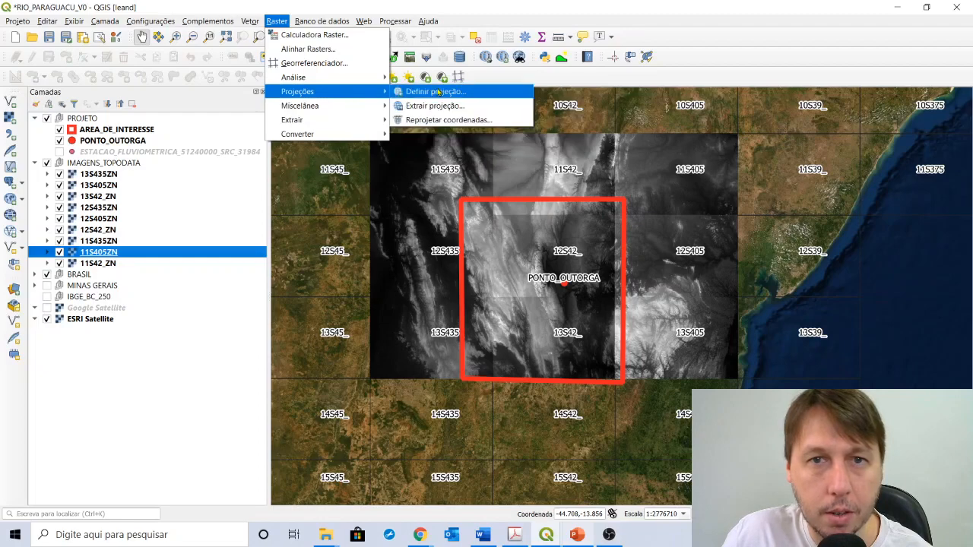
pyautogui.click(441, 92)
pyautogui.click(422, 177)
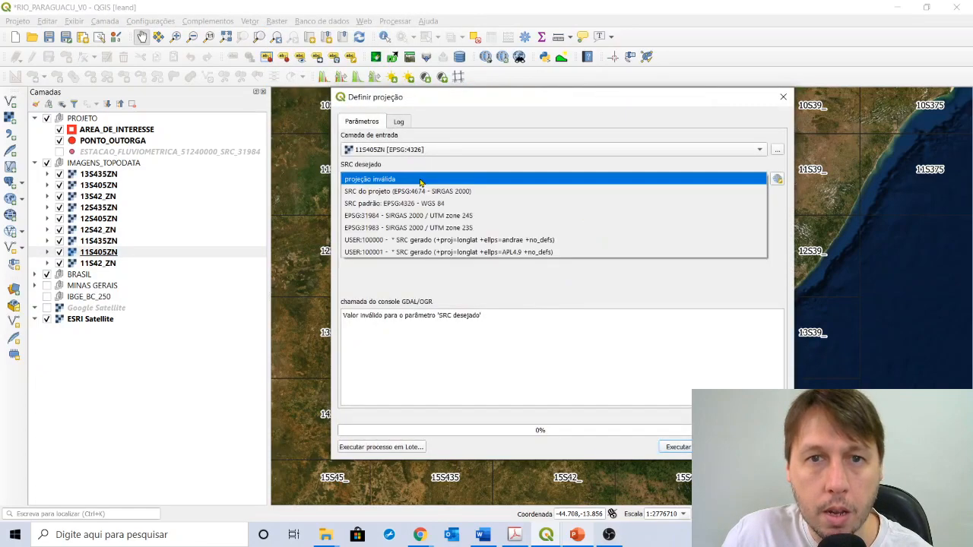
pyautogui.click(425, 190)
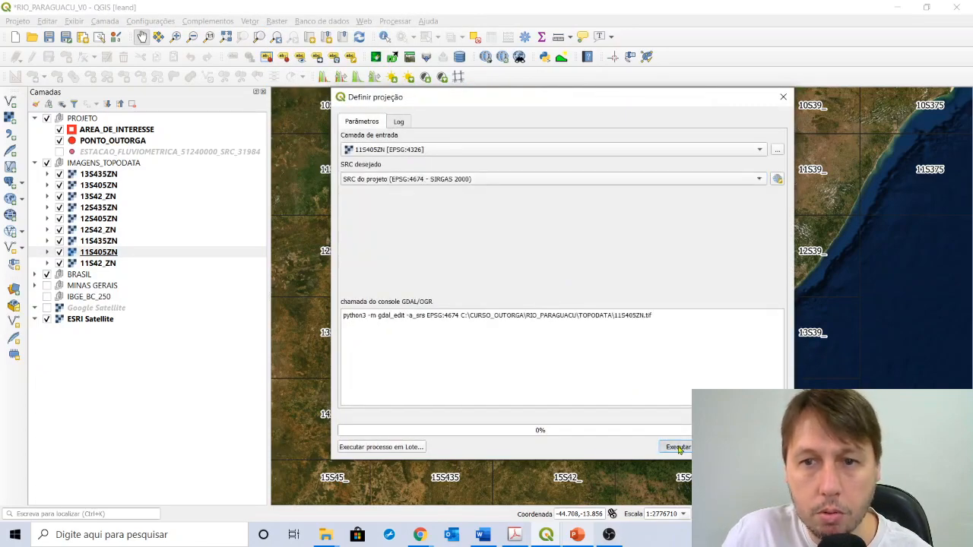
pyautogui.click(676, 447)
pyautogui.click(724, 447)
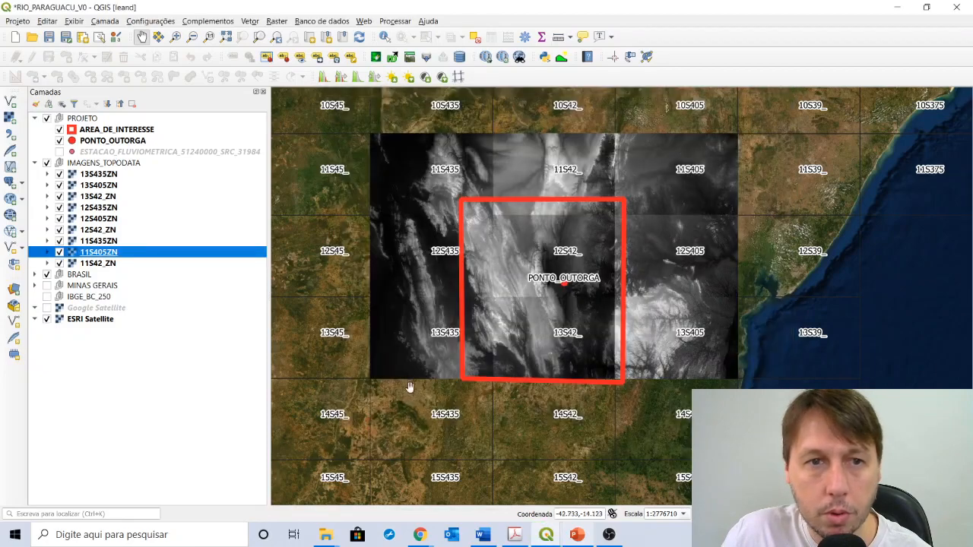
# Step: Define the projection of the 11S42_ZN raster as the project CRS, EPSG:4674 - SIRGAS 2000
pyautogui.click(91, 263)
pyautogui.click(275, 21)
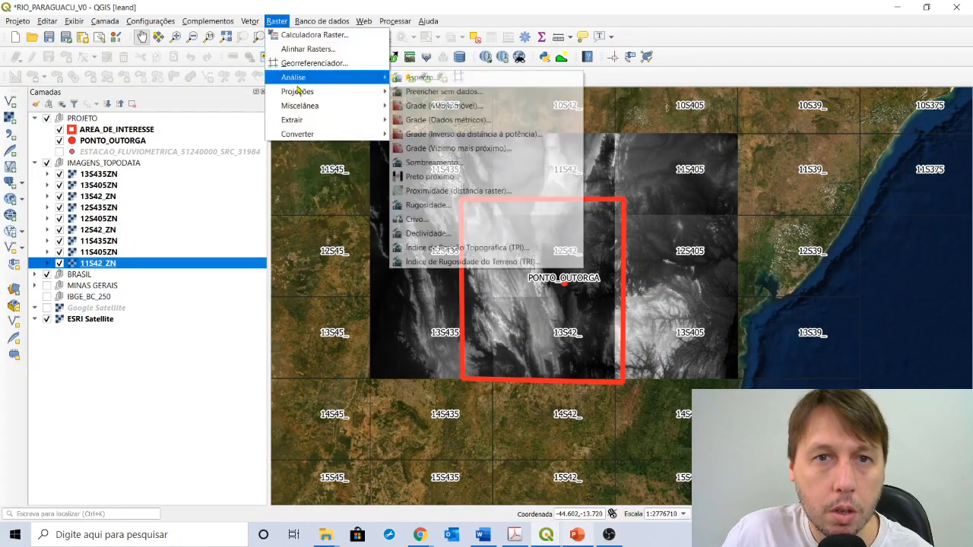
pyautogui.moveTo(318, 95)
pyautogui.click(437, 93)
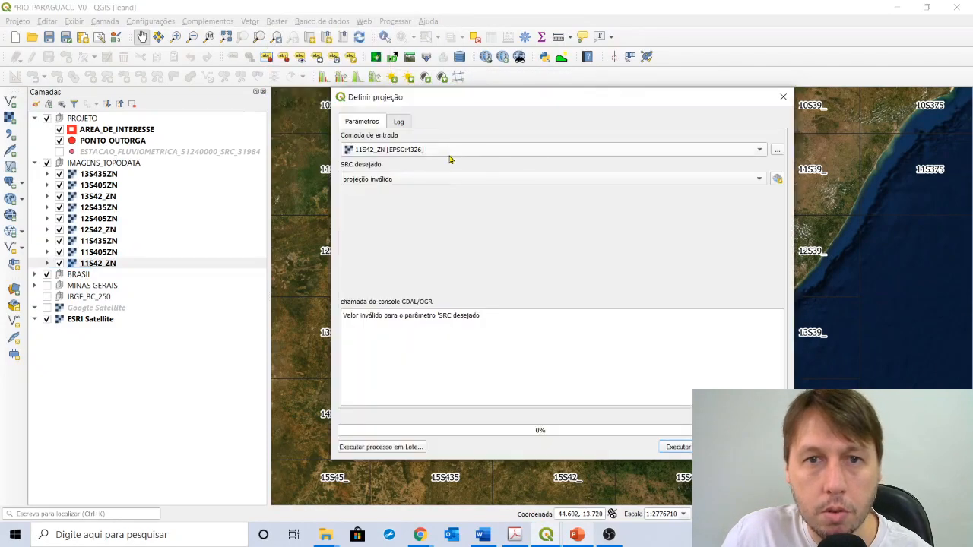
pyautogui.click(458, 180)
pyautogui.click(426, 192)
pyautogui.click(678, 447)
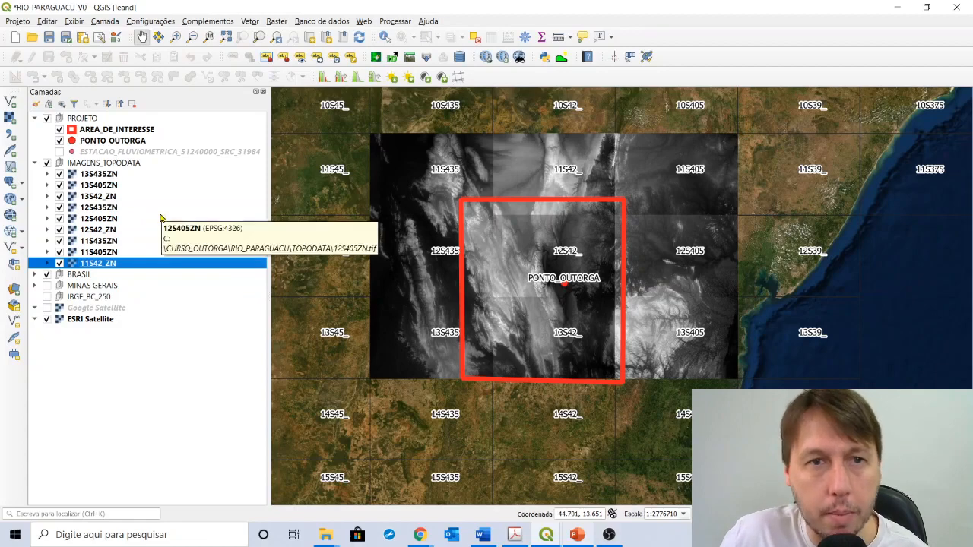
pyautogui.click(127, 164)
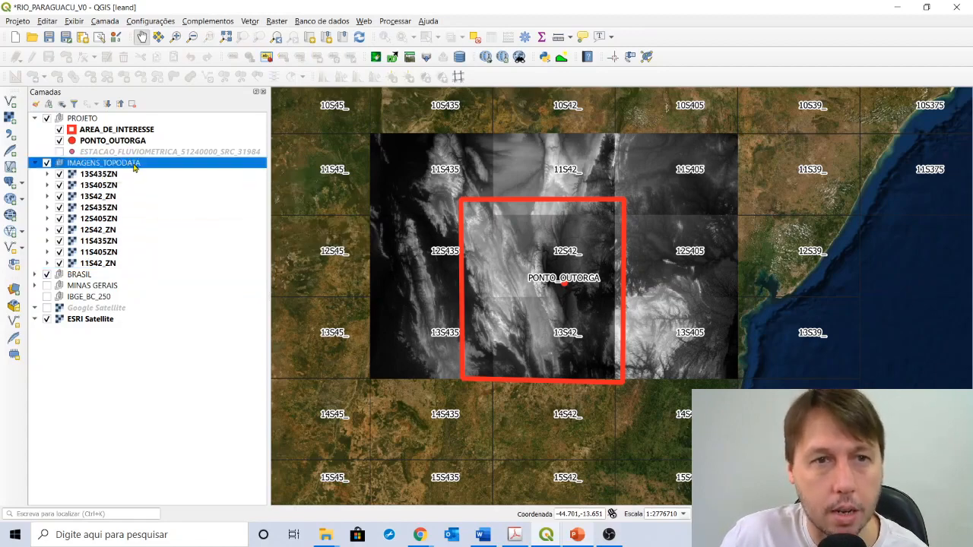
pyautogui.click(275, 21)
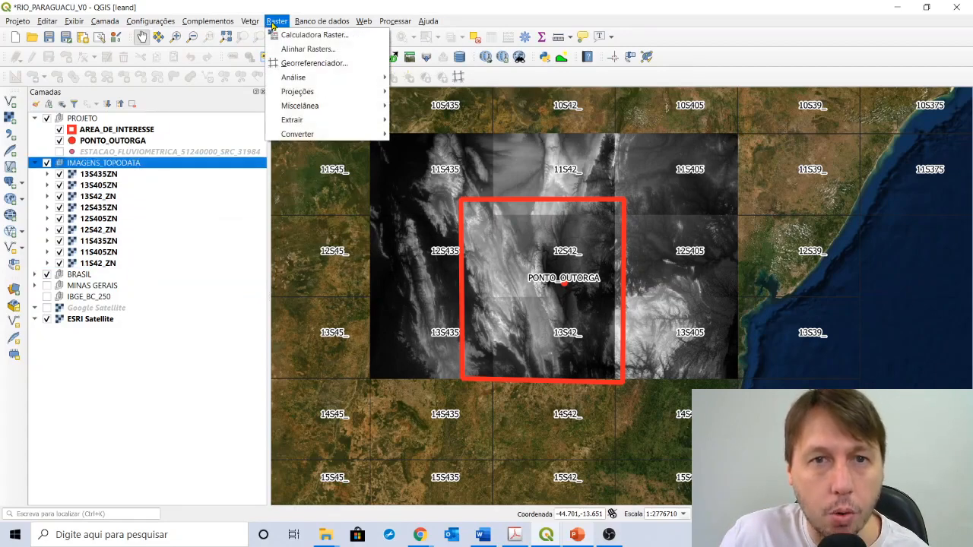
pyautogui.moveTo(300, 107)
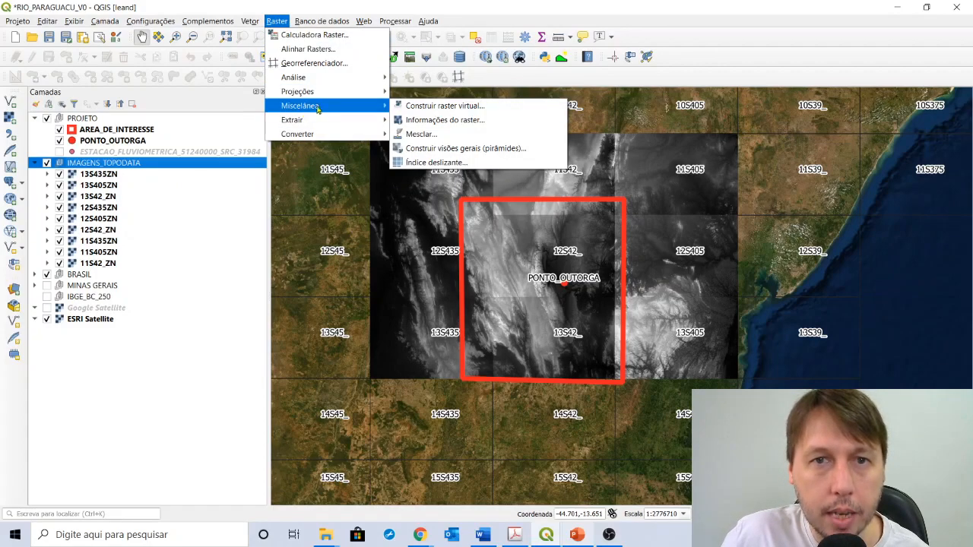
pyautogui.click(125, 169)
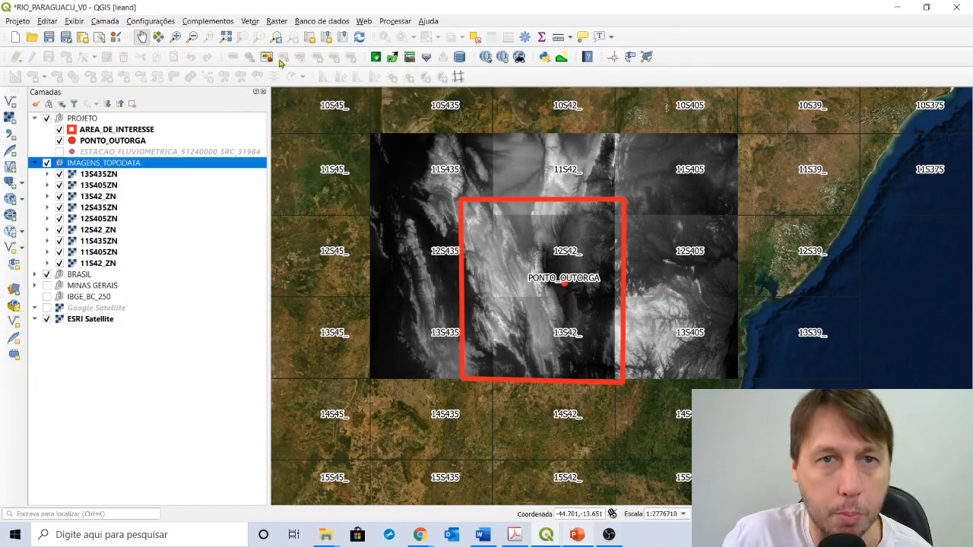
# Step: Start a raster merge (Mesclar) with all nine Topodata sheets, 11S405ZN through 13S435ZN, as input layers, leaving out the satellite basemaps
pyautogui.click(276, 21)
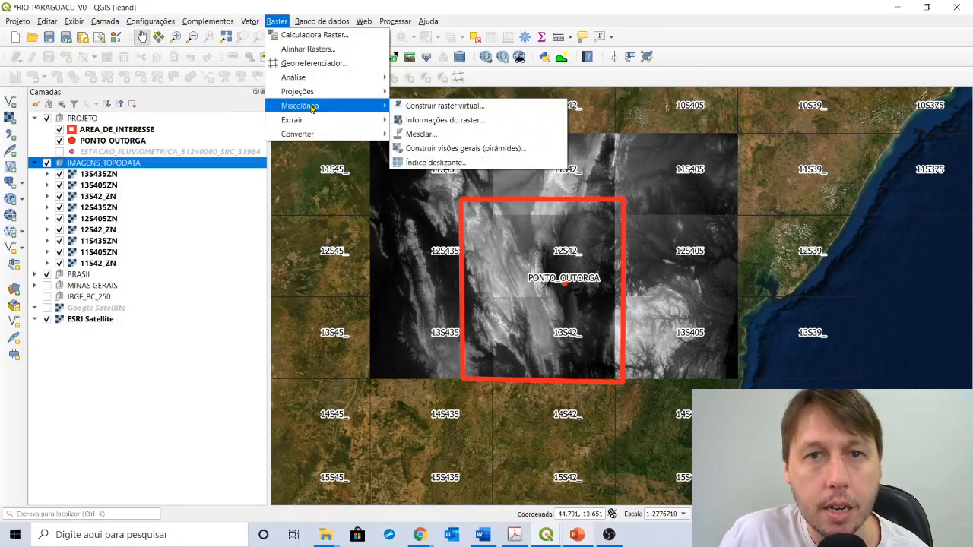
pyautogui.click(418, 133)
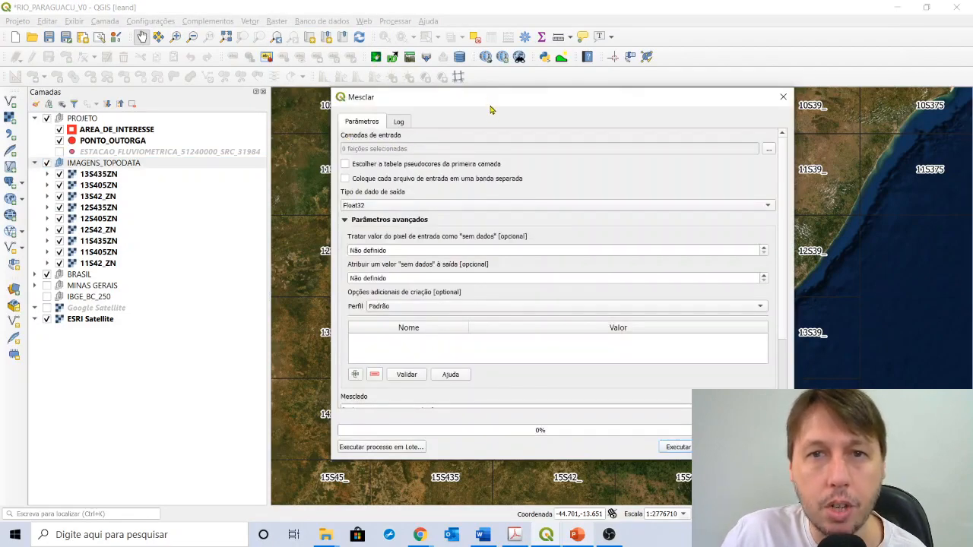
pyautogui.moveTo(490, 110); pyautogui.dragTo(389, 112)
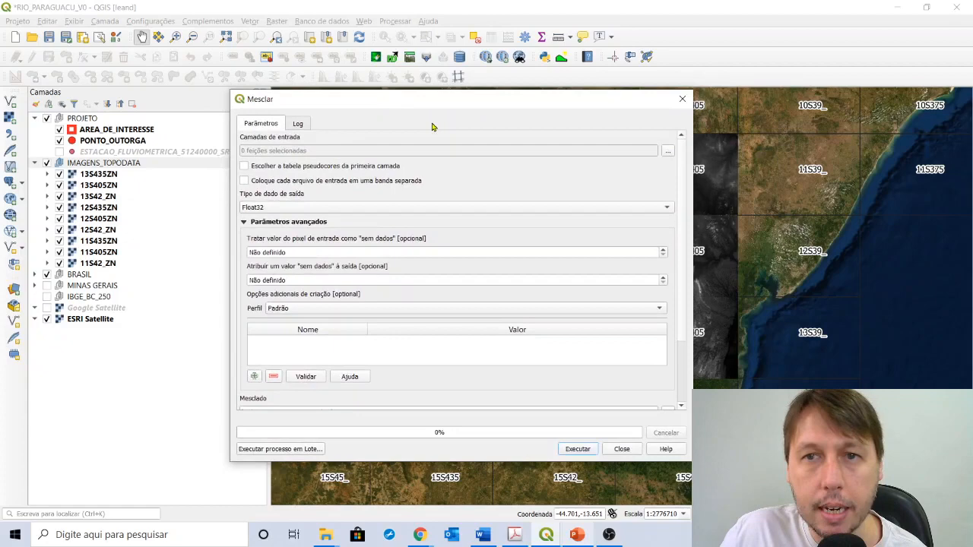
pyautogui.click(668, 151)
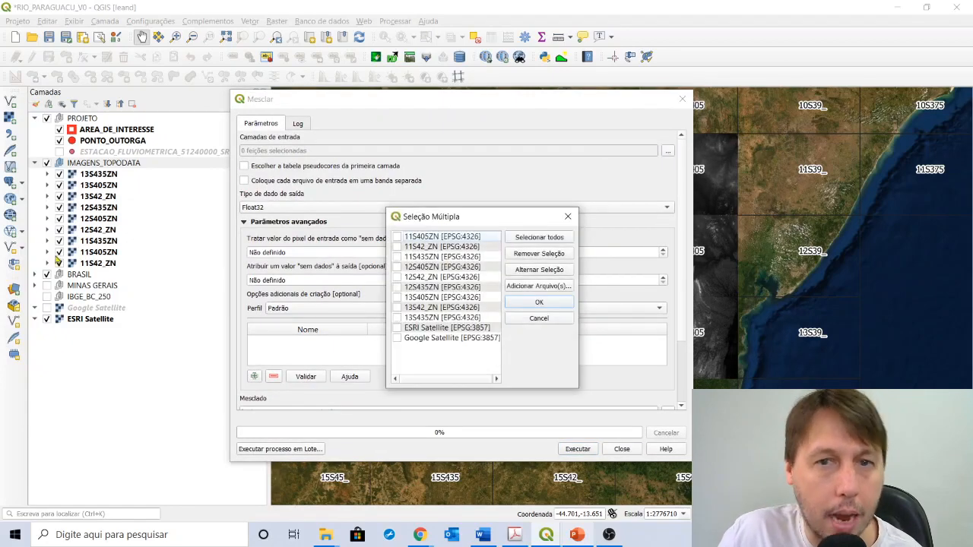
pyautogui.click(397, 238)
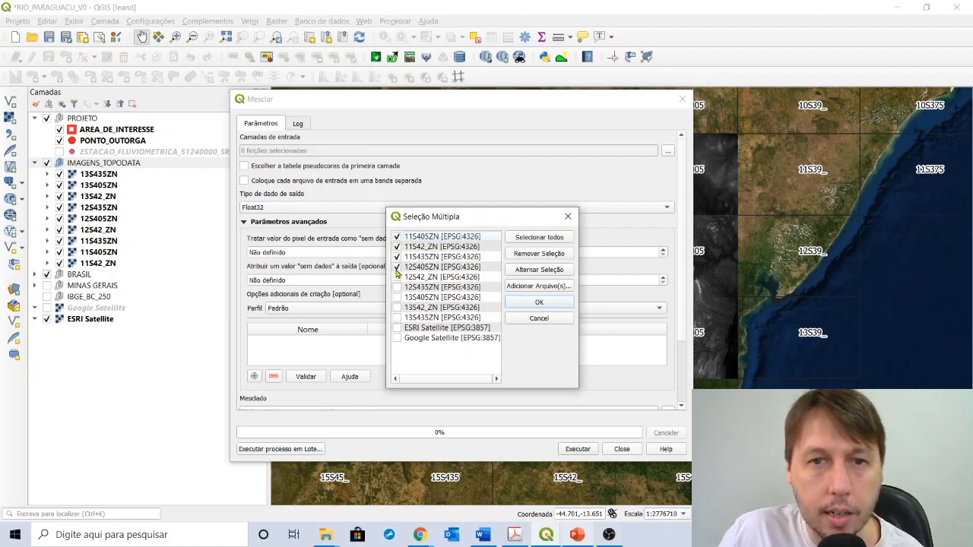
pyautogui.click(397, 278)
pyautogui.click(397, 288)
pyautogui.click(397, 298)
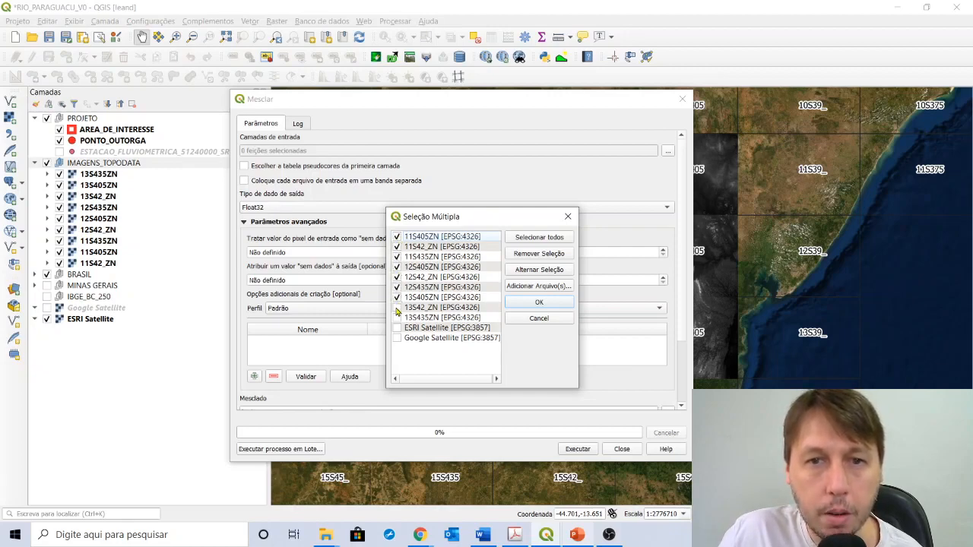
pyautogui.click(397, 307)
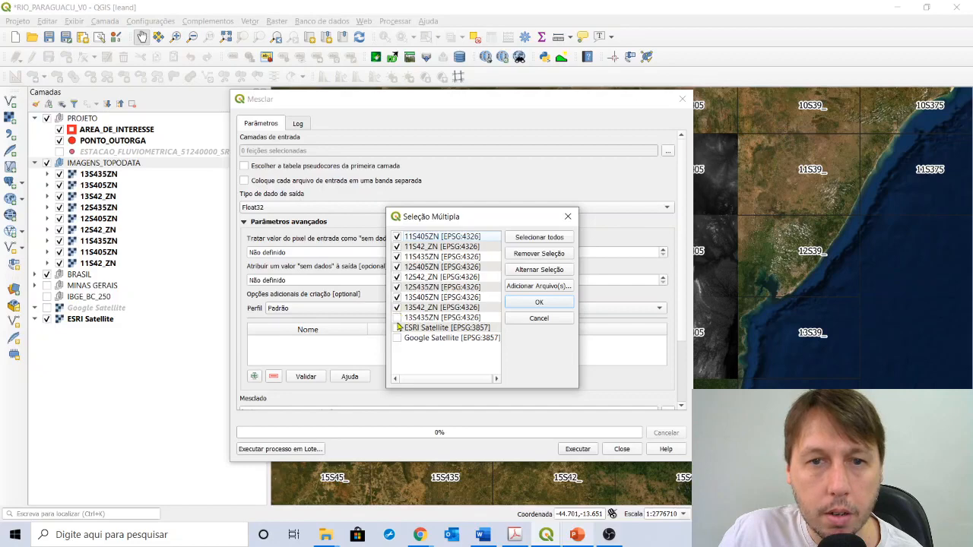
pyautogui.click(537, 301)
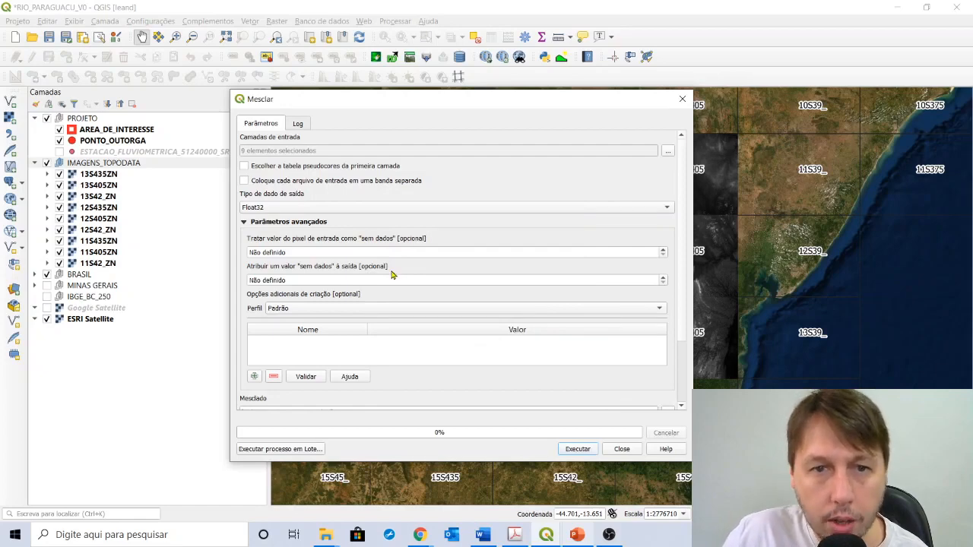
# Step: Run the merge as Float32 into a temporary file and collapse the legend of the merged layer
pyautogui.scroll(-5, 678, 196)
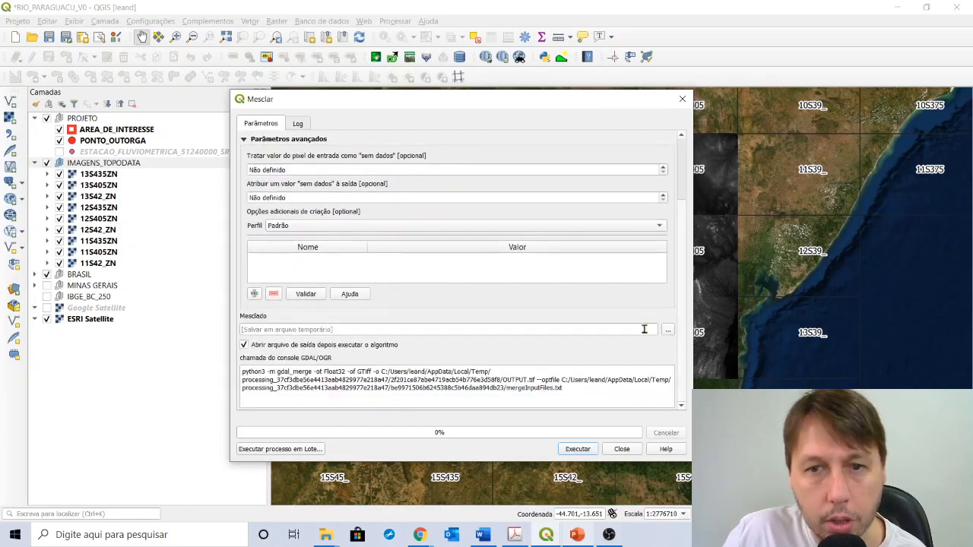
pyautogui.click(577, 449)
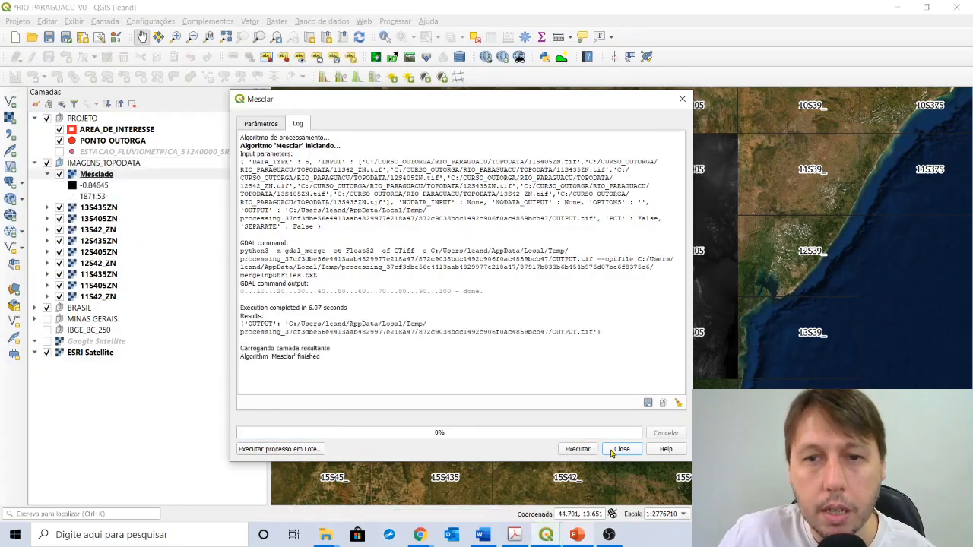
pyautogui.click(622, 449)
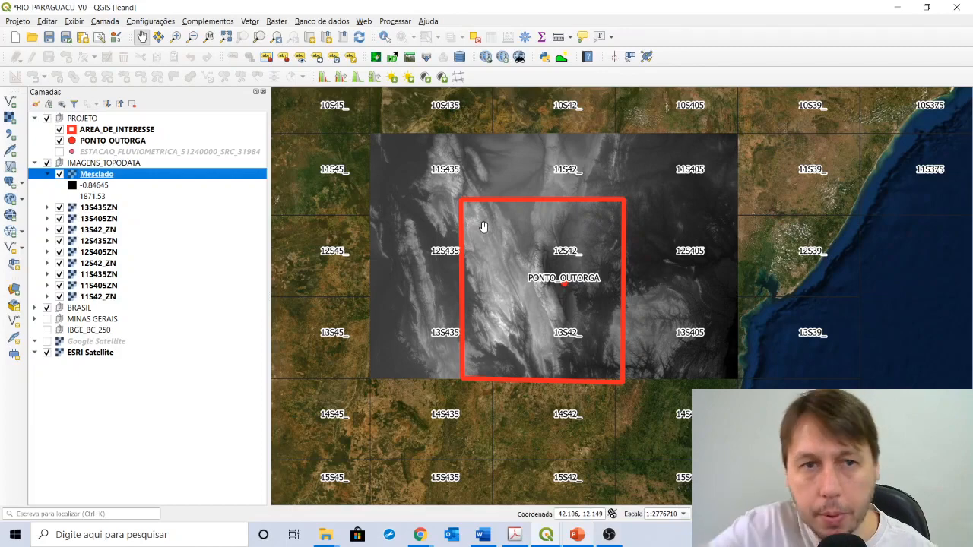
pyautogui.click(47, 175)
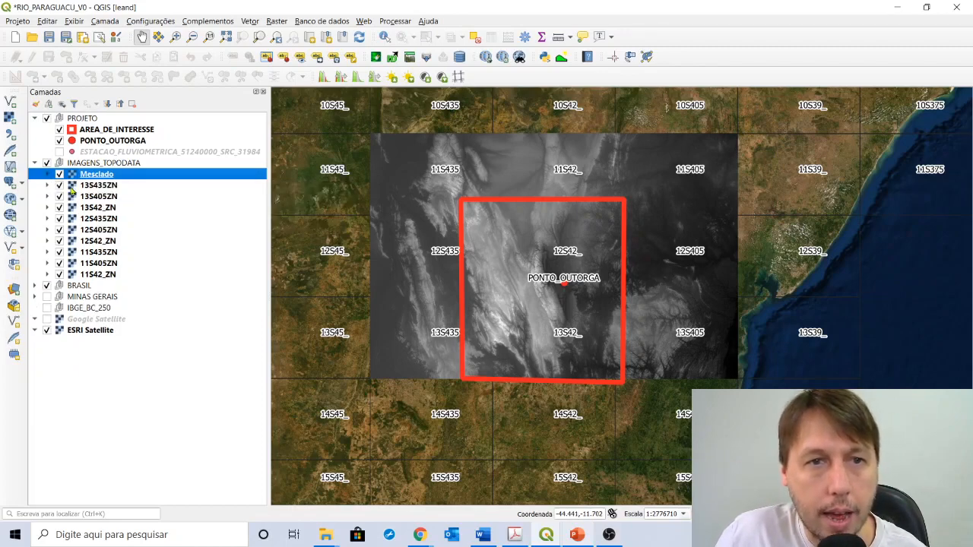
# Step: Hide the Mesclado layer and all nine Topodata sheets in the IMAGENS_TOPODATA group
pyautogui.click(59, 185)
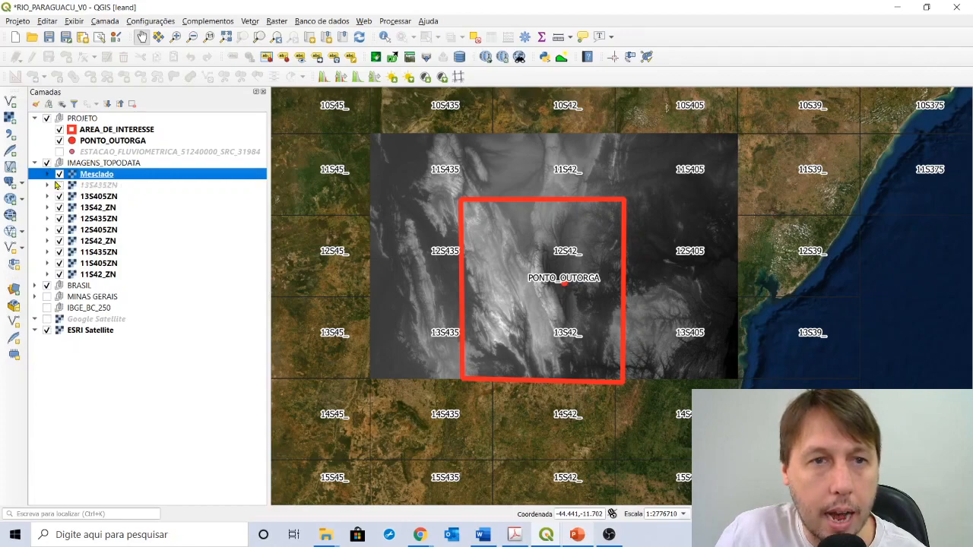
pyautogui.click(59, 175)
pyautogui.click(59, 174)
pyautogui.click(59, 185)
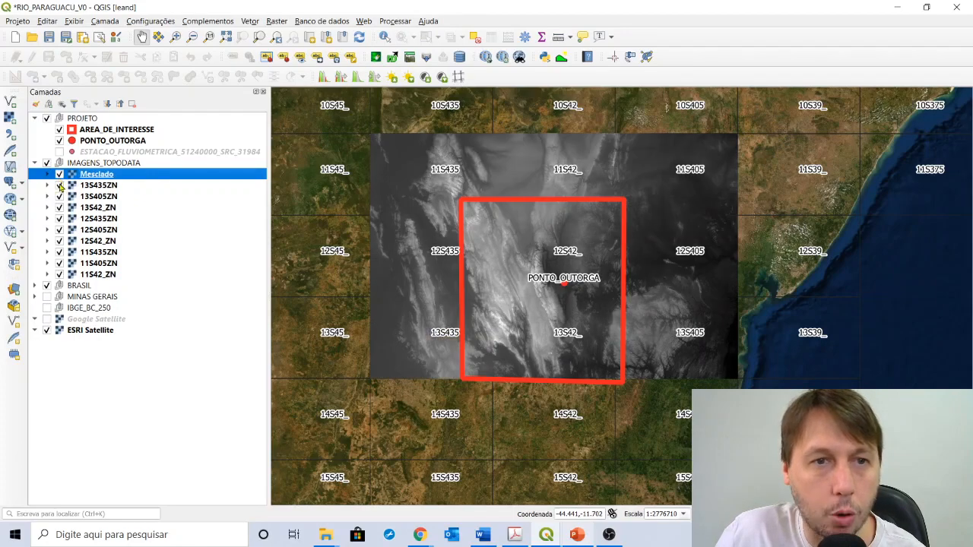
pyautogui.click(59, 174)
pyautogui.click(59, 185)
pyautogui.click(59, 196)
pyautogui.click(59, 207)
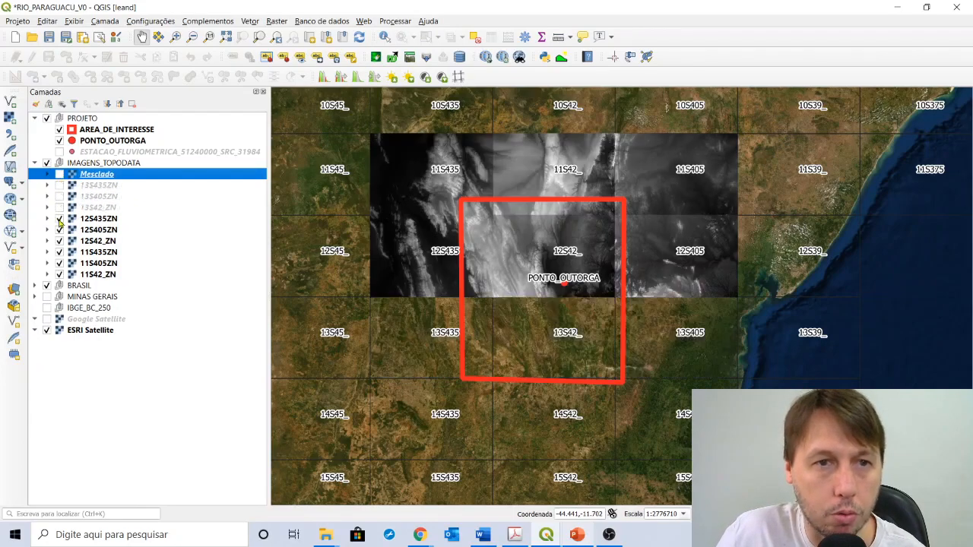
pyautogui.click(59, 218)
pyautogui.click(59, 230)
pyautogui.click(60, 240)
pyautogui.click(60, 251)
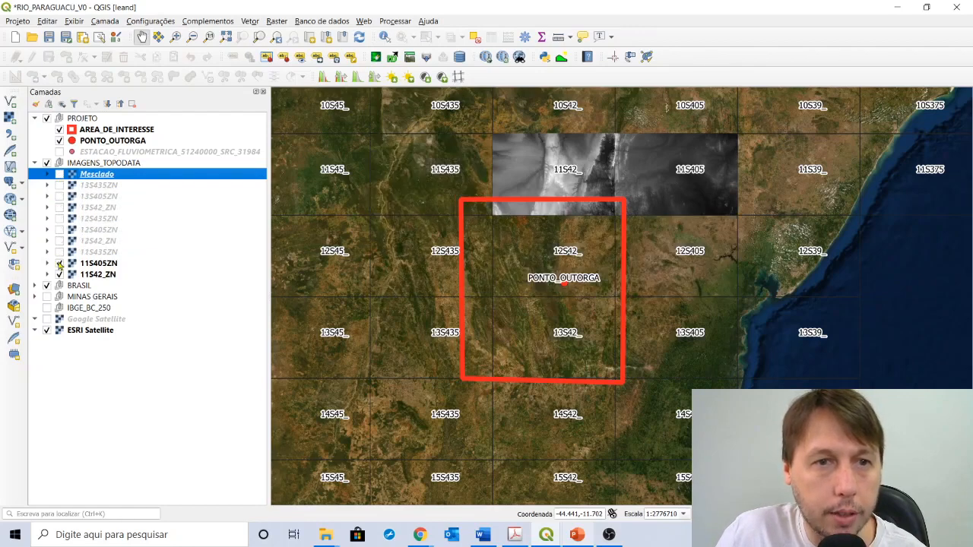
pyautogui.click(59, 263)
pyautogui.click(60, 274)
pyautogui.click(59, 263)
pyautogui.click(60, 273)
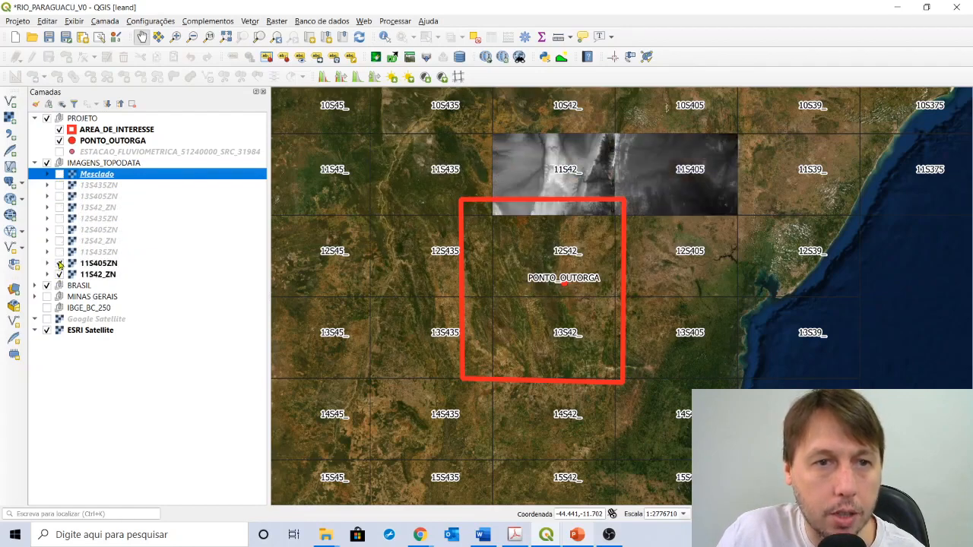
pyautogui.click(59, 263)
pyautogui.click(59, 274)
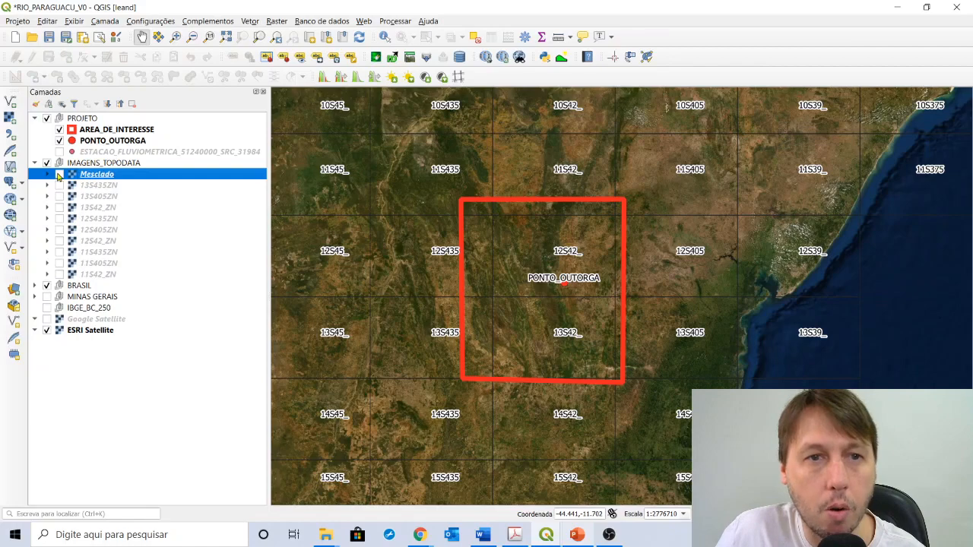
# Step: Toggle the visibility of the Mesclado layer to check the area covered by the merged raster
pyautogui.click(60, 174)
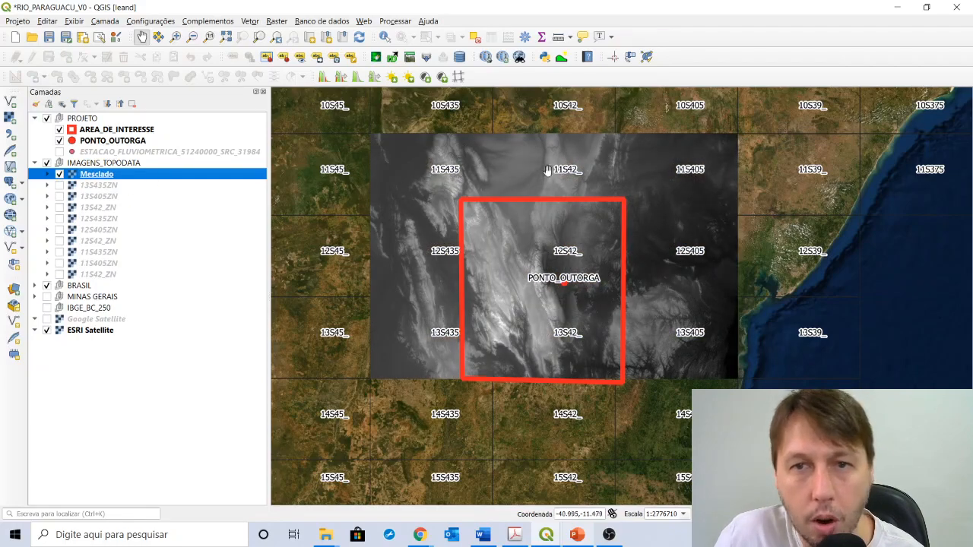
pyautogui.click(61, 175)
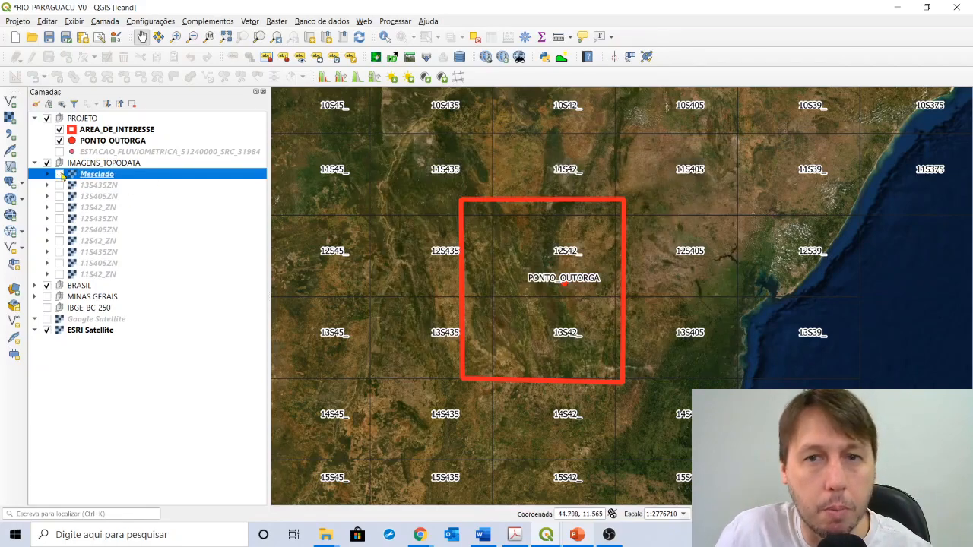
pyautogui.click(60, 174)
pyautogui.click(60, 174)
pyautogui.click(61, 175)
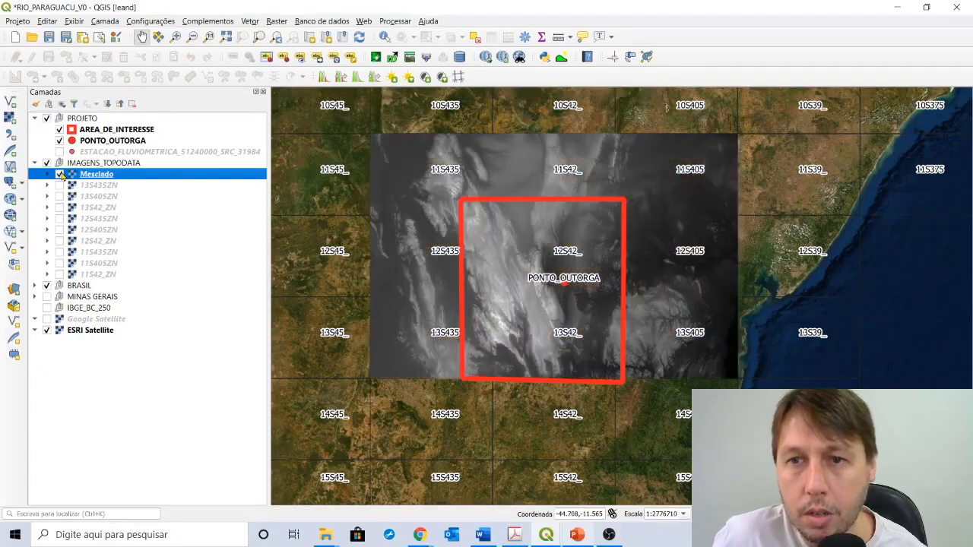
pyautogui.click(61, 175)
pyautogui.click(60, 174)
pyautogui.click(61, 174)
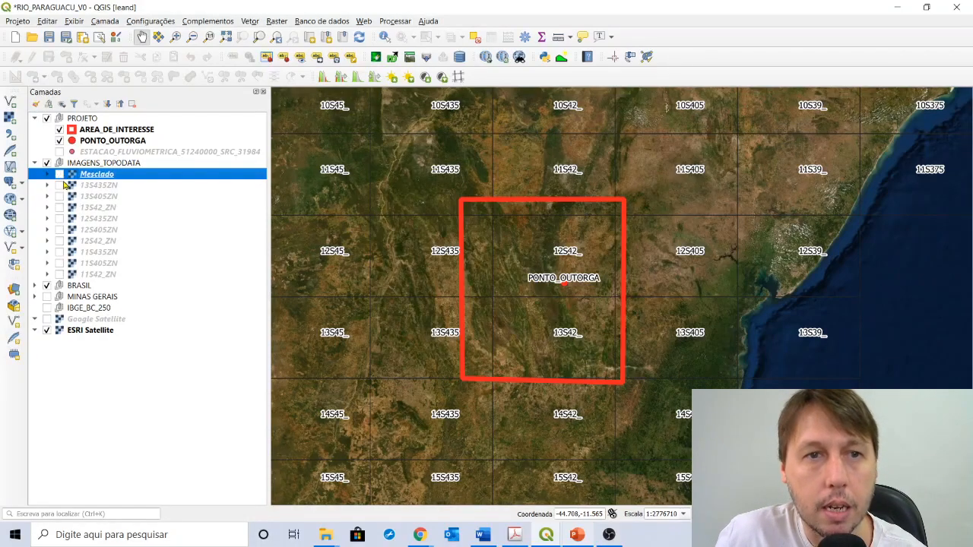
# Step: Briefly show the individual sheets 13S435ZN and 13S405ZN to compare them with the merged raster, and hide them again
pyautogui.click(60, 185)
pyautogui.click(60, 196)
pyautogui.click(61, 185)
pyautogui.click(67, 208)
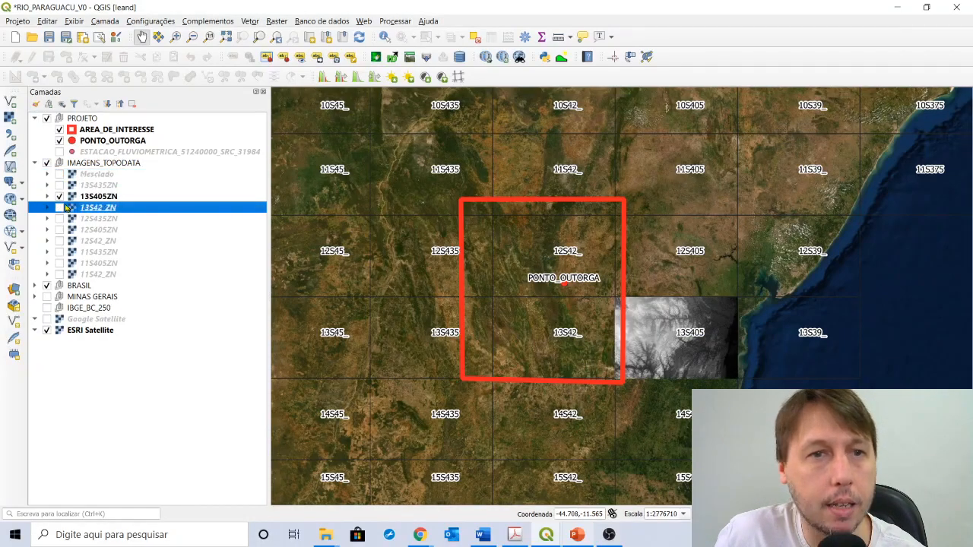
pyautogui.click(60, 196)
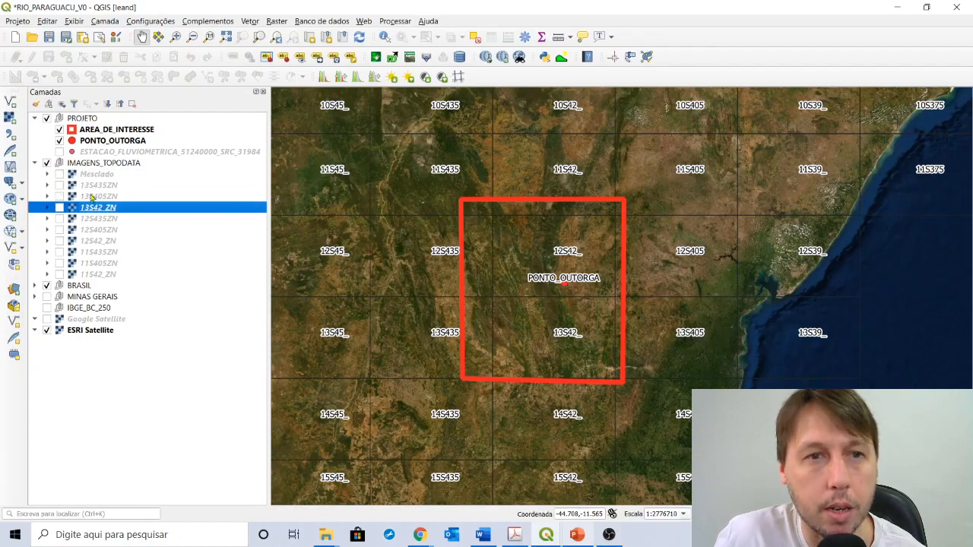
# Step: Remove the nine individual Topodata sheets, 13S435ZN through 11S42_ZN, from the project and show the Mesclado layer
pyautogui.click(88, 178)
pyautogui.click(89, 186)
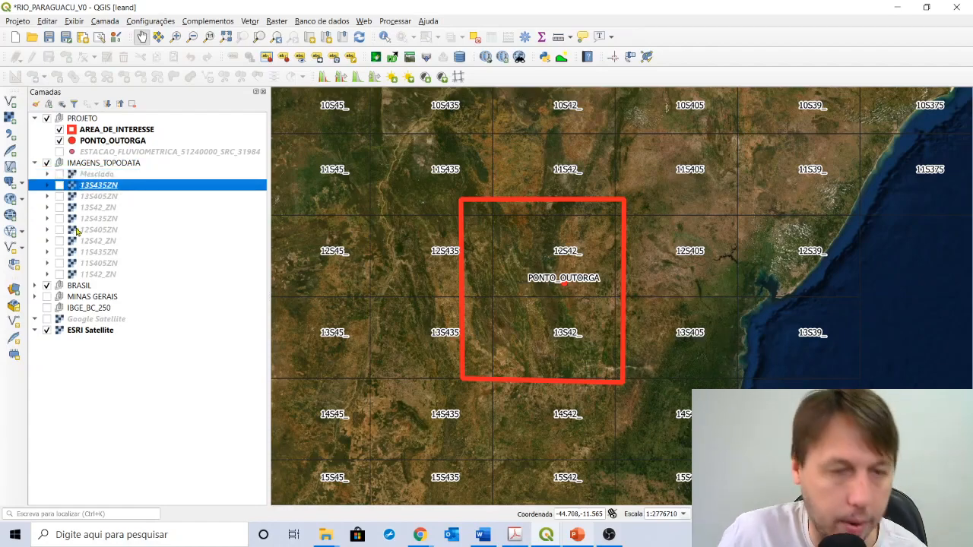
pyautogui.keyDown('shift'); pyautogui.click(91, 275); pyautogui.keyUp('shift')
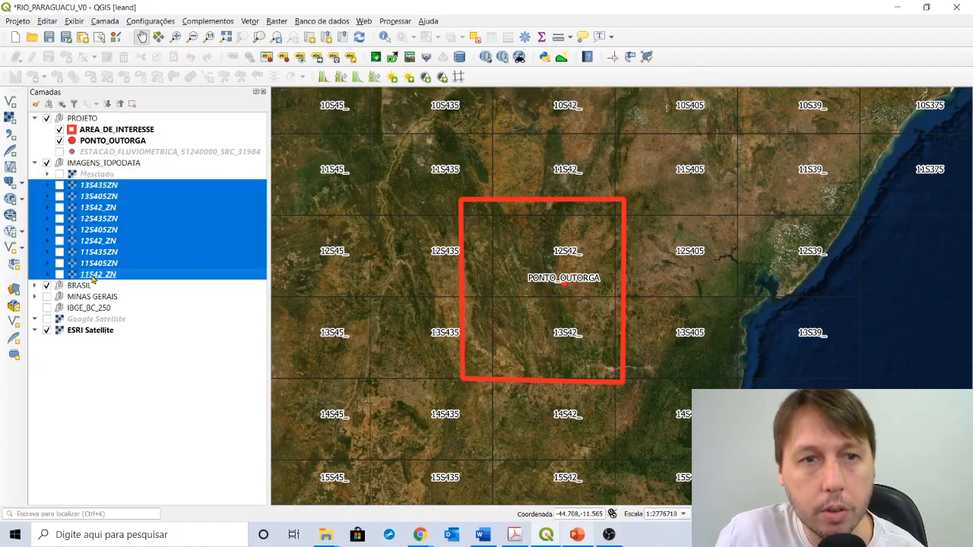
pyautogui.rightClick(92, 276)
pyautogui.click(141, 381)
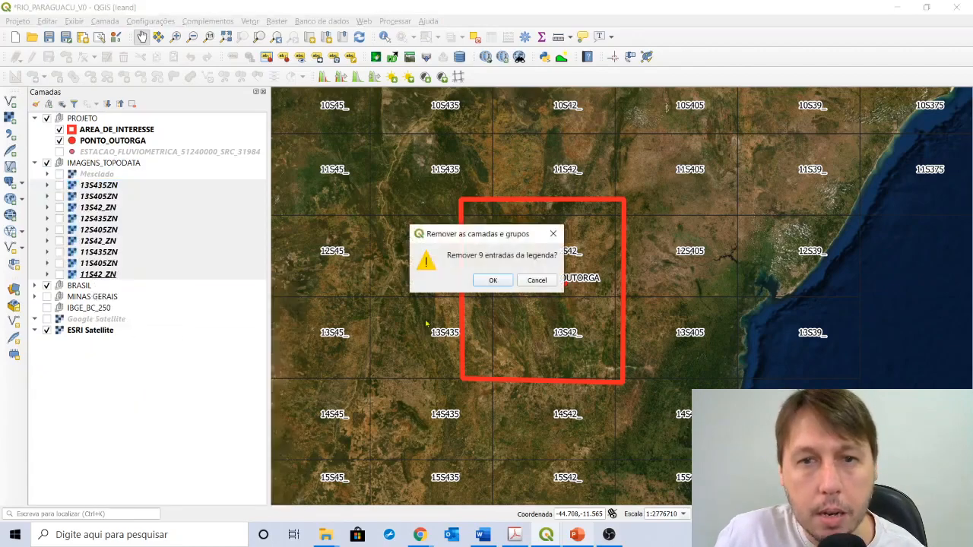
pyautogui.click(493, 282)
pyautogui.click(60, 175)
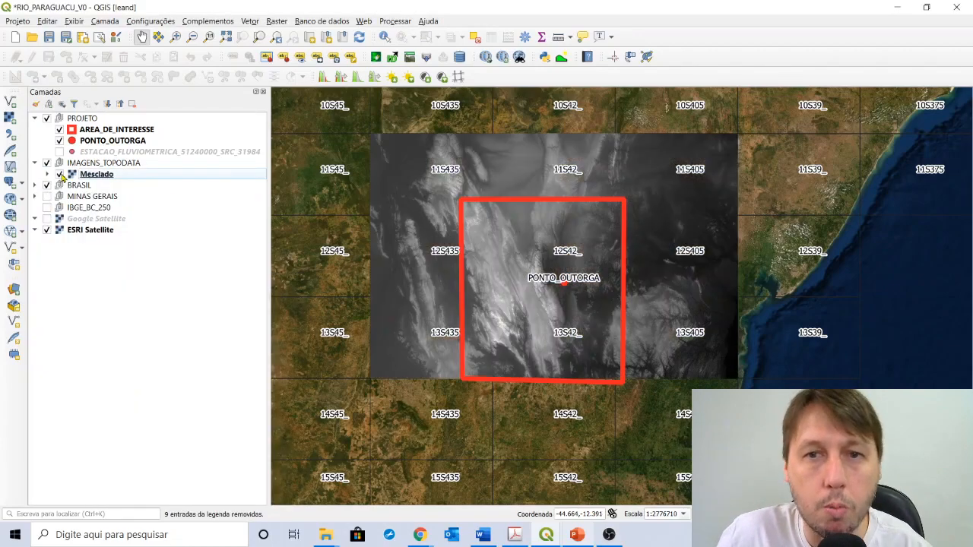
# Step: Collapse the IMAGENS_TOPODATA group, and collapse and hide the GRADE_TOPODATA grid in the BRASIL group
pyautogui.click(47, 175)
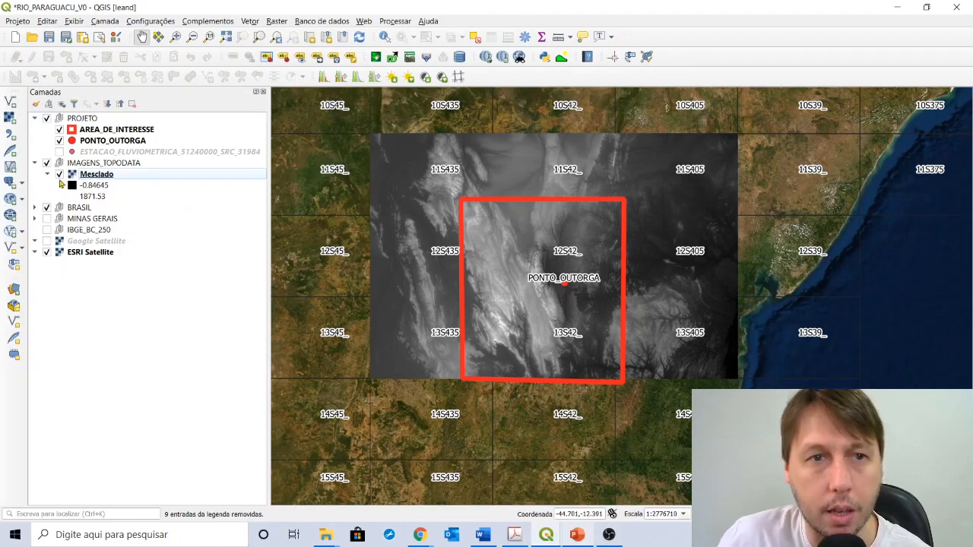
pyautogui.click(48, 174)
pyautogui.click(35, 162)
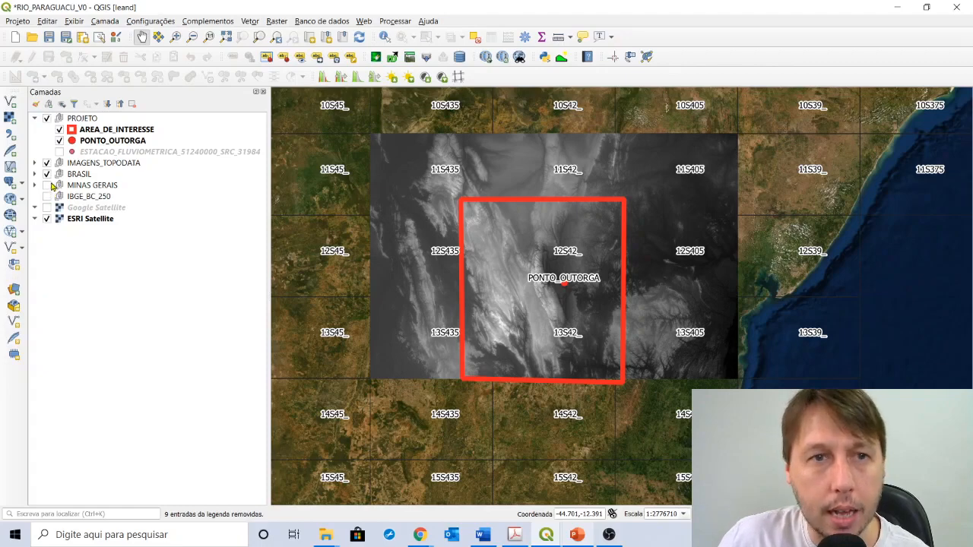
pyautogui.click(34, 174)
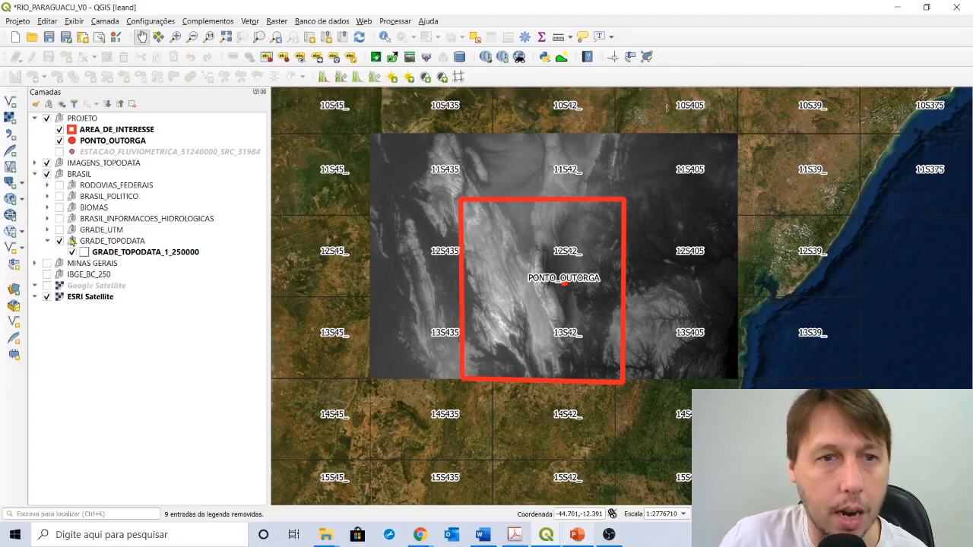
pyautogui.click(47, 241)
pyautogui.click(59, 241)
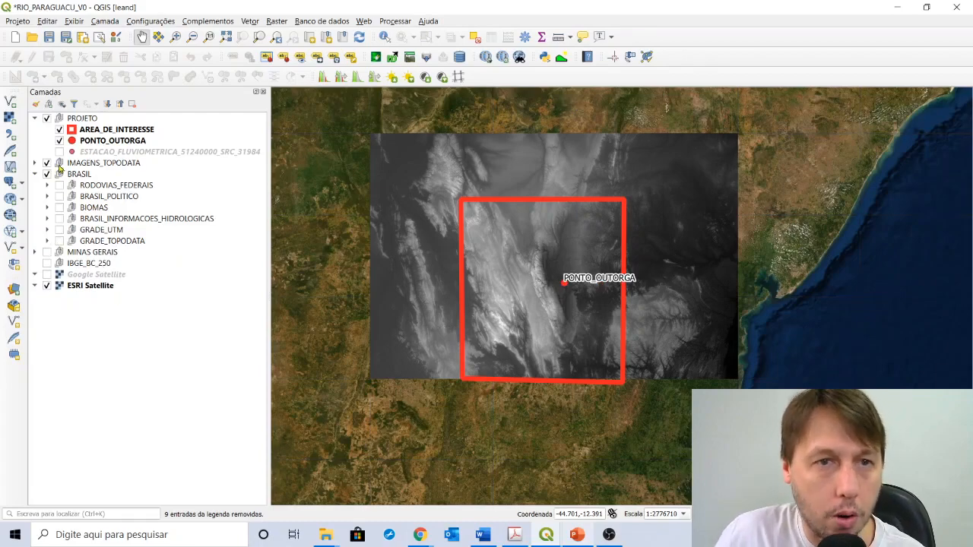
# Step: Hide the Mesclado layer in the IMAGENS_TOPODATA group and display the utmzone grid of the GRADE_UTM group
pyautogui.click(36, 164)
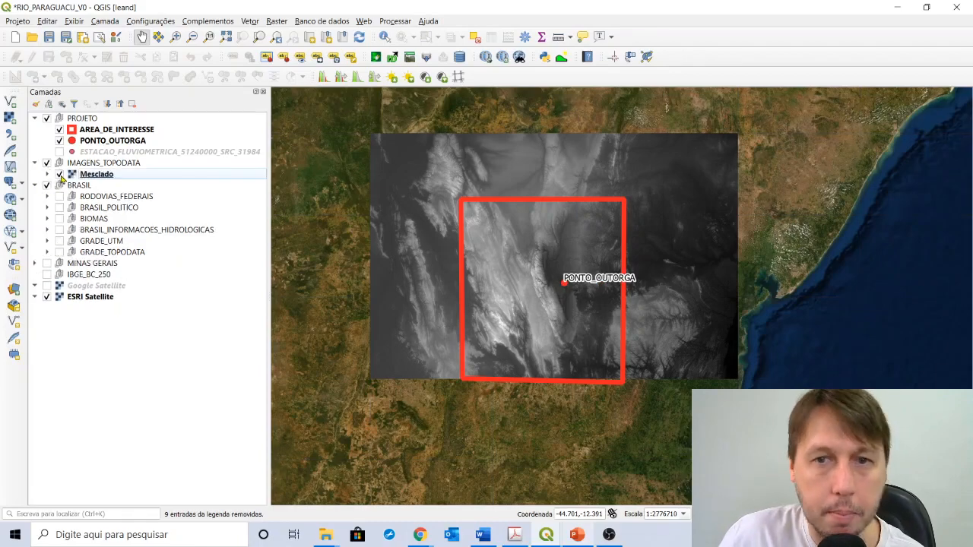
pyautogui.click(60, 175)
pyautogui.click(60, 174)
pyautogui.click(60, 174)
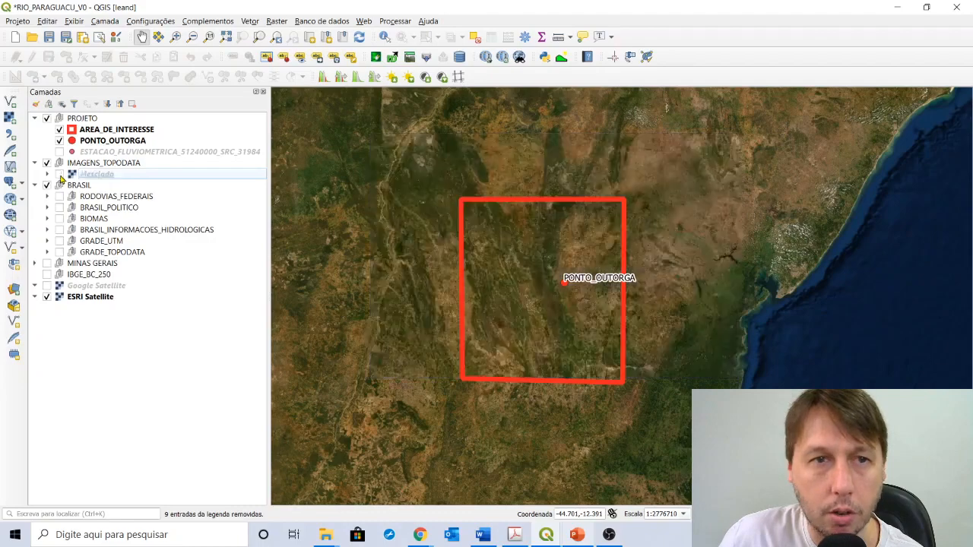
pyautogui.click(34, 162)
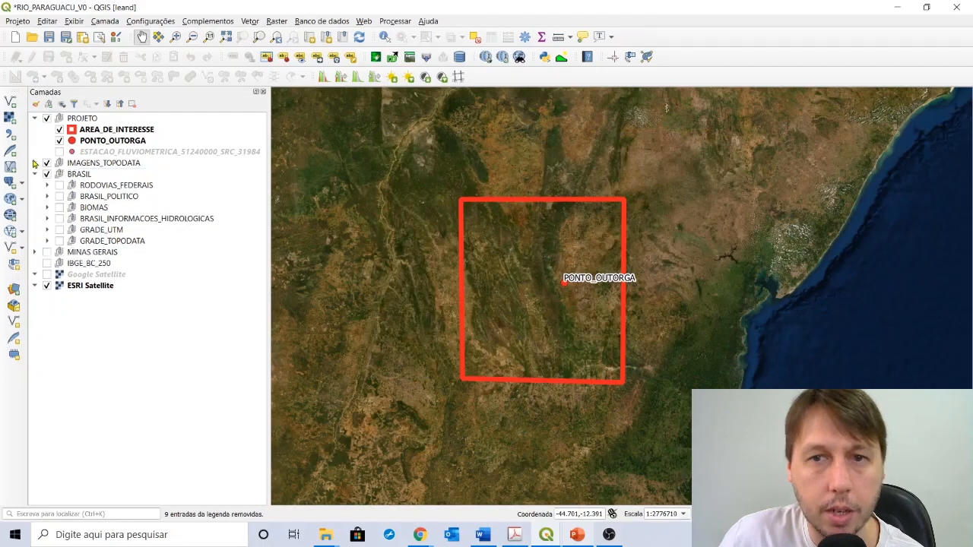
pyautogui.click(47, 229)
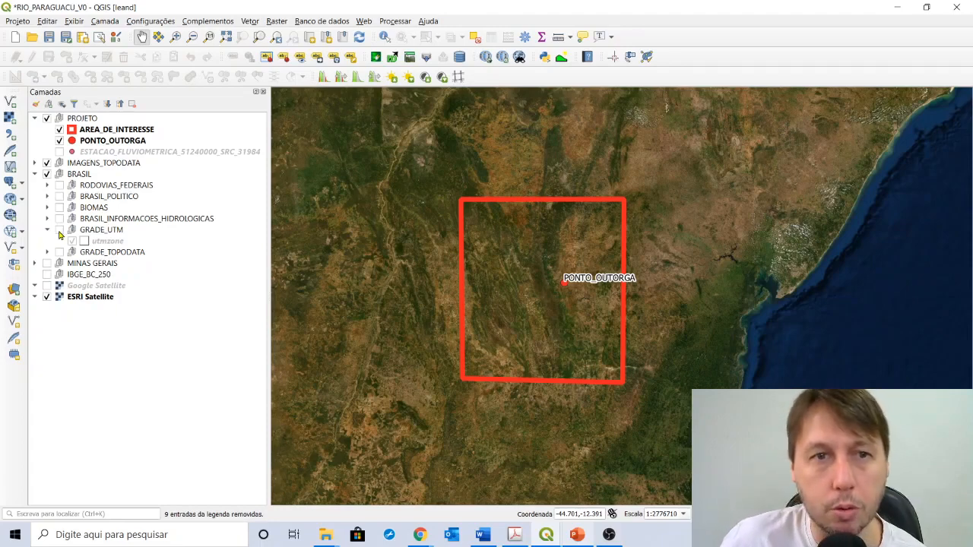
pyautogui.click(59, 232)
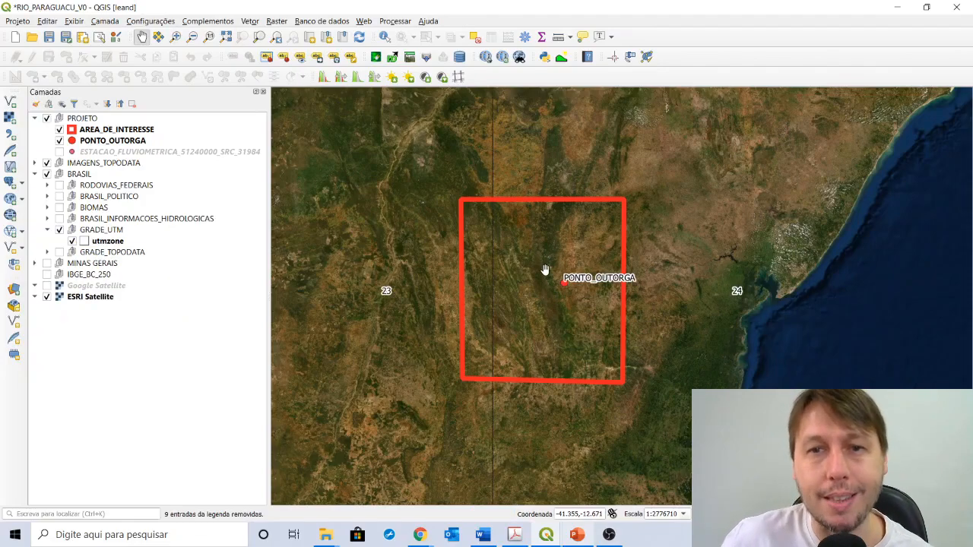
# Step: Examine which UTM zones the area of interest and PONTO_OUTORGA fall in, at country and regional scale
pyautogui.scroll(-1, 716, 273)
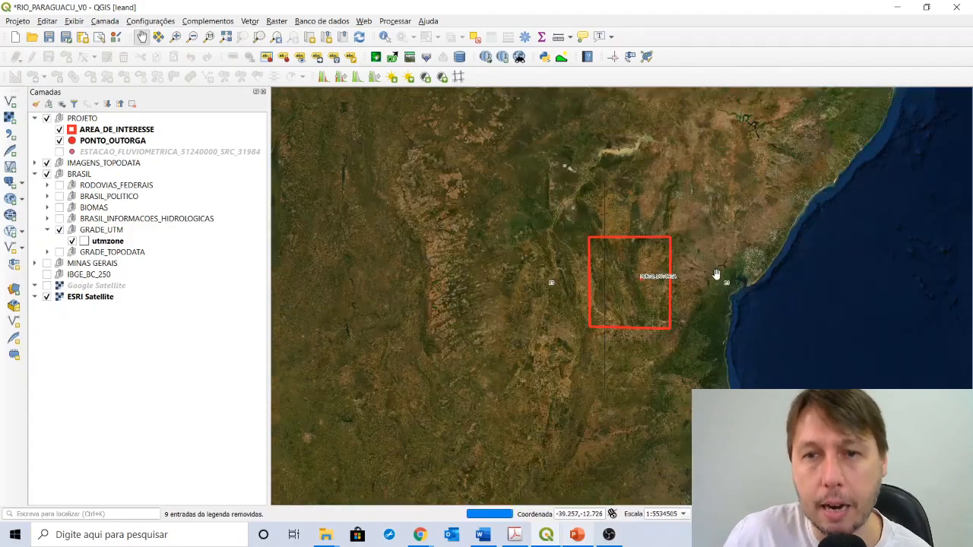
pyautogui.moveTo(669, 295); pyautogui.dragTo(582, 335)
pyautogui.scroll(-2, 554, 339)
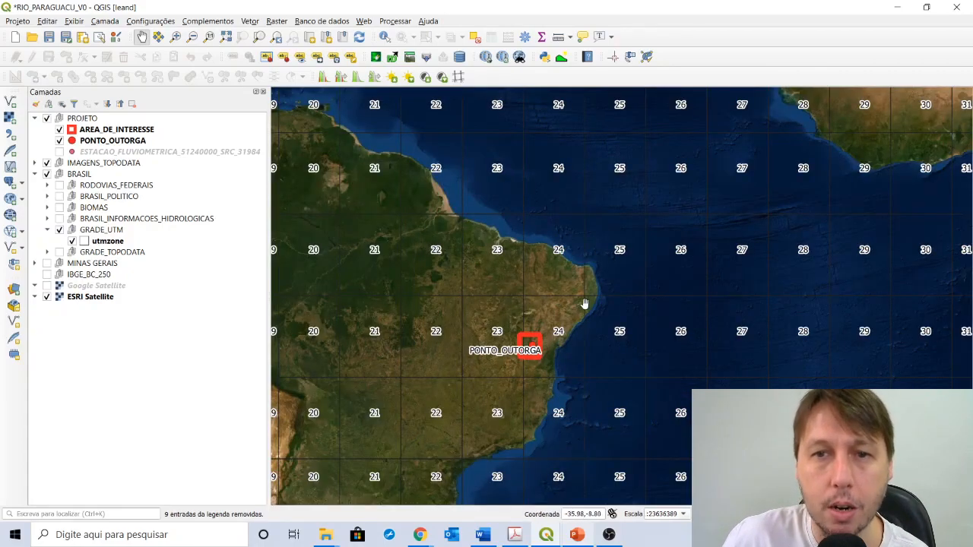
pyautogui.click(60, 230)
pyautogui.click(60, 230)
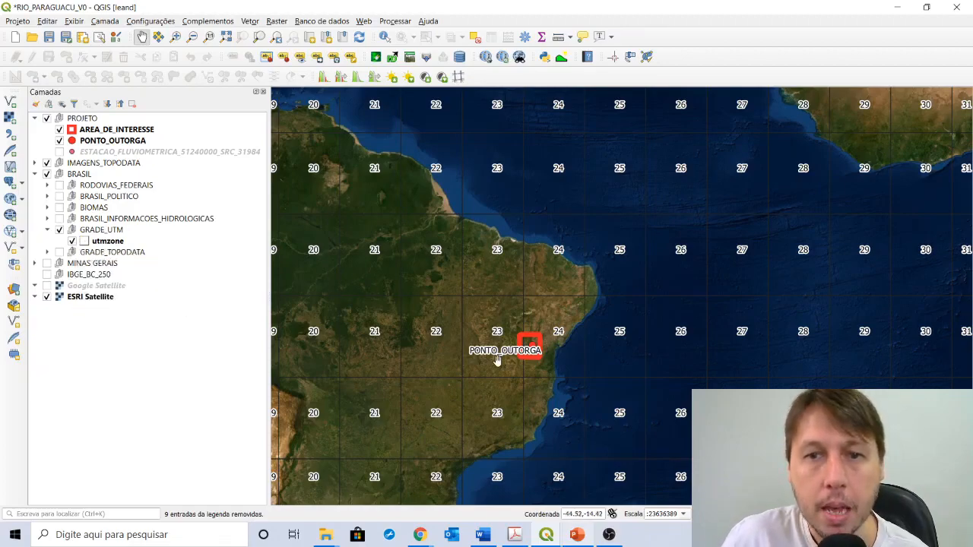
pyautogui.scroll(2, 497, 360)
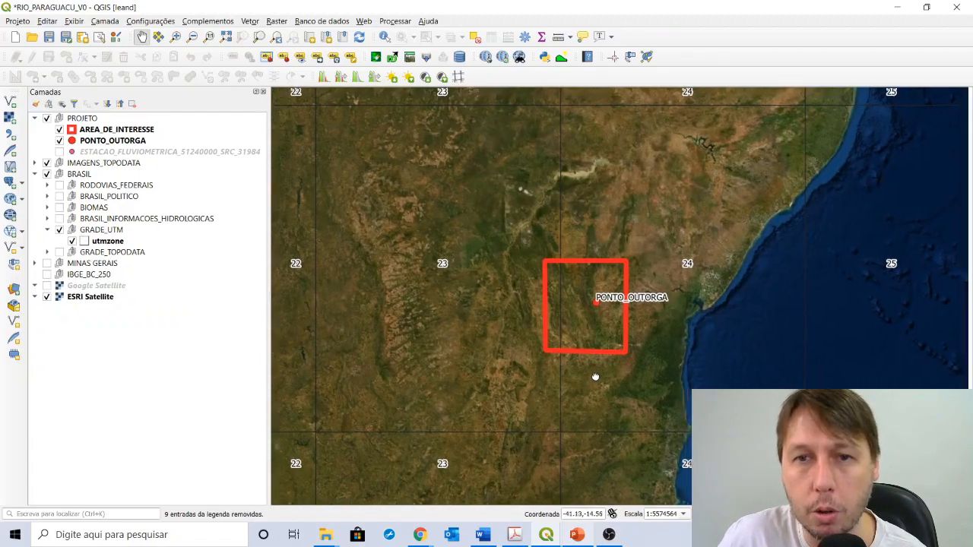
pyautogui.moveTo(595, 377); pyautogui.dragTo(554, 403)
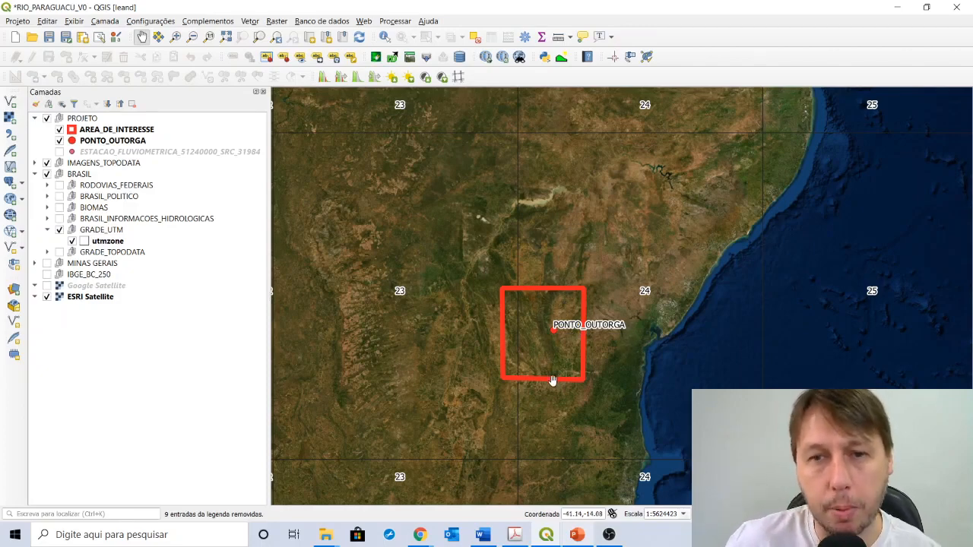
pyautogui.moveTo(646, 339); pyautogui.dragTo(606, 338)
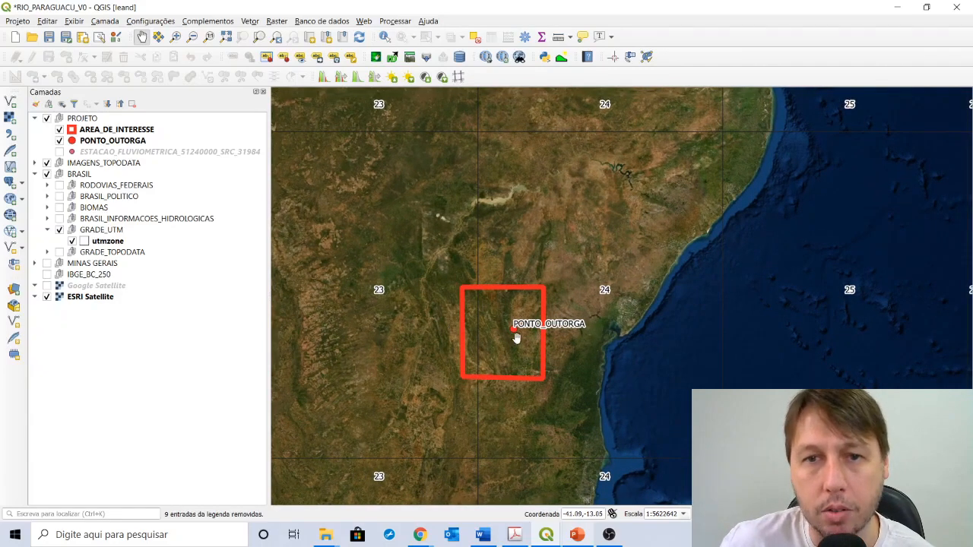
pyautogui.moveTo(516, 338); pyautogui.dragTo(486, 287)
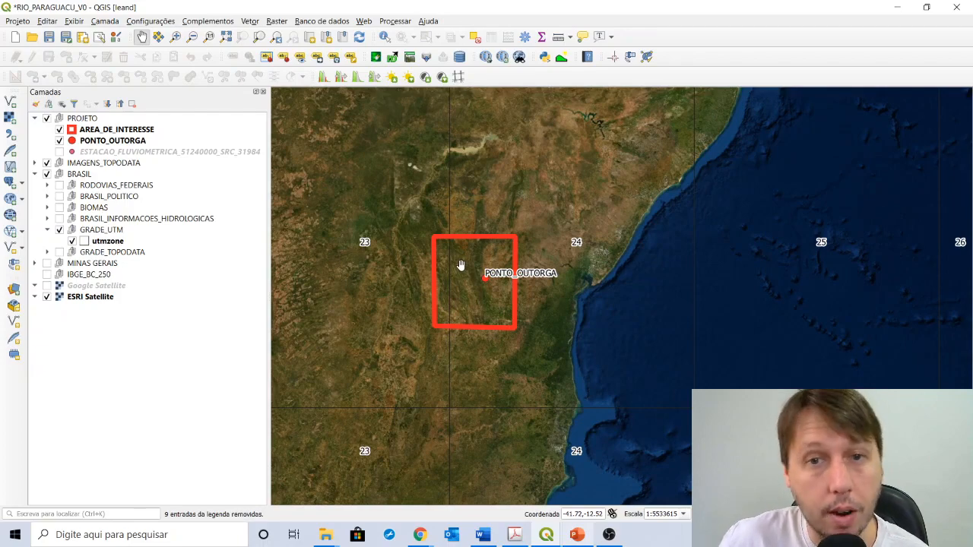
pyautogui.scroll(1, 435, 259)
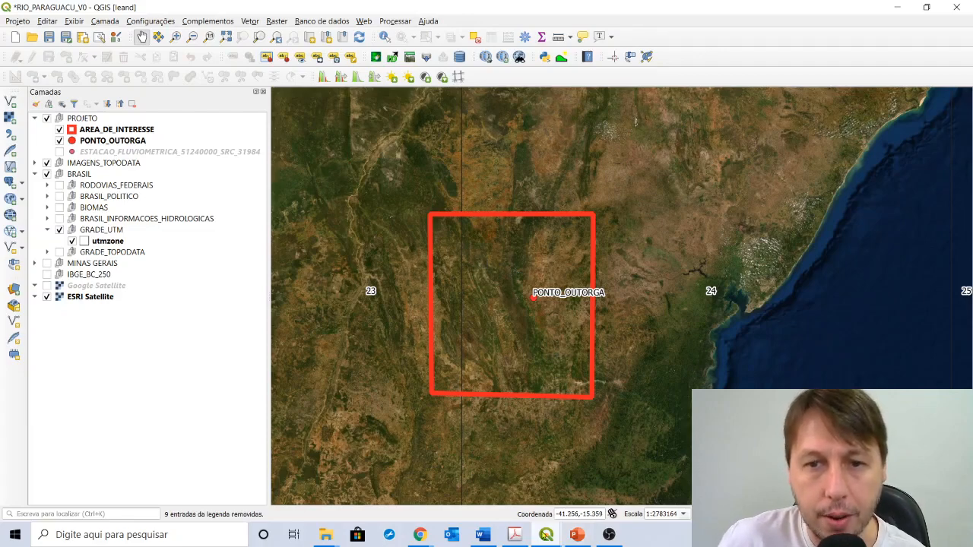
# Step: Switch to the RIO_PARAGUACU_V1 project window and examine the drainage area's position relative to the UTM zone boundary
pyautogui.click(546, 534)
pyautogui.click(497, 497)
pyautogui.scroll(-3, 494, 320)
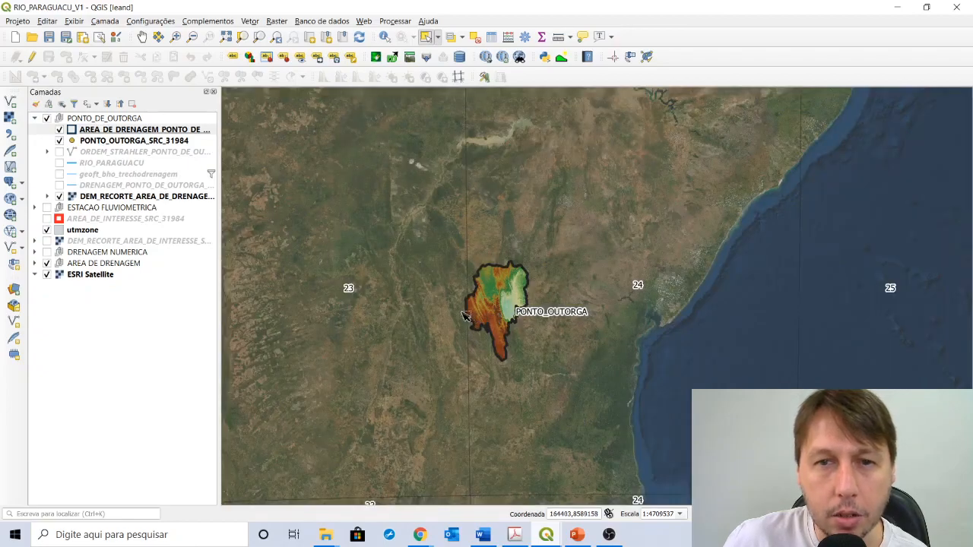
pyautogui.scroll(1, 470, 316)
pyautogui.scroll(1, 447, 286)
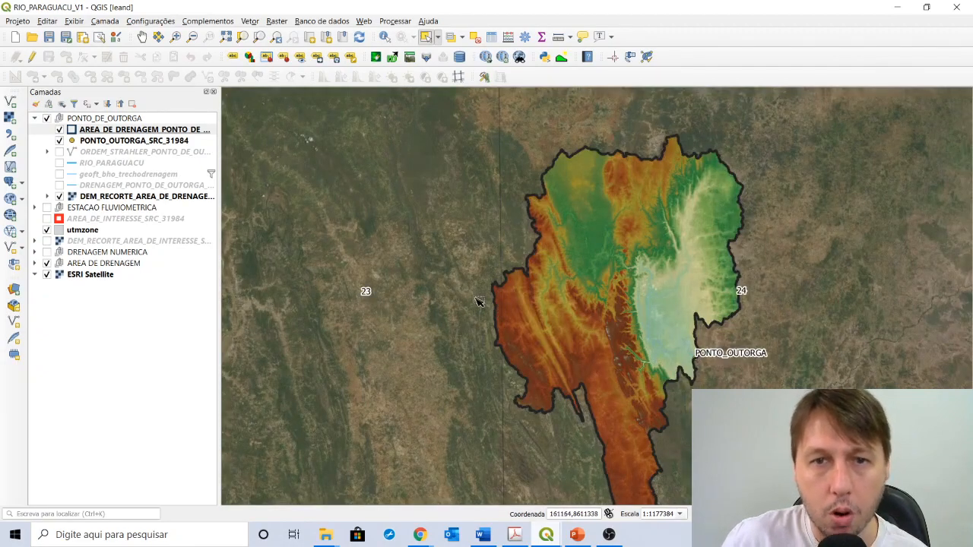
# Step: Examine the drainage area against UTM zones 23 and 24, and compare it with the area of interest in the RIO_PARAGUACU_V0 project window
pyautogui.scroll(-1, 479, 300)
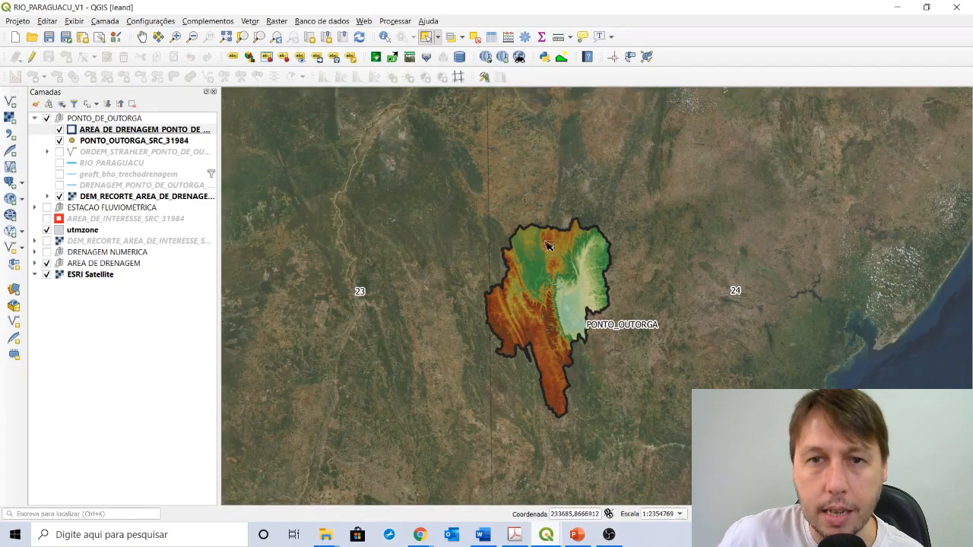
pyautogui.scroll(-1, 512, 298)
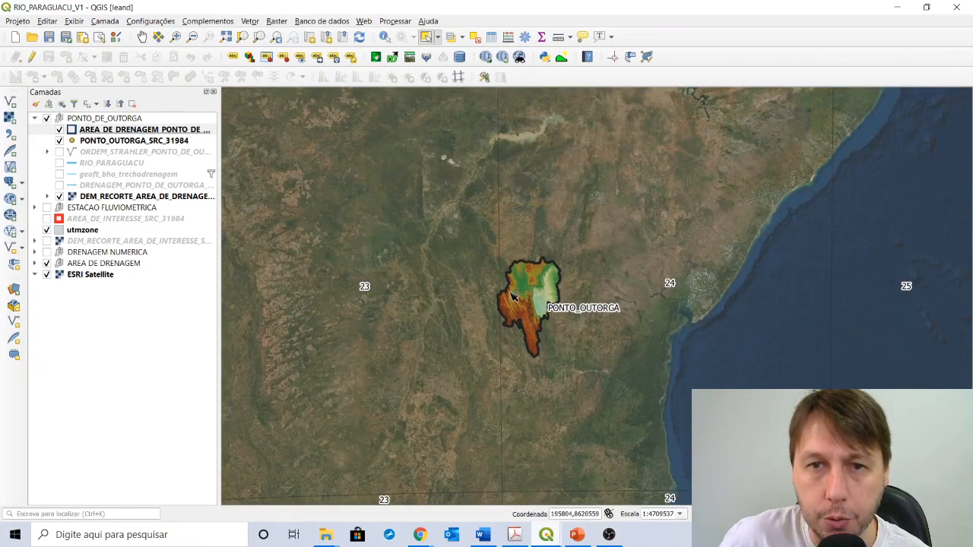
pyautogui.scroll(1, 523, 300)
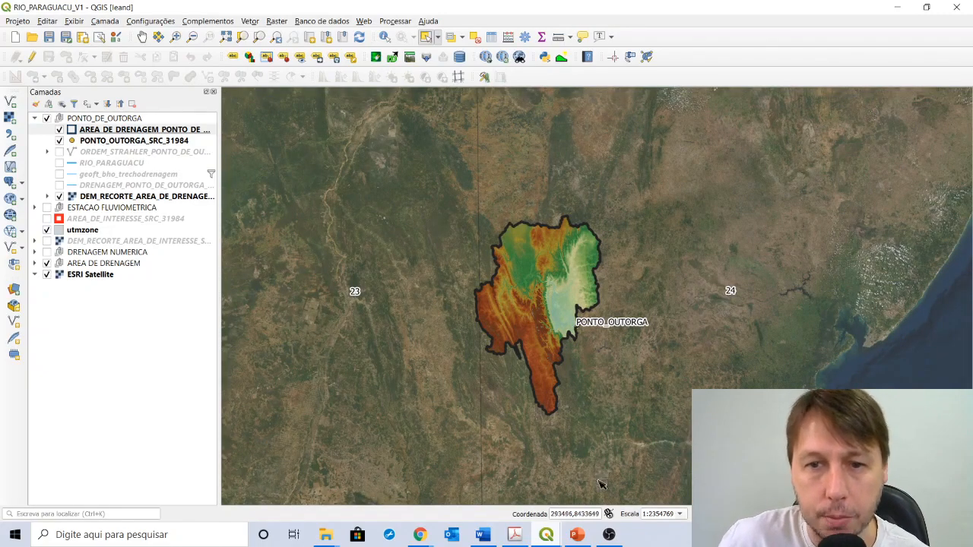
pyautogui.moveTo(539, 536)
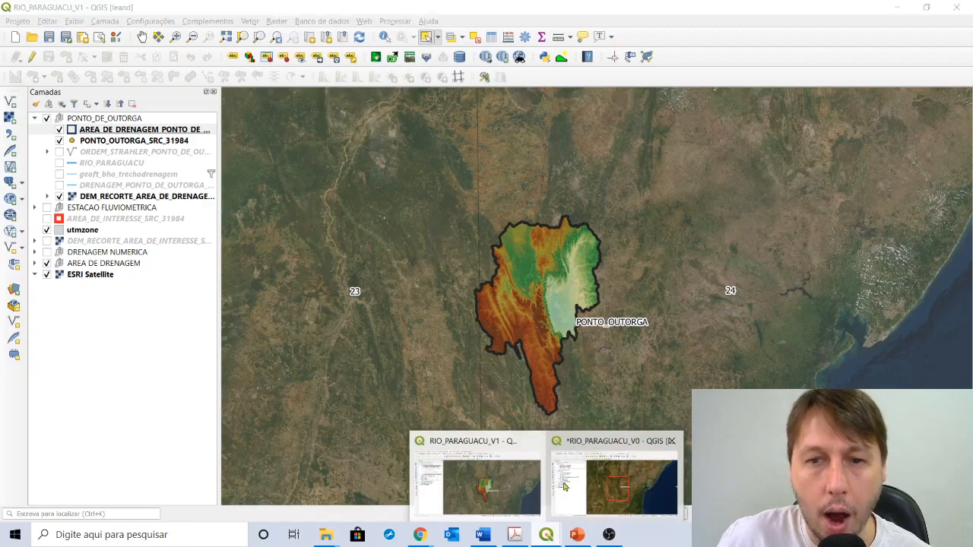
pyautogui.click(599, 485)
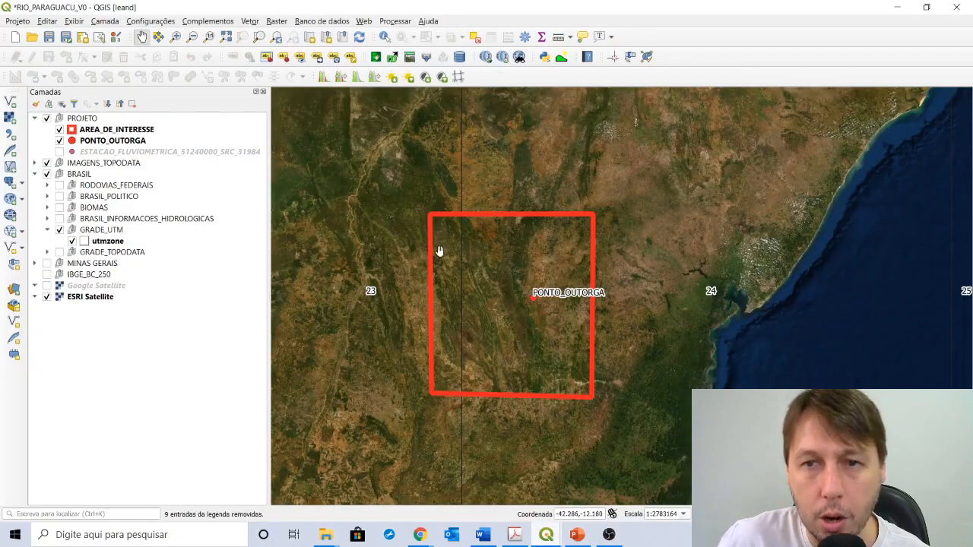
pyautogui.scroll(-1, 658, 314)
pyautogui.scroll(1, 652, 312)
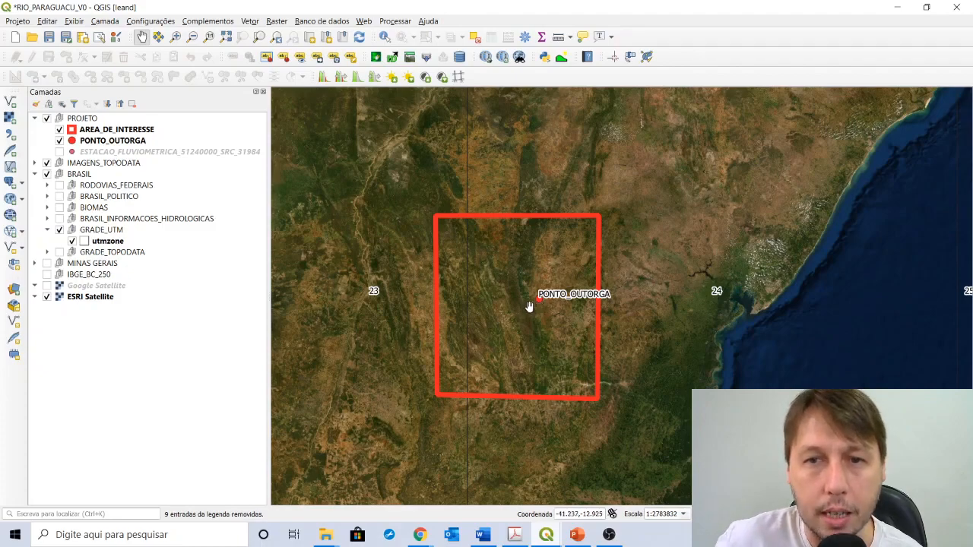
# Step: Return to the RIO_PARAGUACU_V1 project window and examine the drainage area's western edge along the boundary between UTM zones 23 and 24
pyautogui.moveTo(547, 536)
pyautogui.click(487, 487)
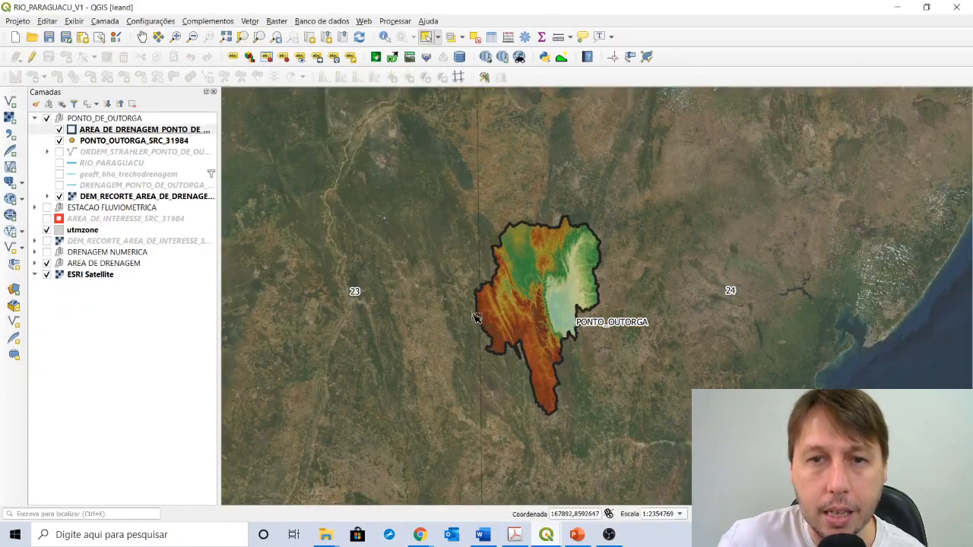
pyautogui.scroll(2, 475, 317)
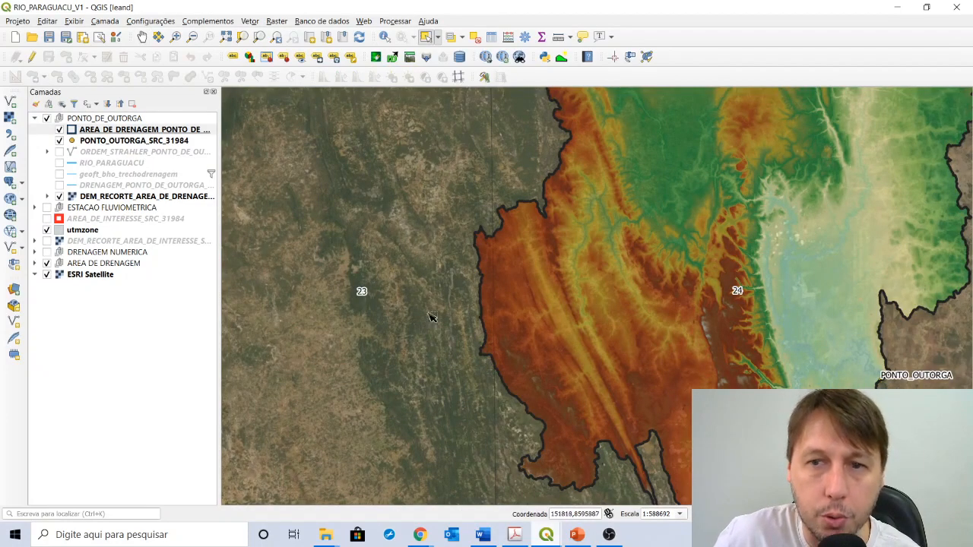
pyautogui.scroll(-1, 559, 278)
pyautogui.scroll(-1, 484, 274)
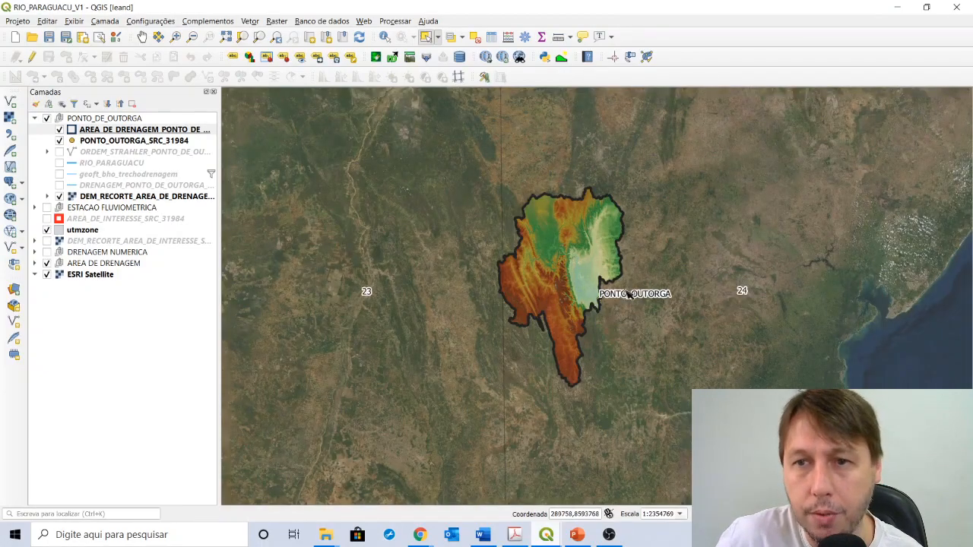
# Step: Switch back to the RIO_PARAGUACU_V0 project window and examine the area of interest and PONTO_OUTORGA within the surrounding UTM zones
pyautogui.click(580, 536)
pyautogui.click(547, 535)
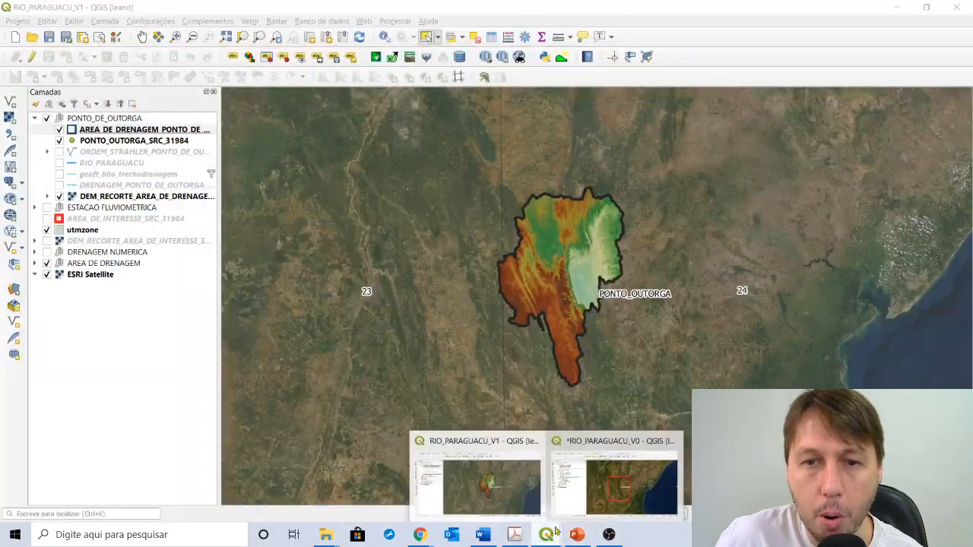
pyautogui.click(608, 490)
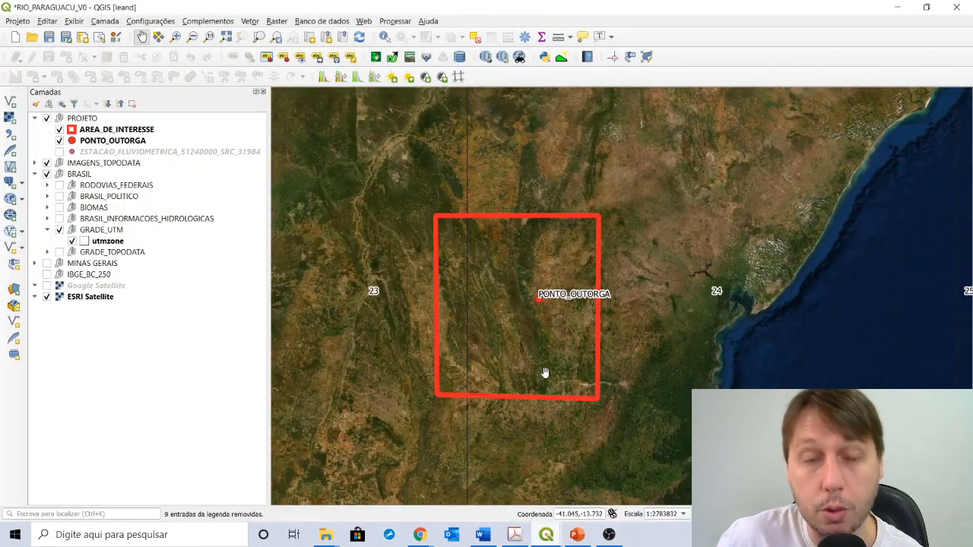
pyautogui.moveTo(543, 363); pyautogui.dragTo(526, 339)
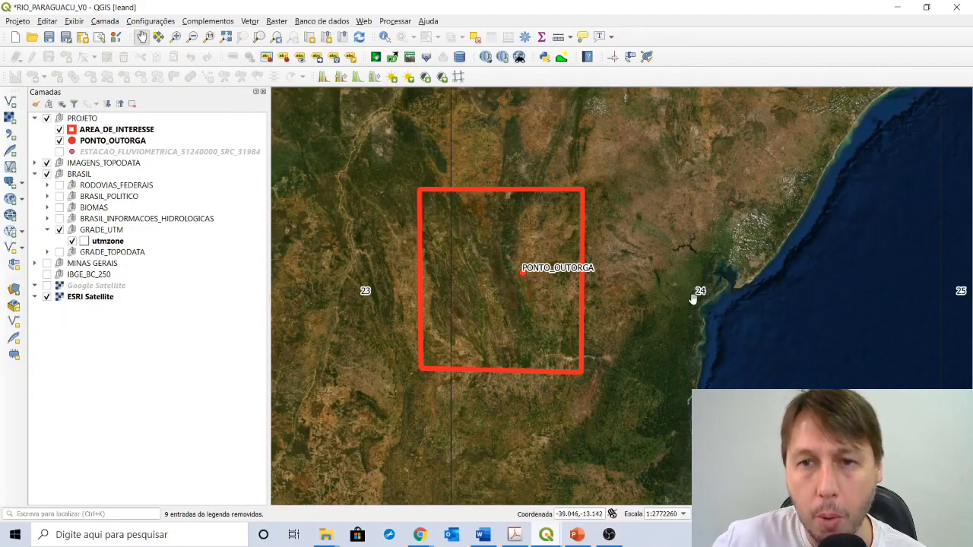
pyautogui.scroll(-1, 650, 319)
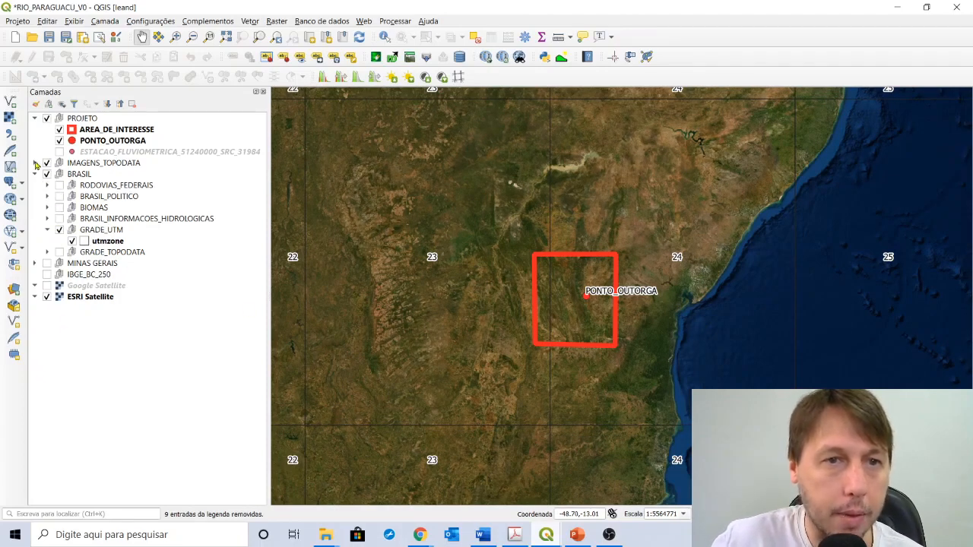
# Step: Expand the IMAGENS_TOPODATA group and display the Mesclado raster around the area of interest
pyautogui.click(35, 163)
pyautogui.click(59, 174)
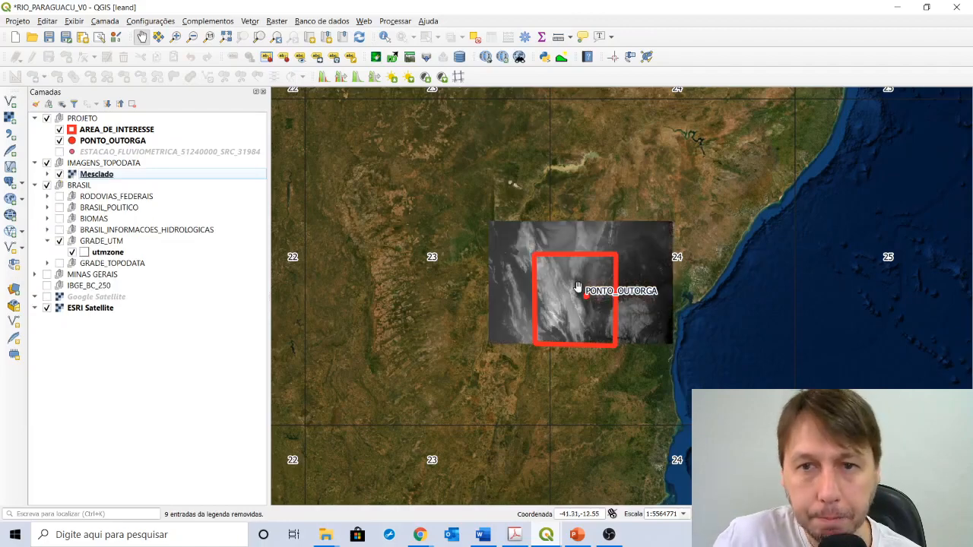
pyautogui.scroll(2, 578, 287)
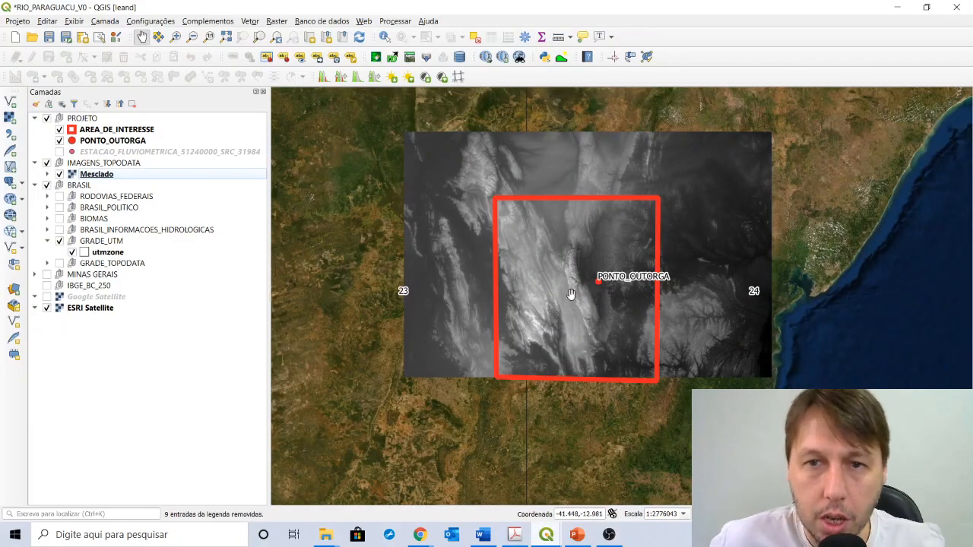
# Step: Set up a raster clip by mask layer with Mesclado as the input and AREA_DE_INTERESSE as the mask
pyautogui.click(276, 22)
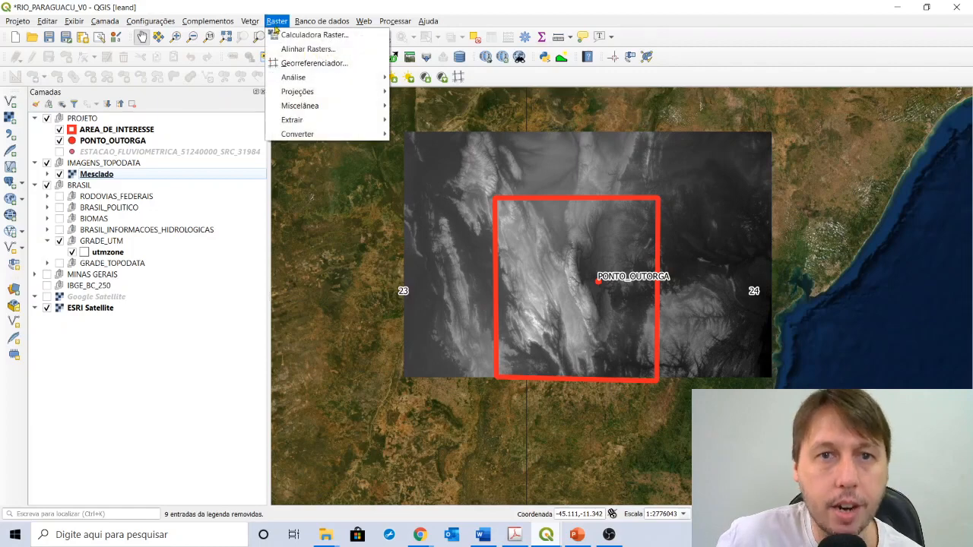
pyautogui.moveTo(293, 120)
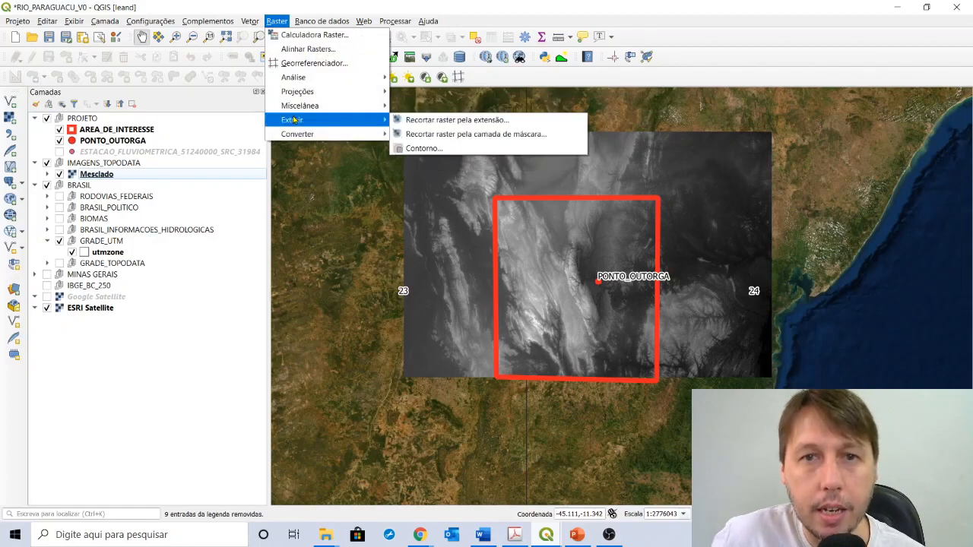
pyautogui.click(545, 135)
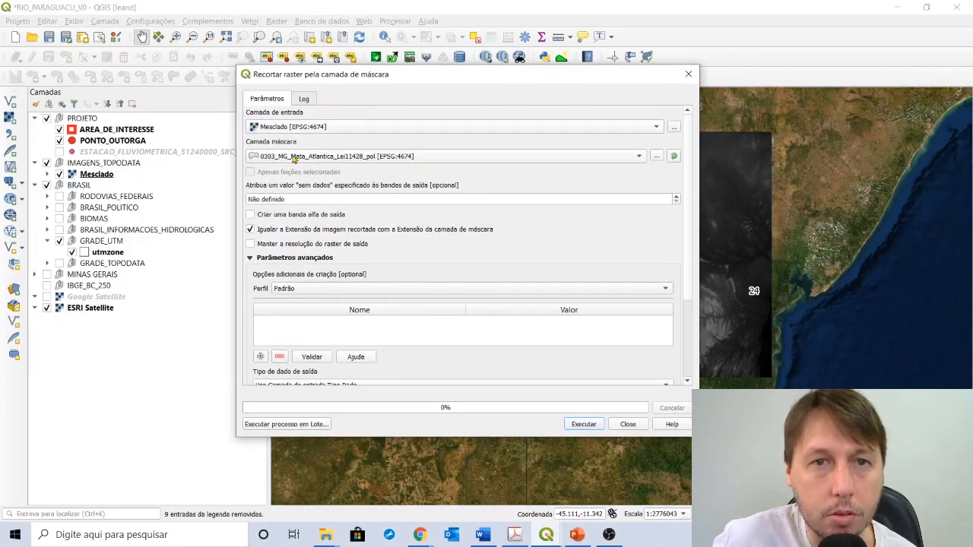
pyautogui.click(283, 160)
pyautogui.click(285, 161)
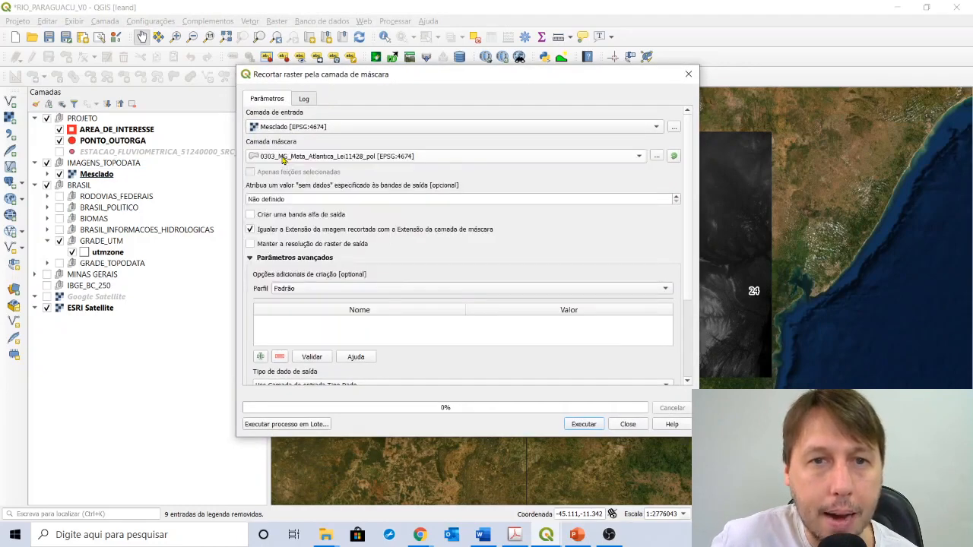
pyautogui.click(505, 160)
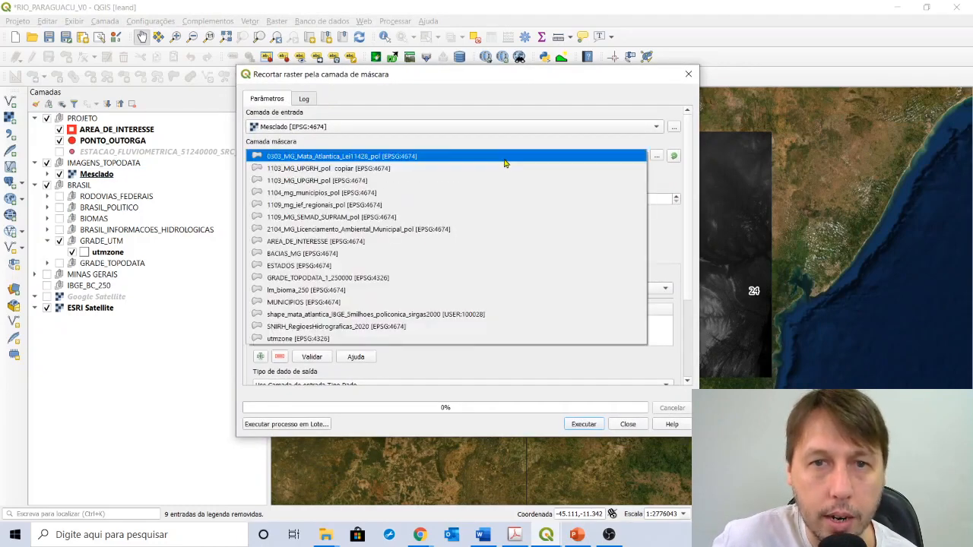
pyautogui.click(359, 241)
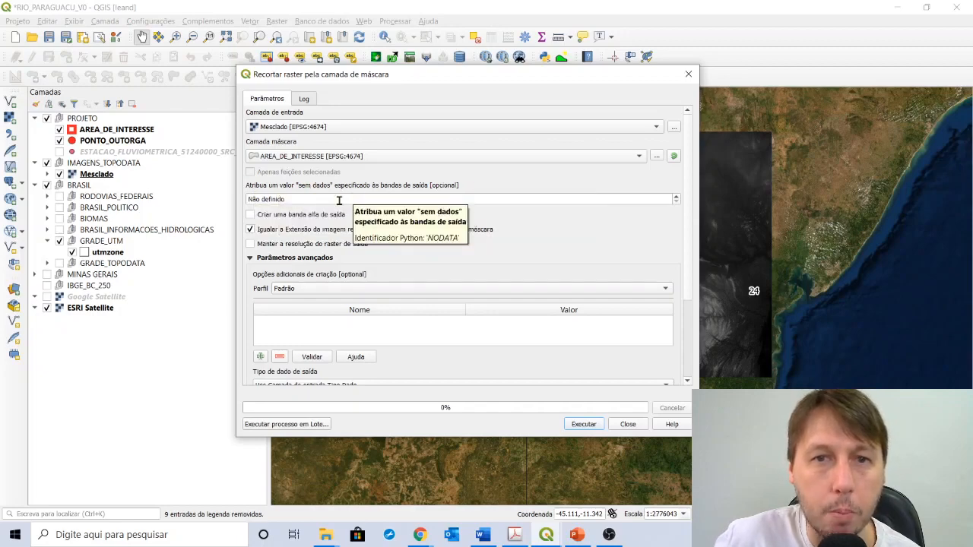
# Step: Set the clip's nodata value to 0 and its output data type to Int16
pyautogui.click(339, 200)
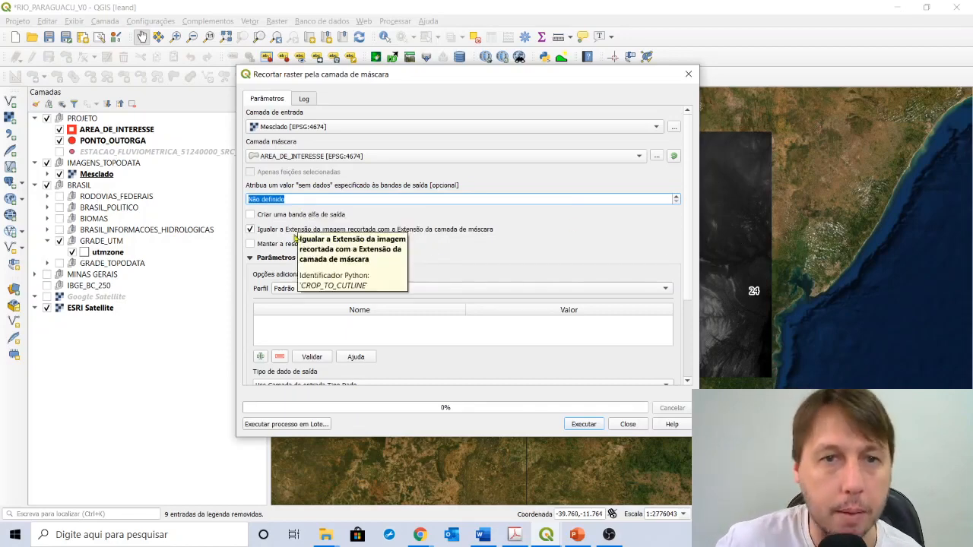
pyautogui.write('0')
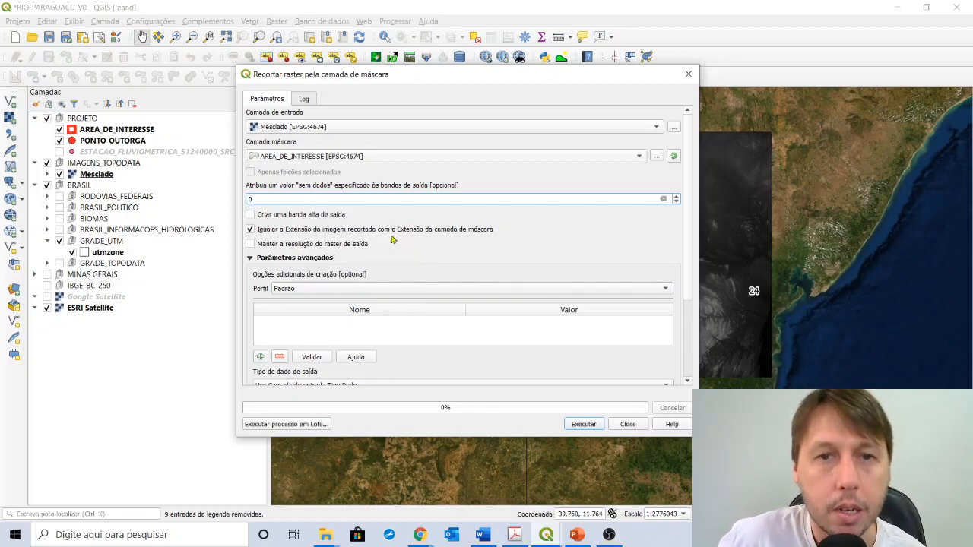
pyautogui.click(431, 262)
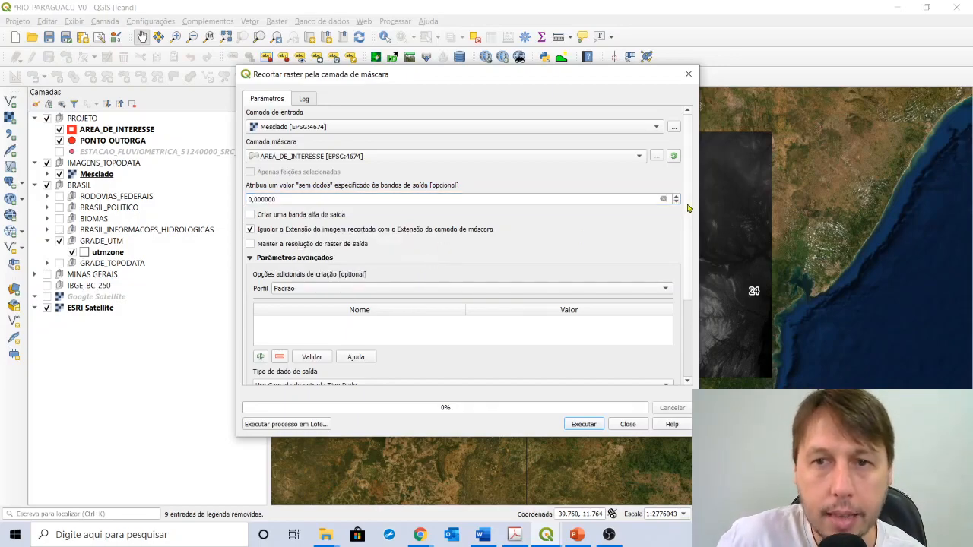
pyautogui.moveTo(688, 211); pyautogui.dragTo(692, 295)
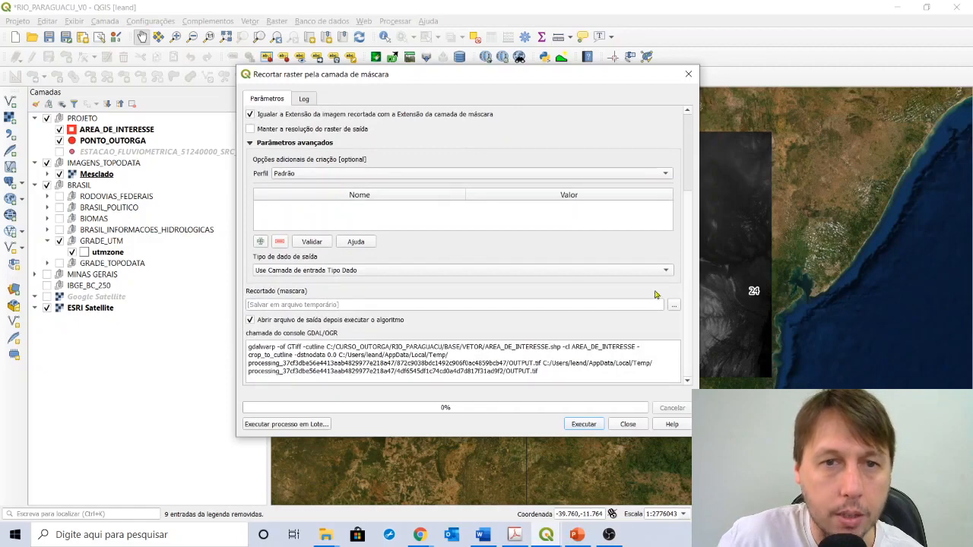
pyautogui.click(378, 271)
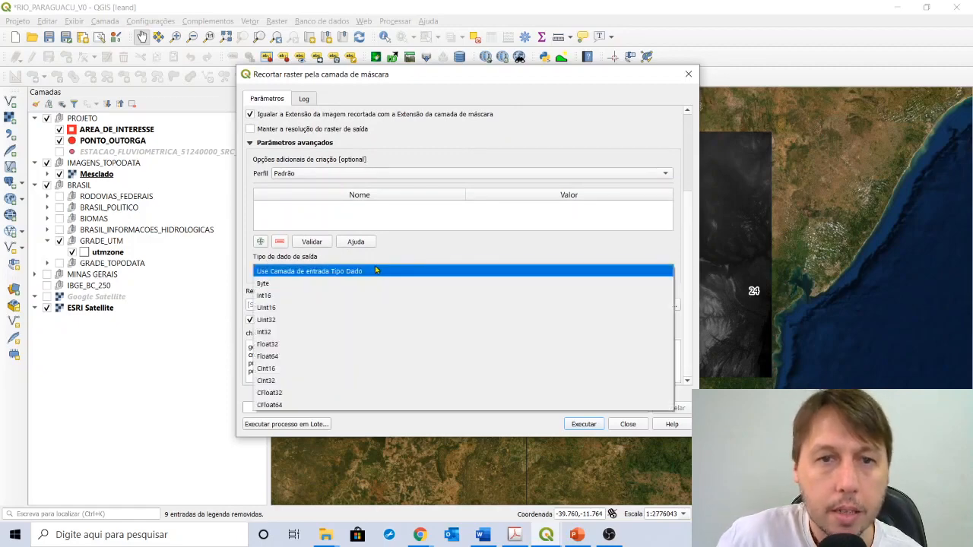
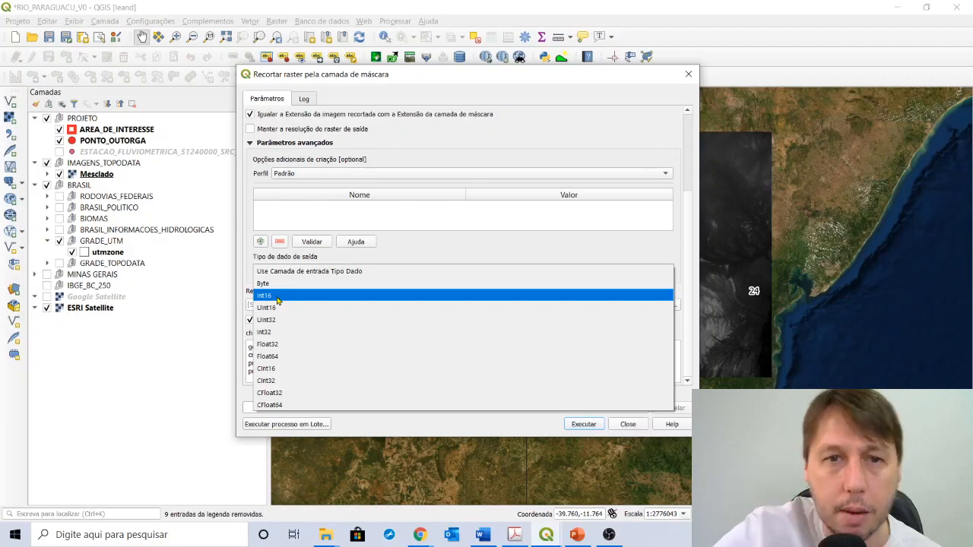
pyautogui.click(278, 301)
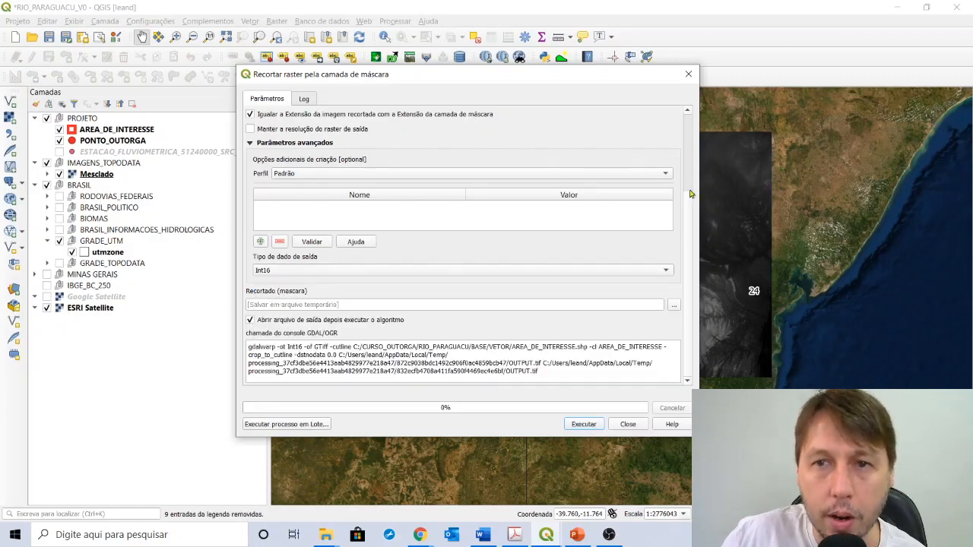
# Step: Review the parameters and run the clip to a temporary file, and expand the Mesclado layer's legend and hide that layer
pyautogui.scroll(3, 688, 212)
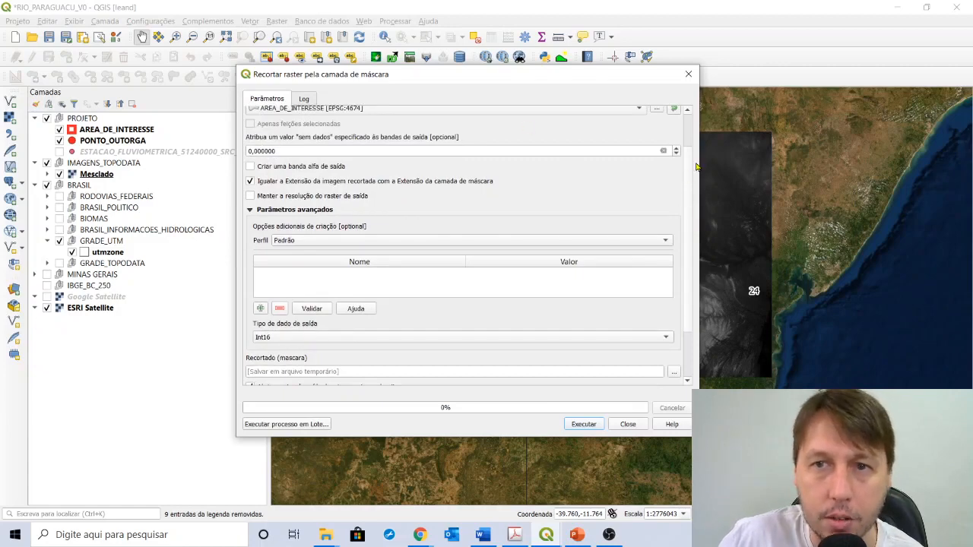
pyautogui.scroll(-3, 693, 168)
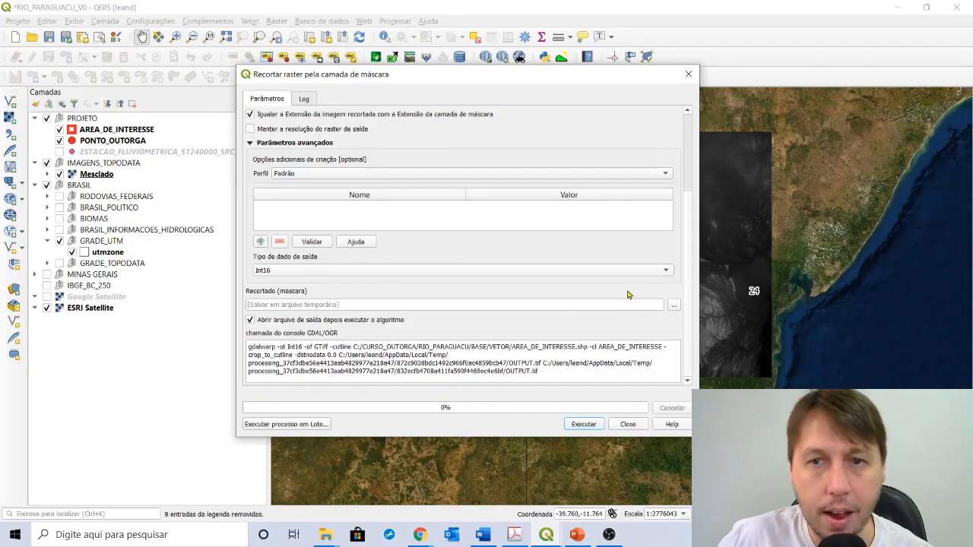
pyautogui.moveTo(689, 263); pyautogui.dragTo(695, 295)
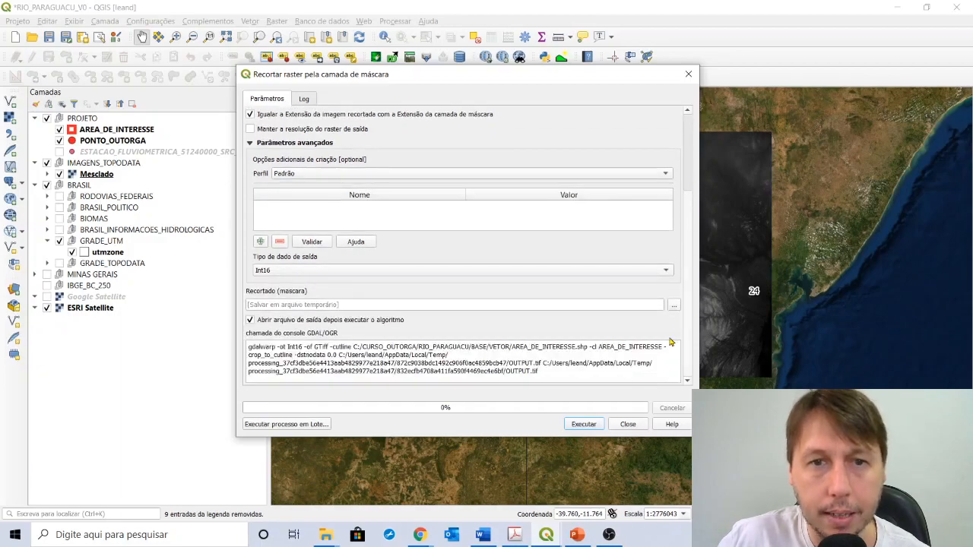
pyautogui.click(583, 424)
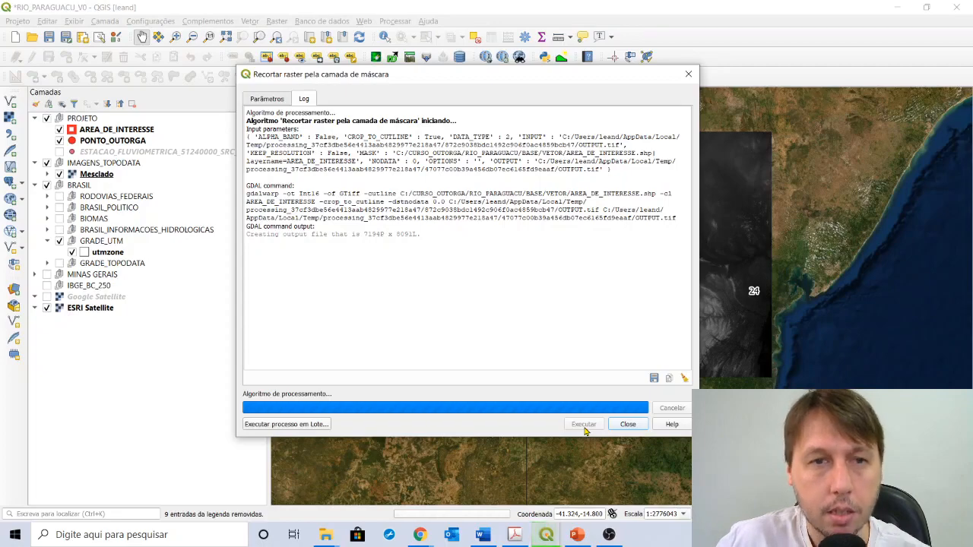
pyautogui.click(627, 424)
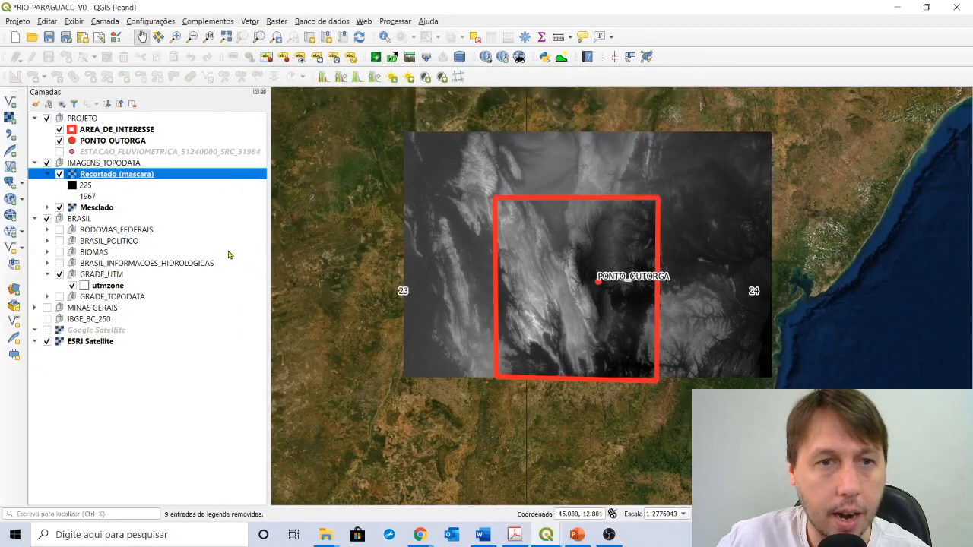
pyautogui.click(47, 208)
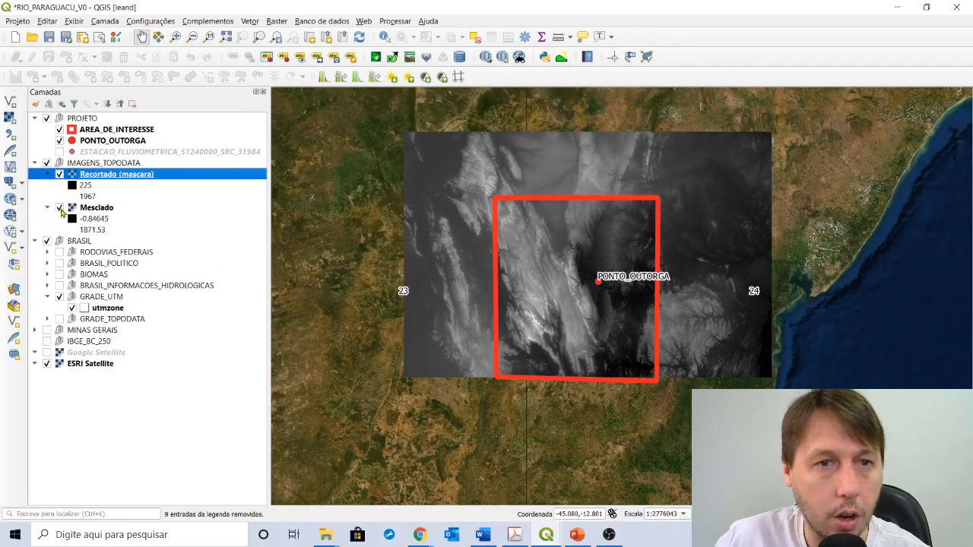
pyautogui.click(60, 208)
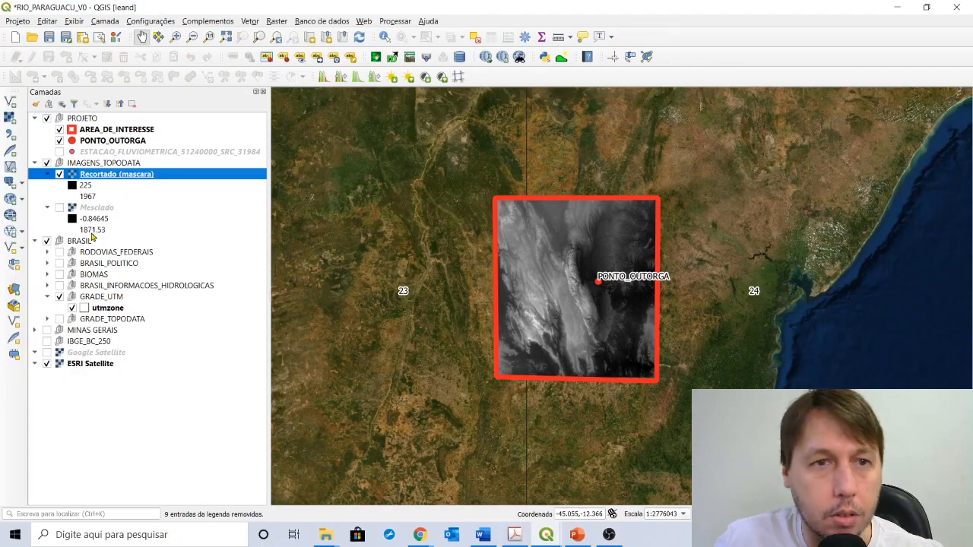
# Step: Open the Mesclado layer's symbology properties and review the available render types, keeping Banda simples cinza
pyautogui.click(47, 208)
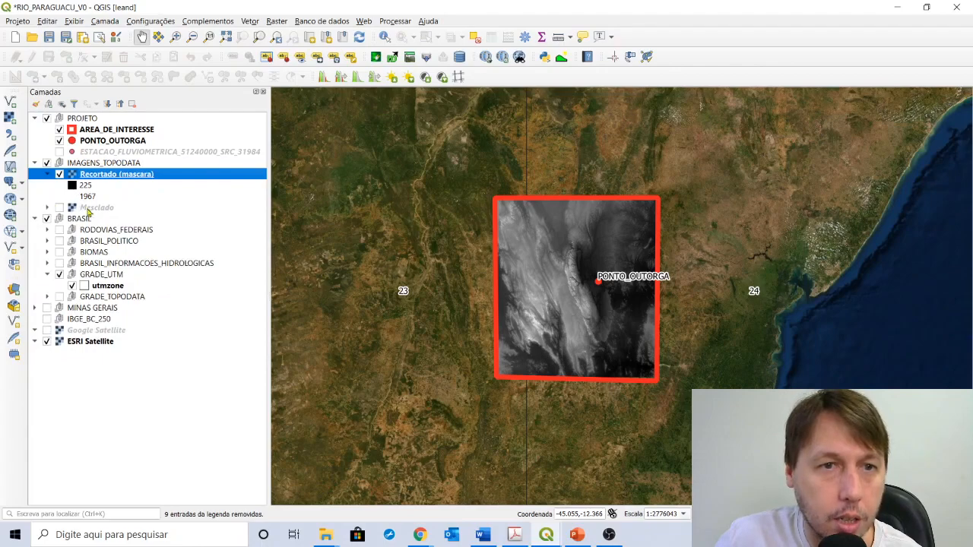
pyautogui.click(47, 208)
pyautogui.click(83, 211)
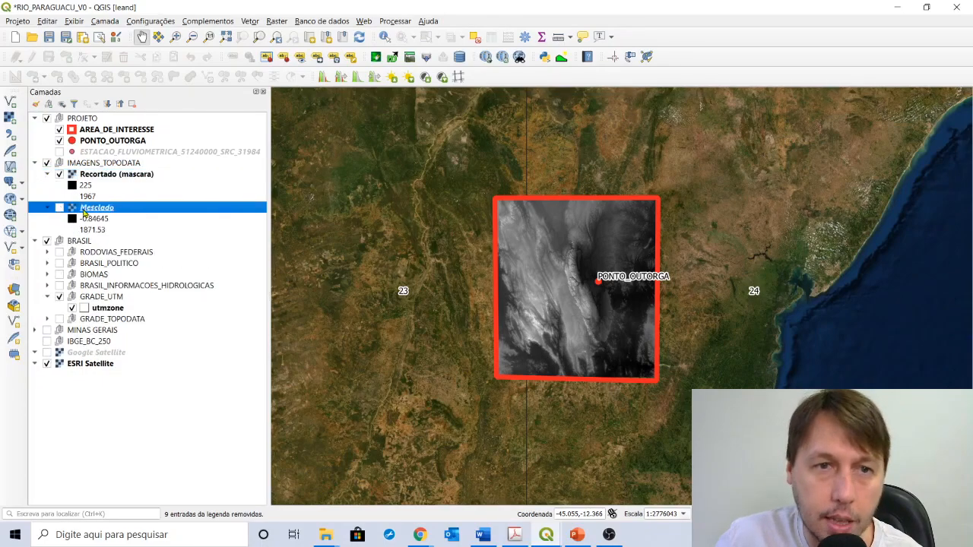
pyautogui.rightClick(84, 210)
pyautogui.click(124, 434)
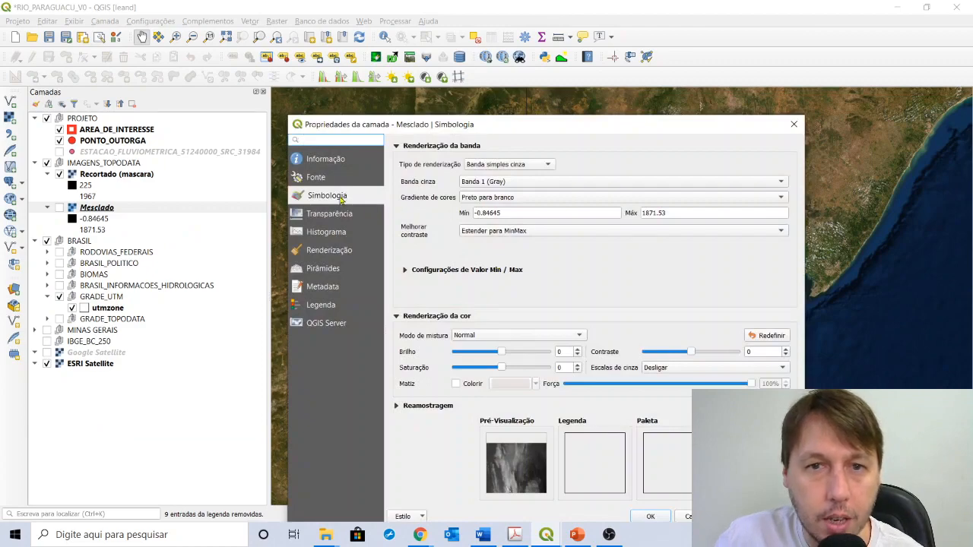
pyautogui.click(508, 165)
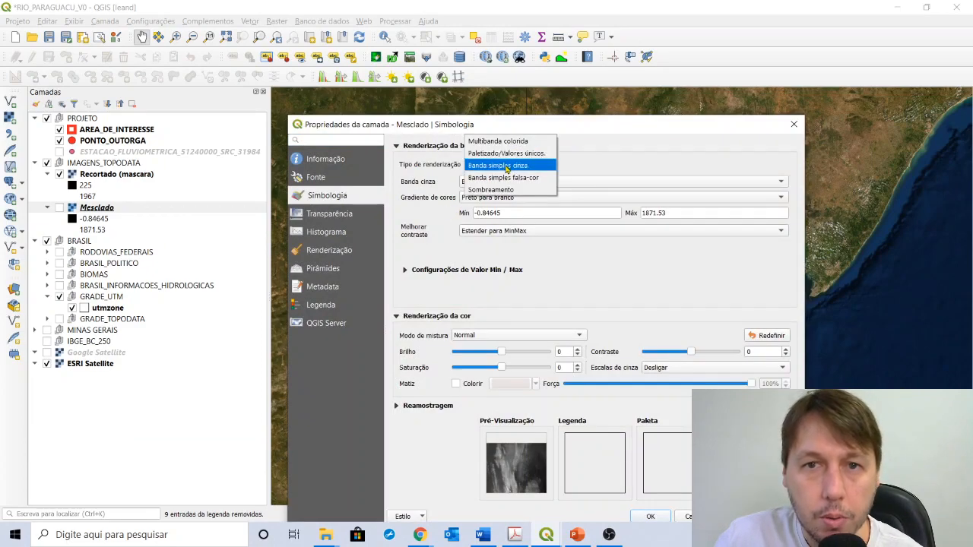
pyautogui.click(624, 162)
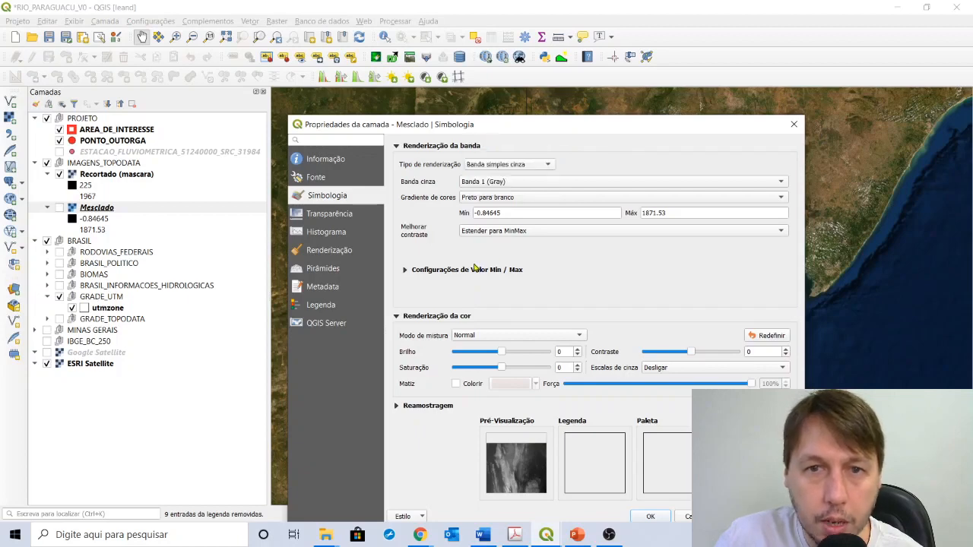
# Step: Set the accuracy of Mesclado's min/max statistics to Real (mais lento), apply it, and collapse the layer's legend
pyautogui.click(406, 272)
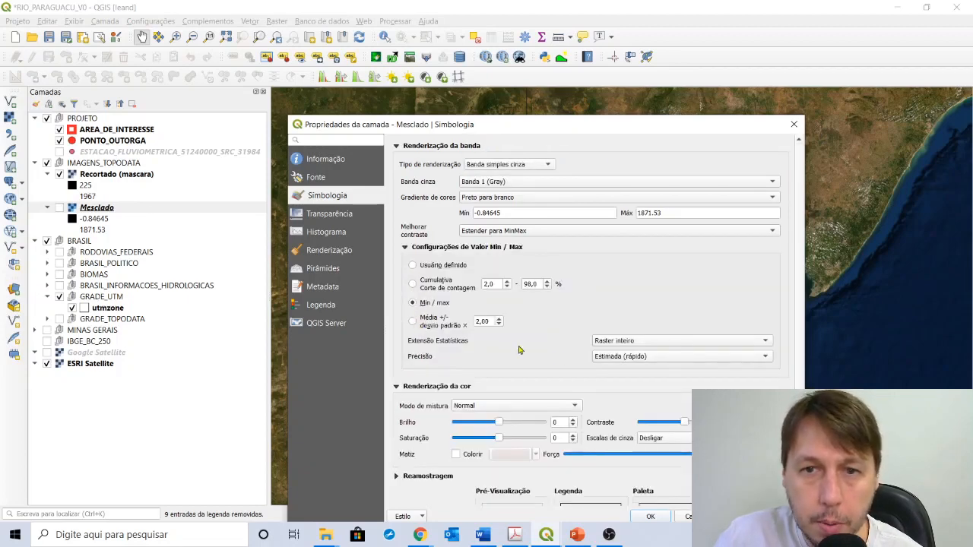
pyautogui.click(626, 362)
pyautogui.click(622, 369)
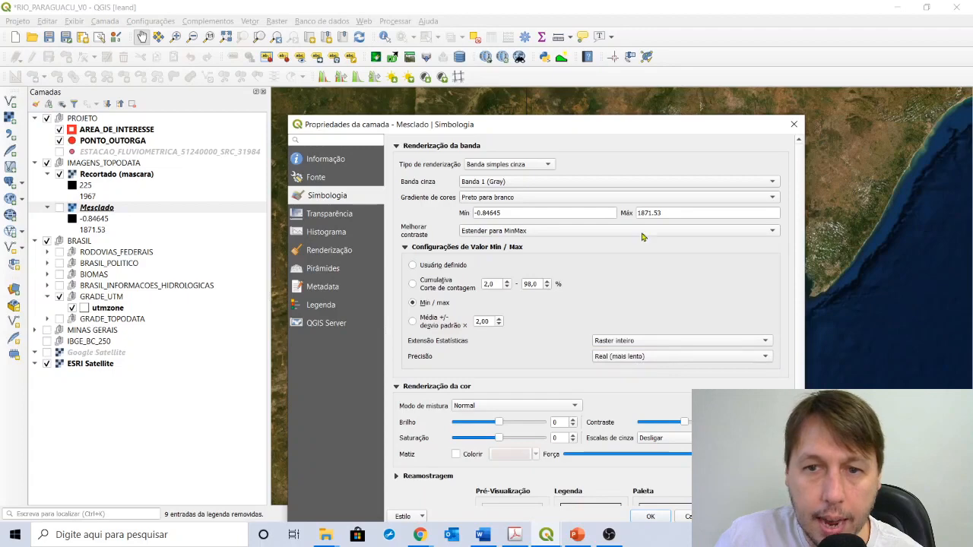
pyautogui.moveTo(628, 126); pyautogui.dragTo(623, 83)
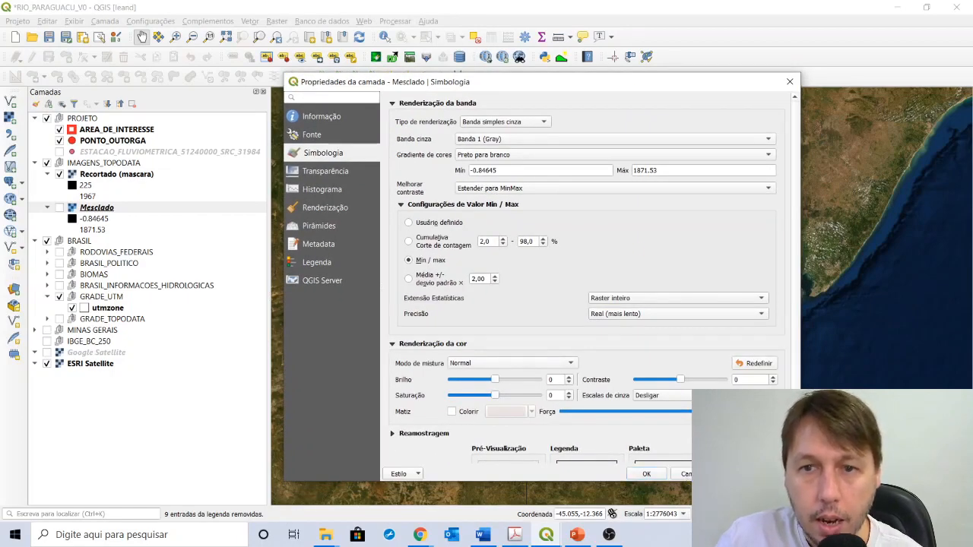
pyautogui.click(648, 474)
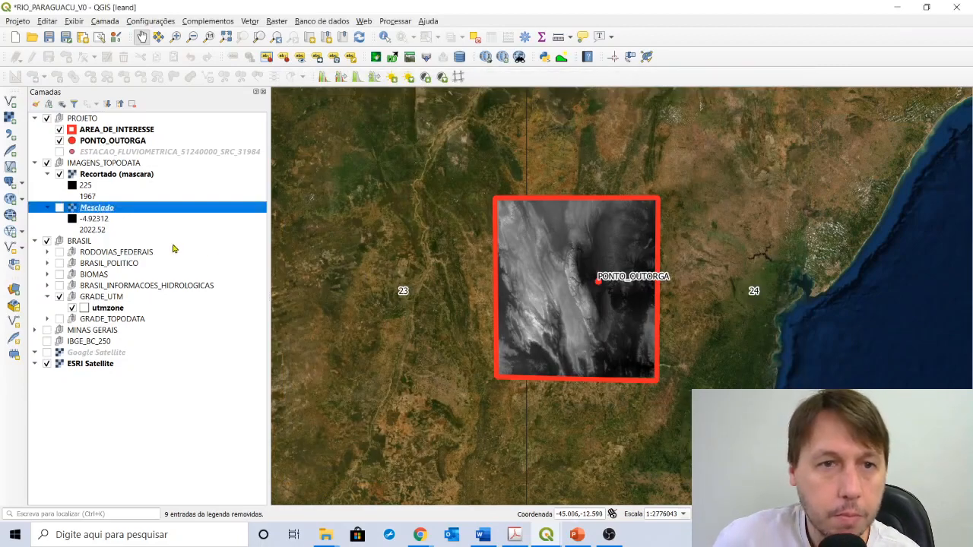
pyautogui.click(48, 209)
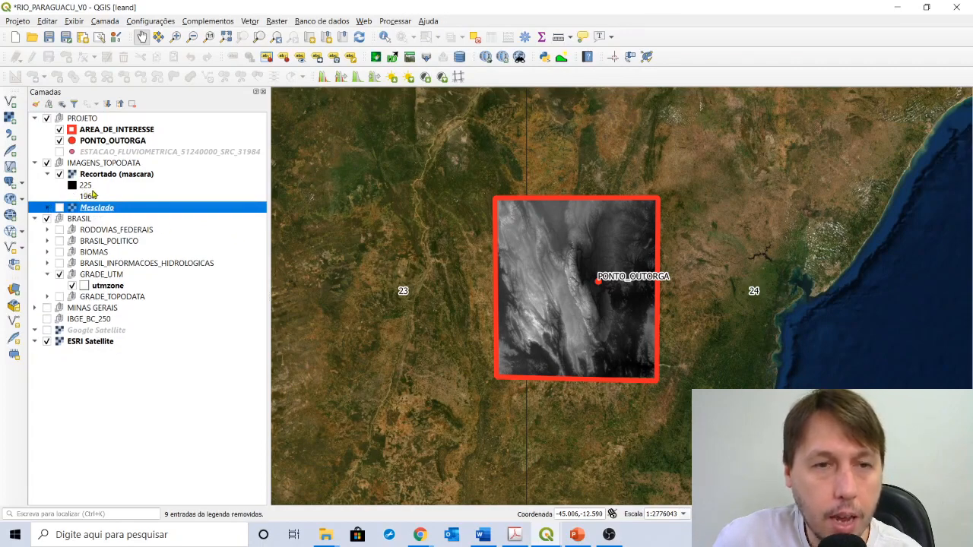
# Step: Set the accuracy of the min/max statistics for the Recortado (mascara) layer to Real (mais lento) and apply it
pyautogui.rightClick(96, 179)
pyautogui.click(50, 187)
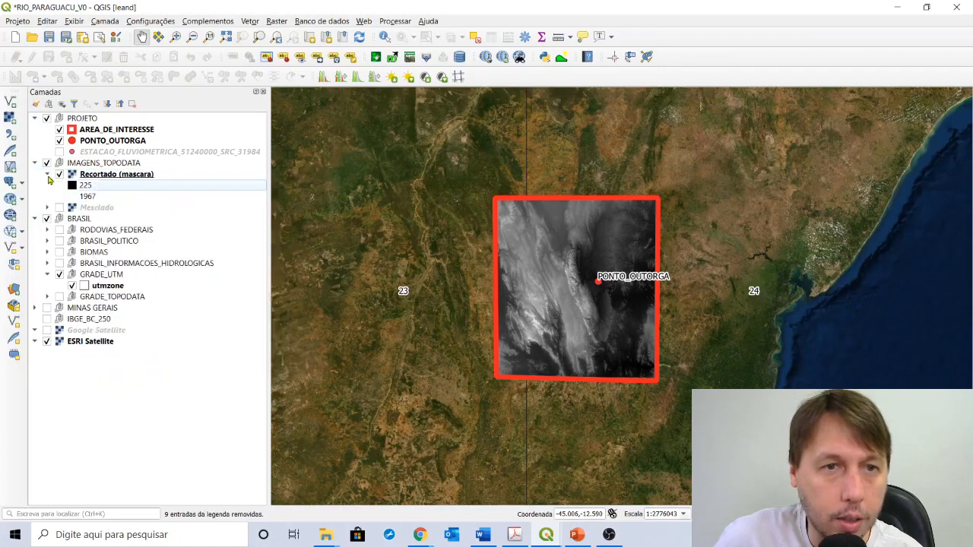
pyautogui.rightClick(94, 175)
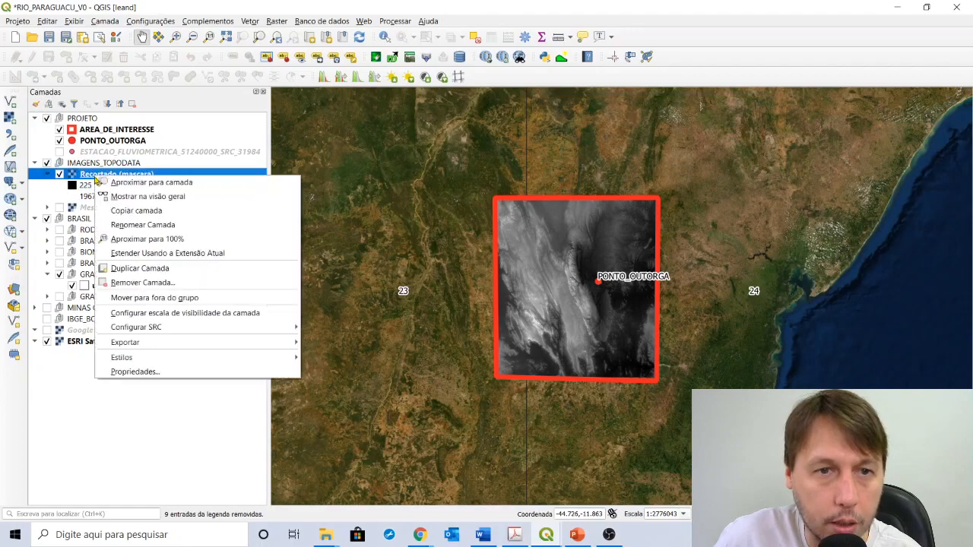
pyautogui.click(139, 373)
pyautogui.moveTo(450, 86); pyautogui.dragTo(422, 70)
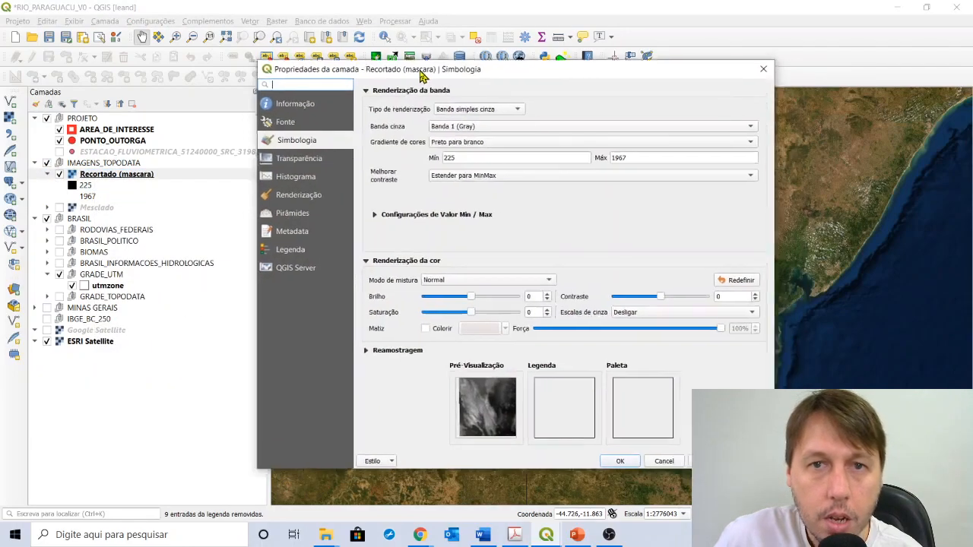
pyautogui.click(369, 211)
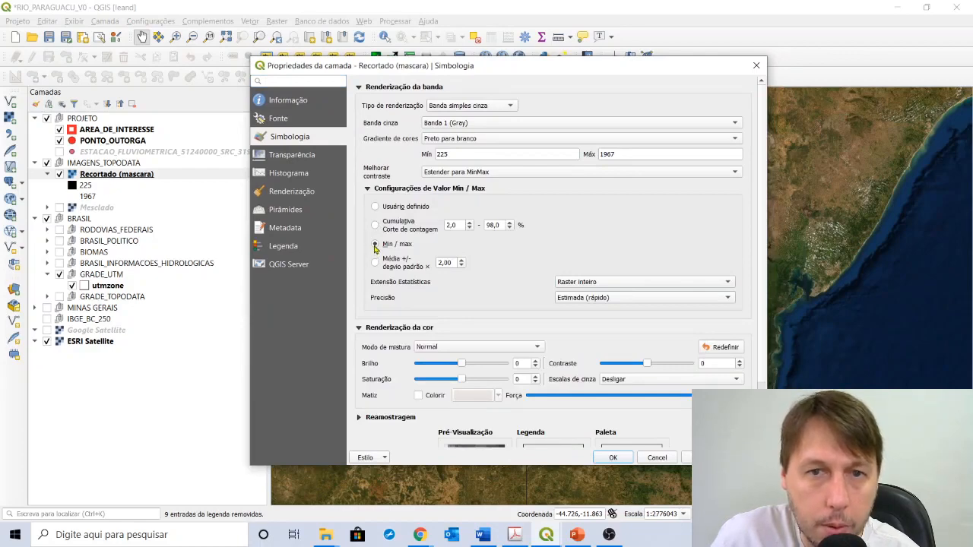
pyautogui.click(585, 298)
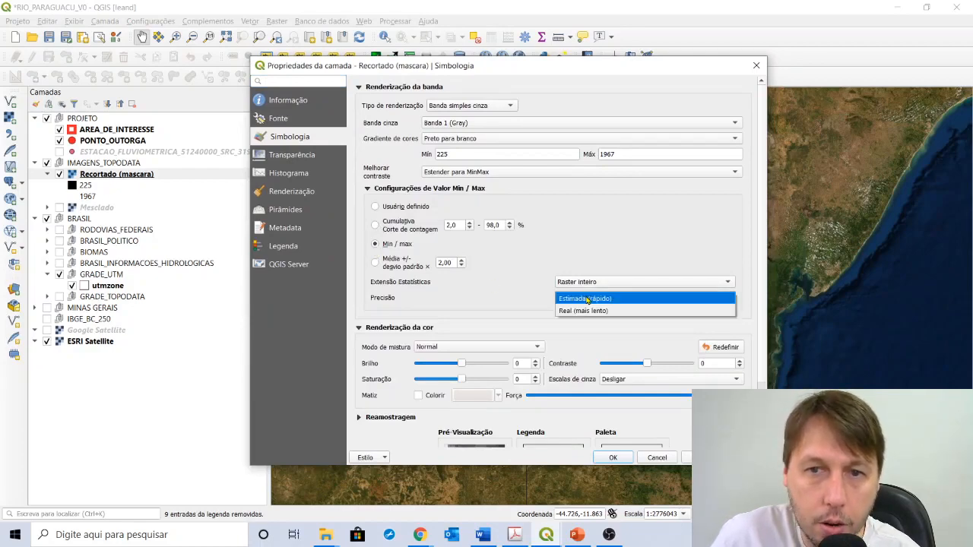
pyautogui.click(639, 312)
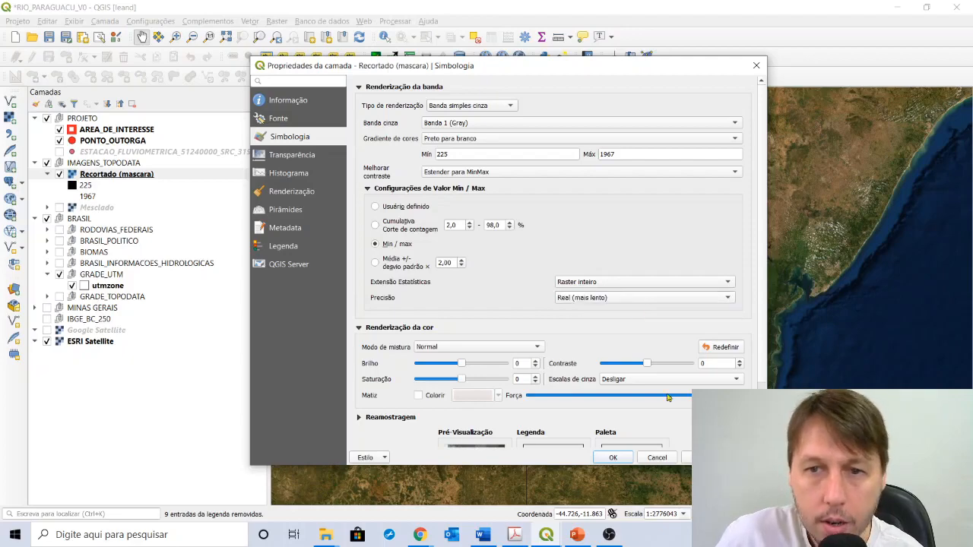
pyautogui.click(614, 457)
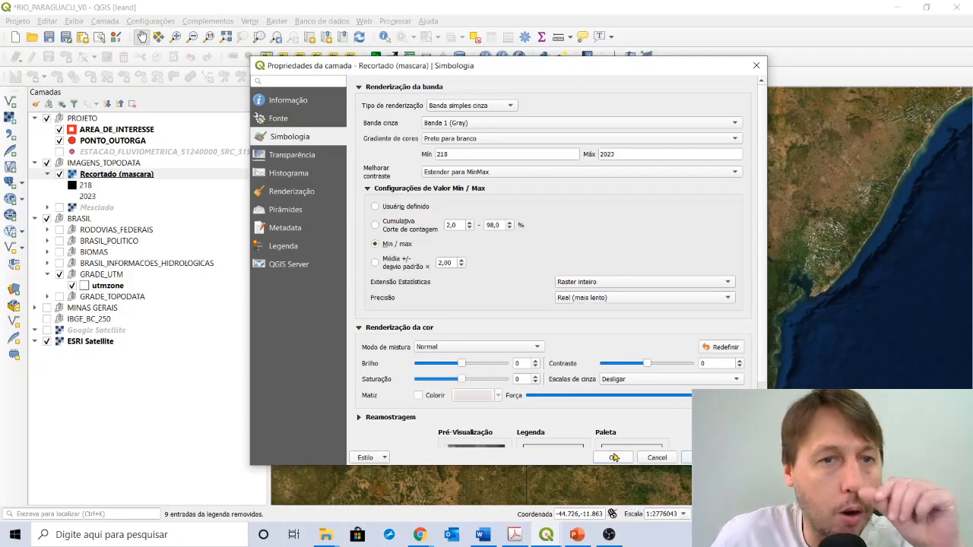
pyautogui.click(615, 457)
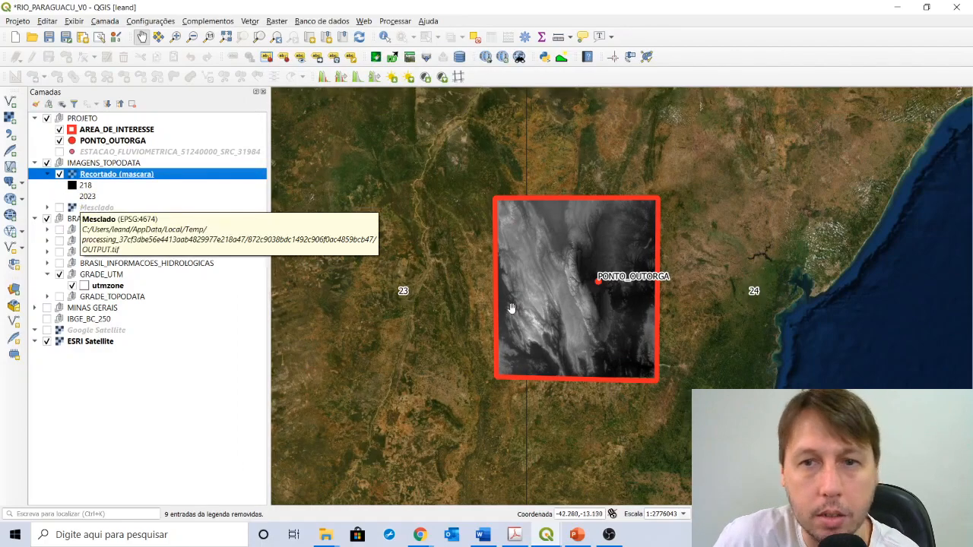
# Step: Inspect the clipped raster within the area of interest up close and collapse the Recortado (mascara) legend
pyautogui.scroll(2, 610, 316)
pyautogui.scroll(-2, 610, 316)
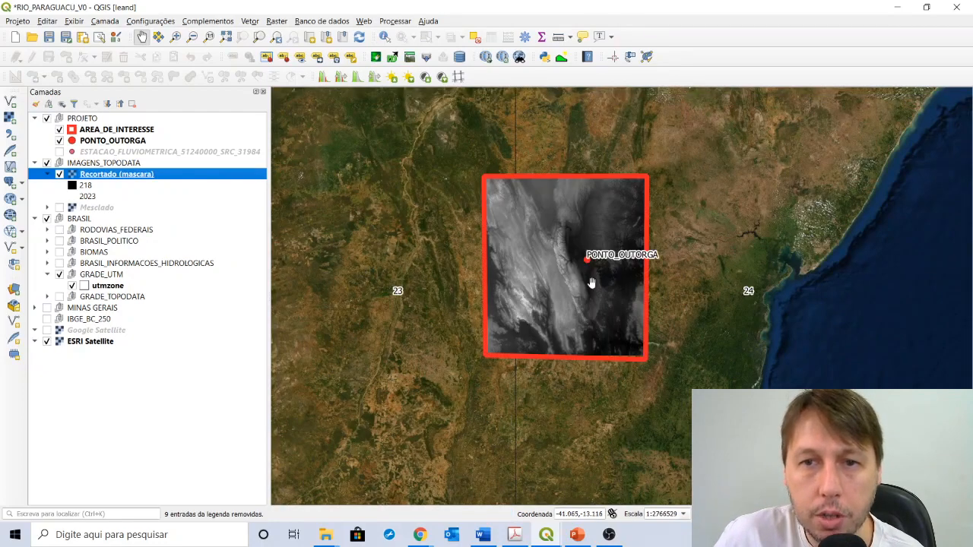
pyautogui.scroll(1, 589, 281)
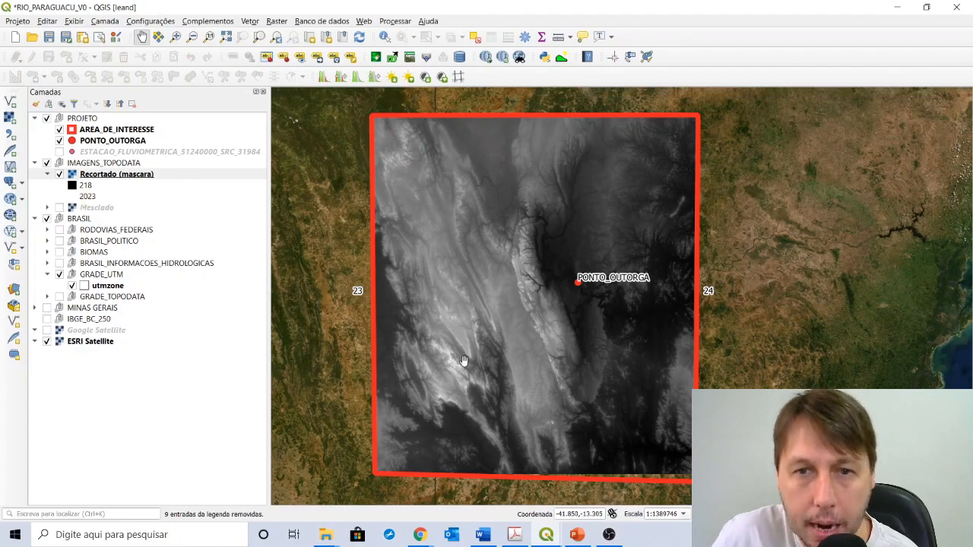
pyautogui.click(48, 175)
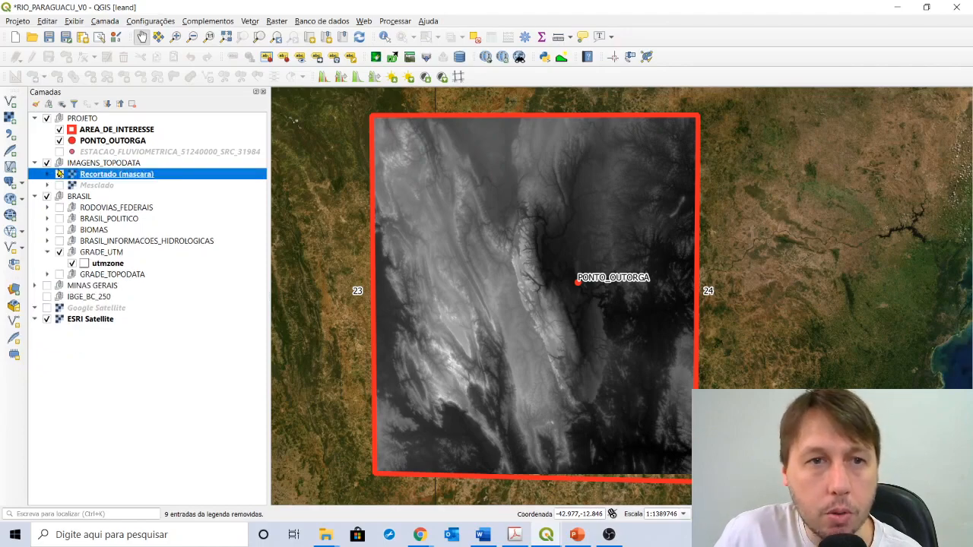
# Step: Set up a raw-data GeoTIFF export of Recortado (mascara) with the CRS EPSG:31984 - SIRGAS 2000 / UTM zone 24S
pyautogui.rightClick(90, 175)
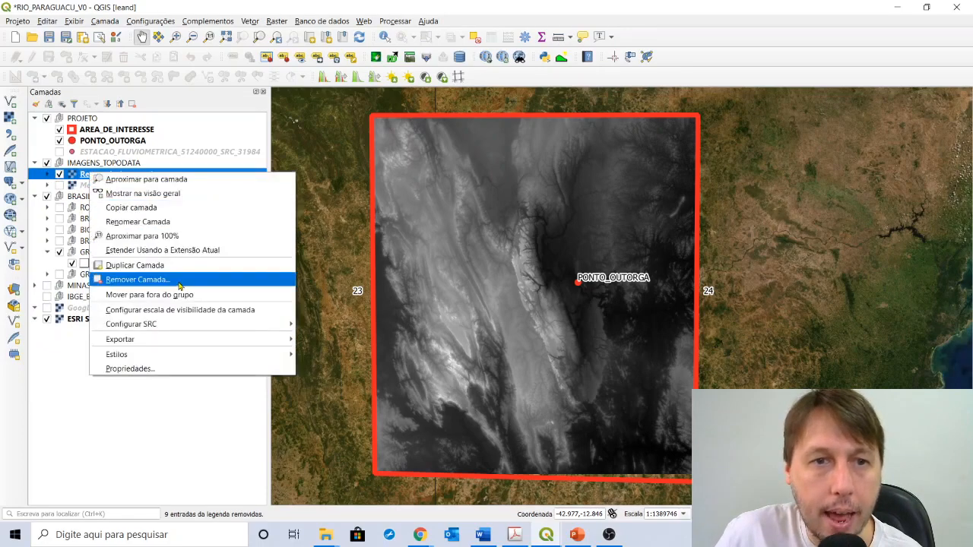
pyautogui.click(81, 172)
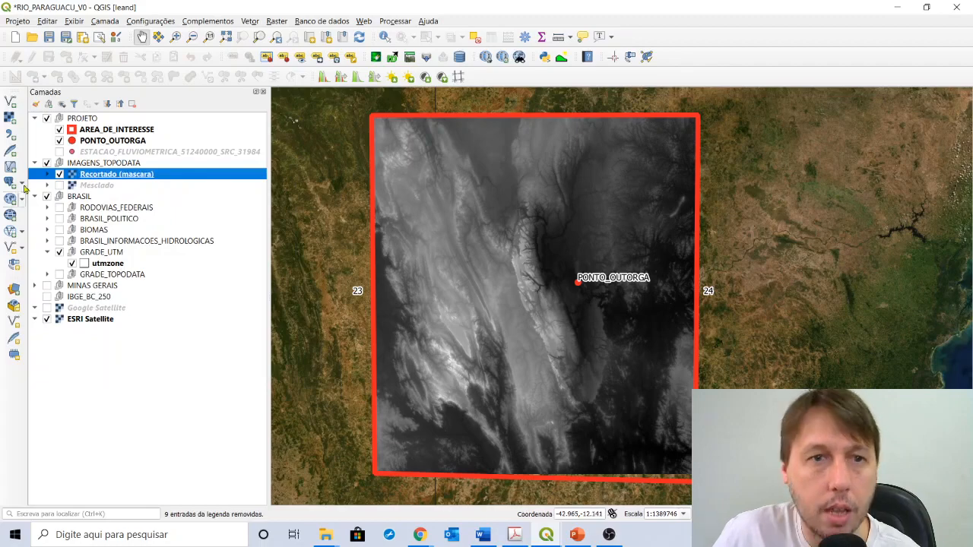
pyautogui.rightClick(105, 175)
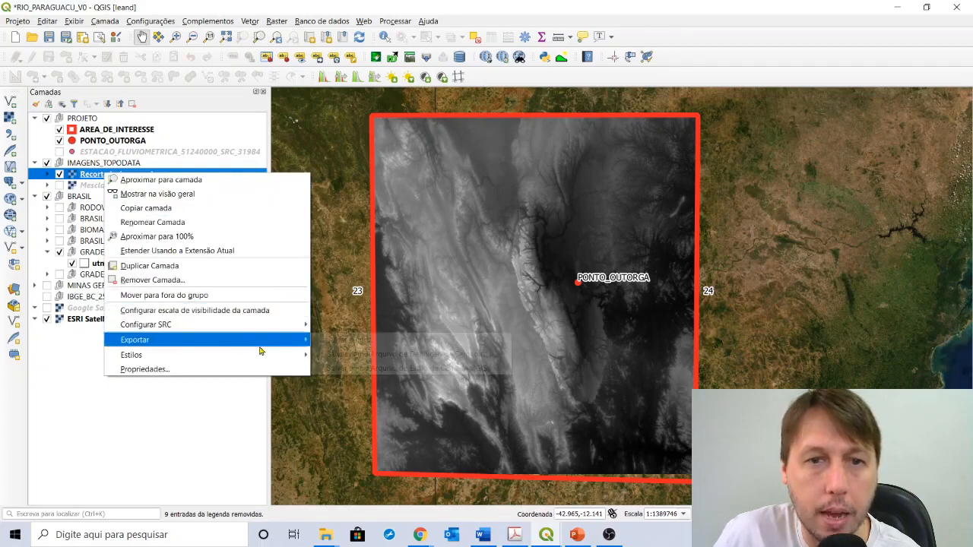
pyautogui.moveTo(291, 344)
pyautogui.click(341, 342)
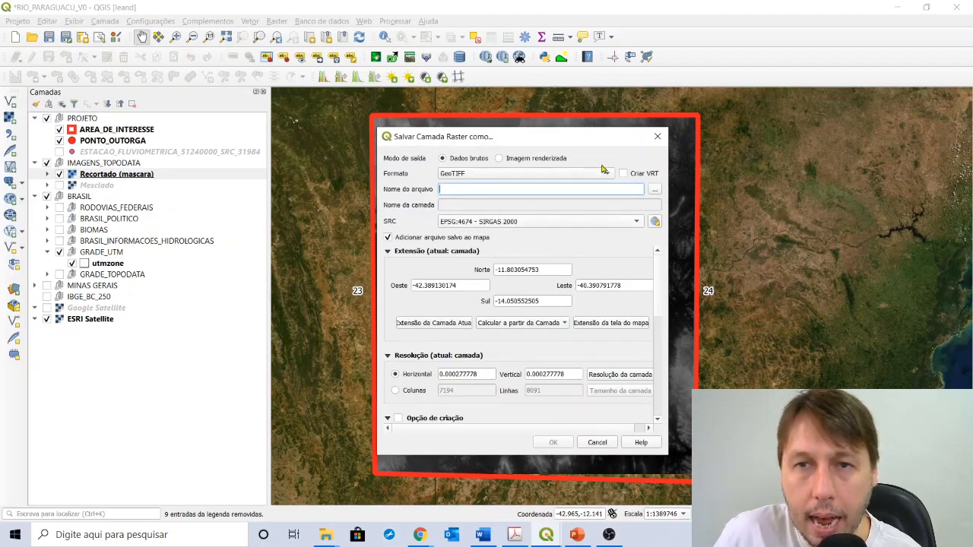
pyautogui.moveTo(586, 139); pyautogui.dragTo(547, 148)
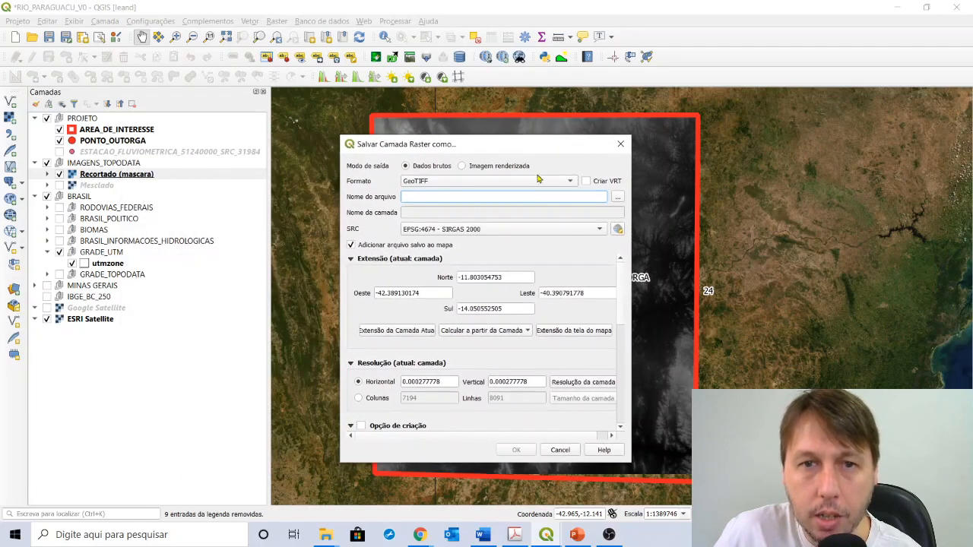
pyautogui.click(554, 229)
pyautogui.click(554, 229)
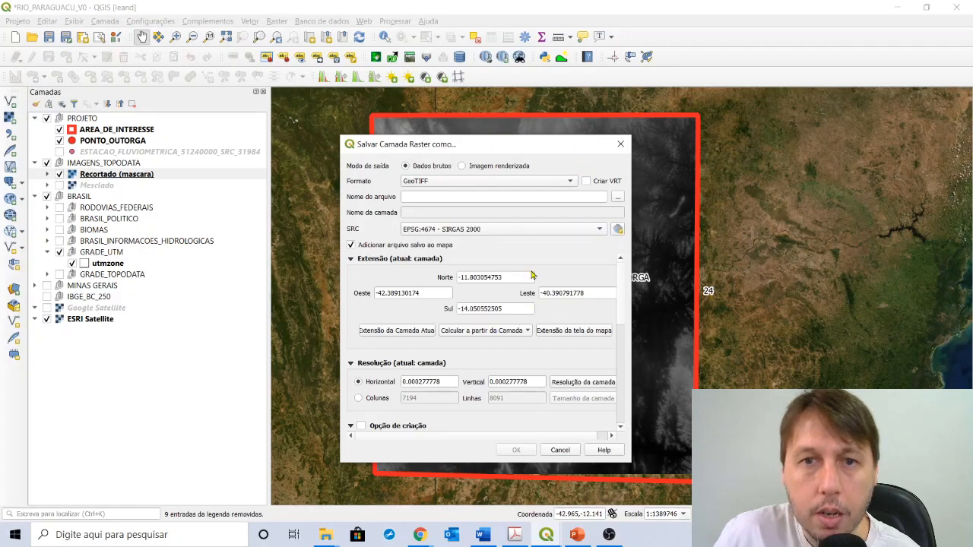
pyautogui.click(476, 230)
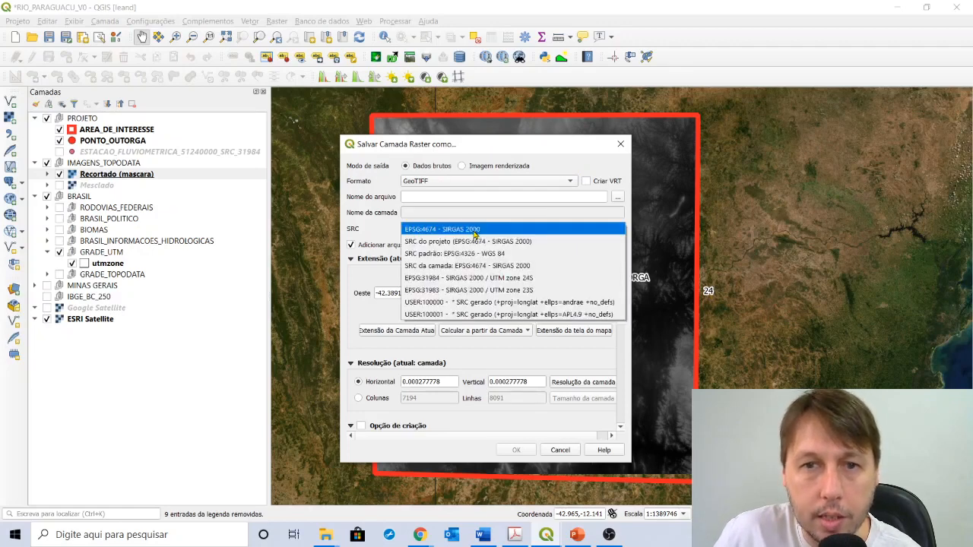
pyautogui.click(518, 279)
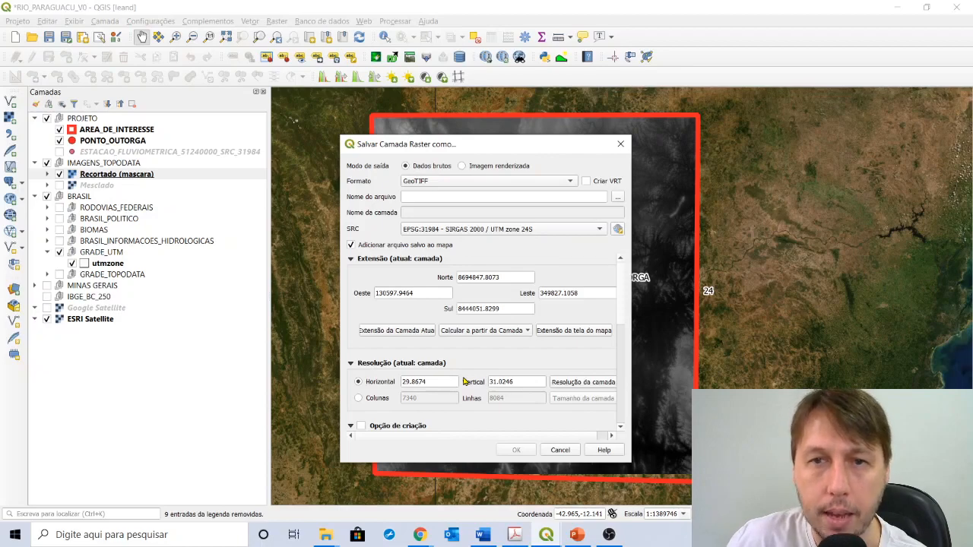
# Step: Name the output file IMAGEM_RASTER_AULA_EPSG_31984 in the PRODUTOS > RASTER folder and run the export
pyautogui.click(618, 197)
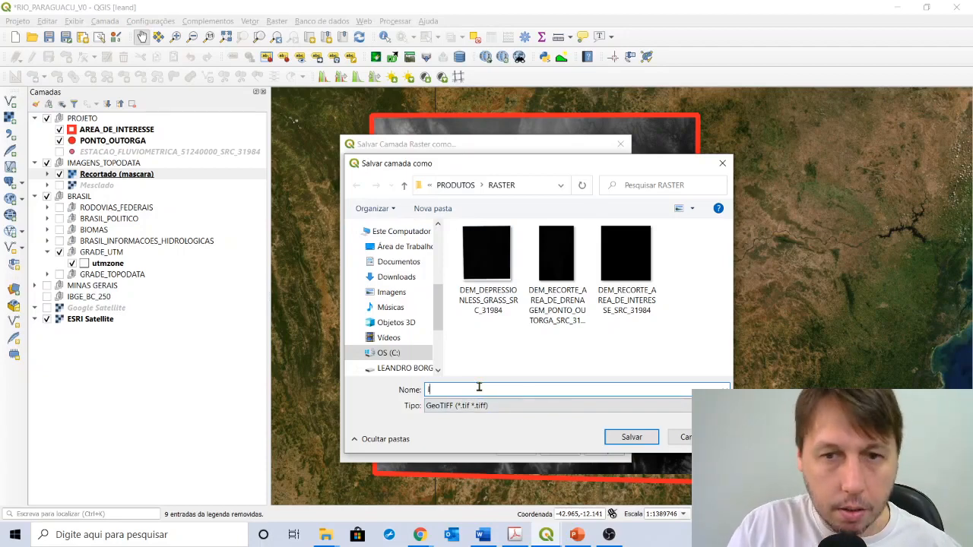
pyautogui.write('IMAS')
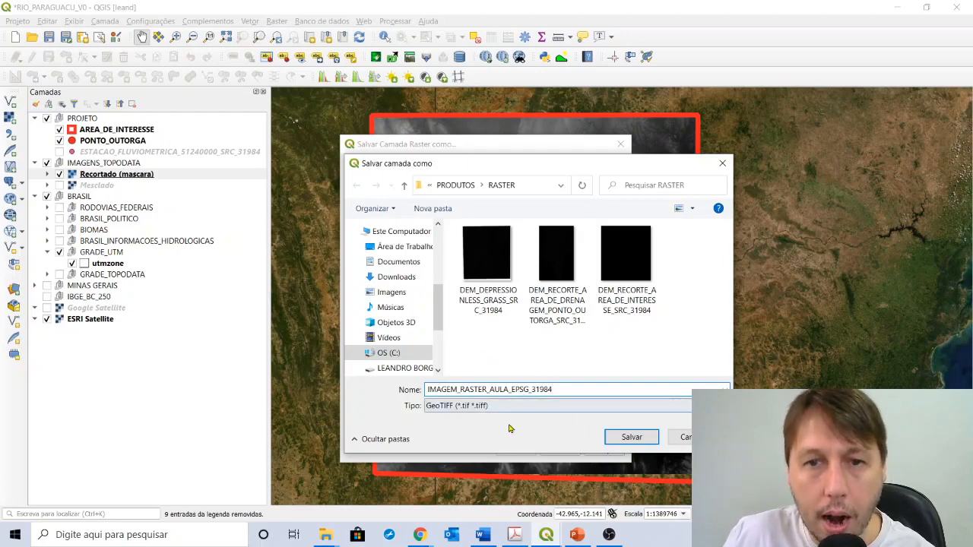
pyautogui.click(630, 437)
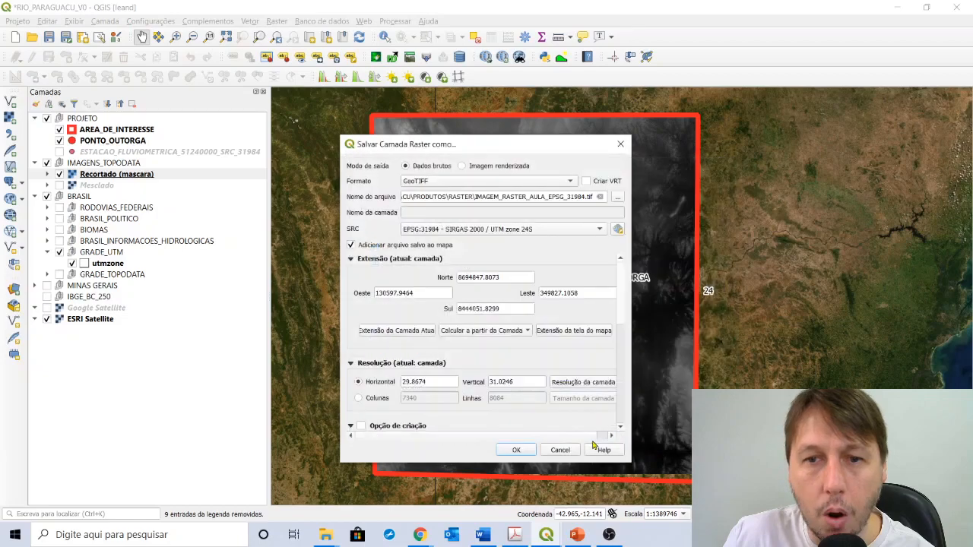
pyautogui.click(516, 450)
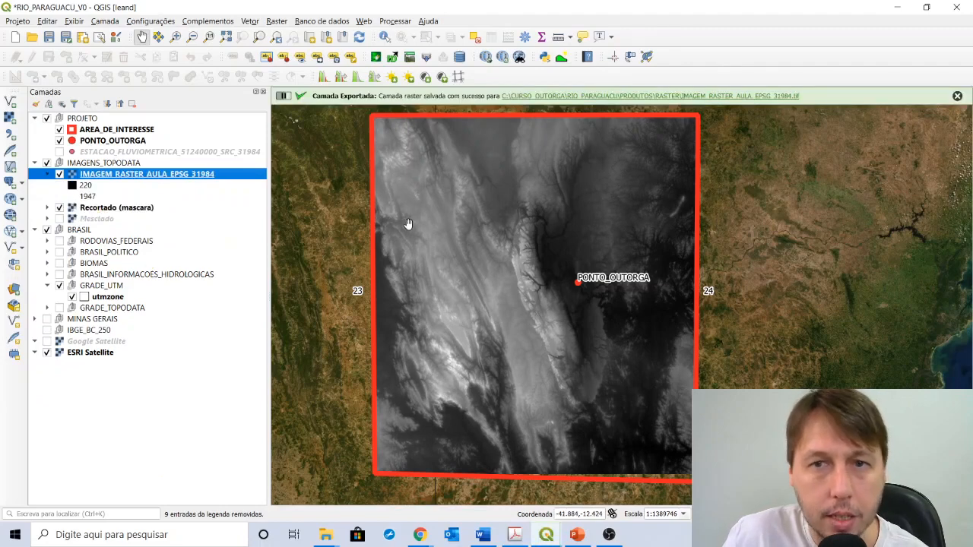
# Step: Hide Recortado (mascara) and set the min/max statistics accuracy of IMAGEM_RASTER_AULA_EPSG_31984 to Real (mais lento)
pyautogui.click(60, 210)
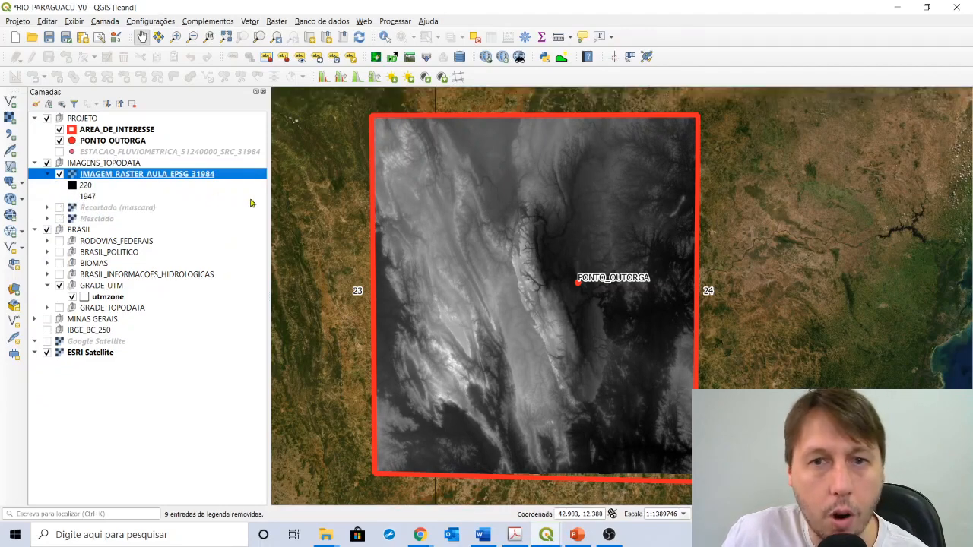
pyautogui.rightClick(108, 176)
pyautogui.click(156, 370)
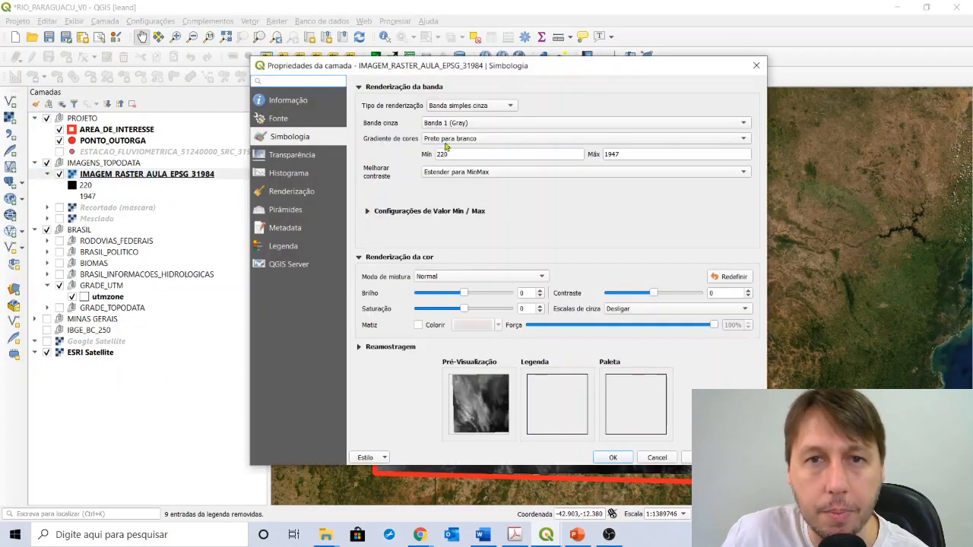
pyautogui.click(368, 213)
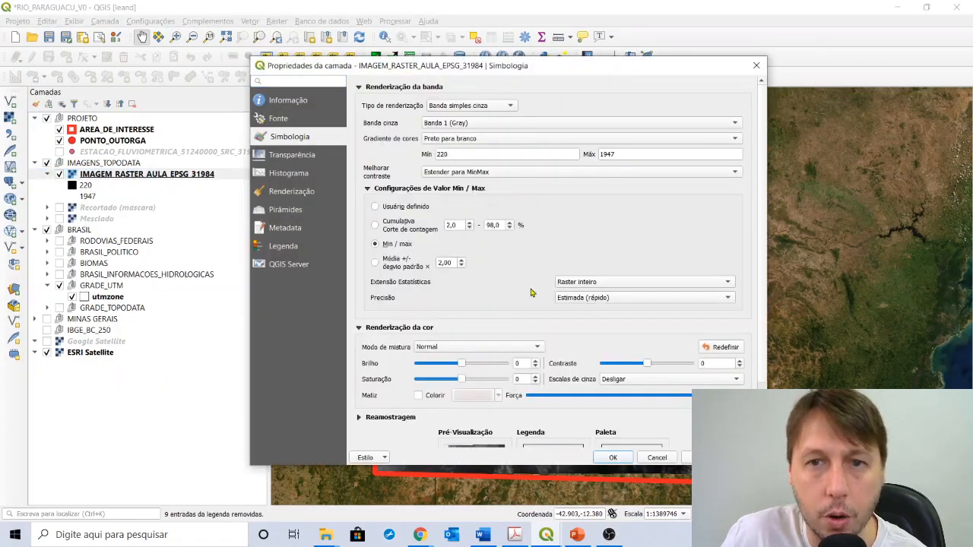
pyautogui.click(591, 299)
pyautogui.click(592, 311)
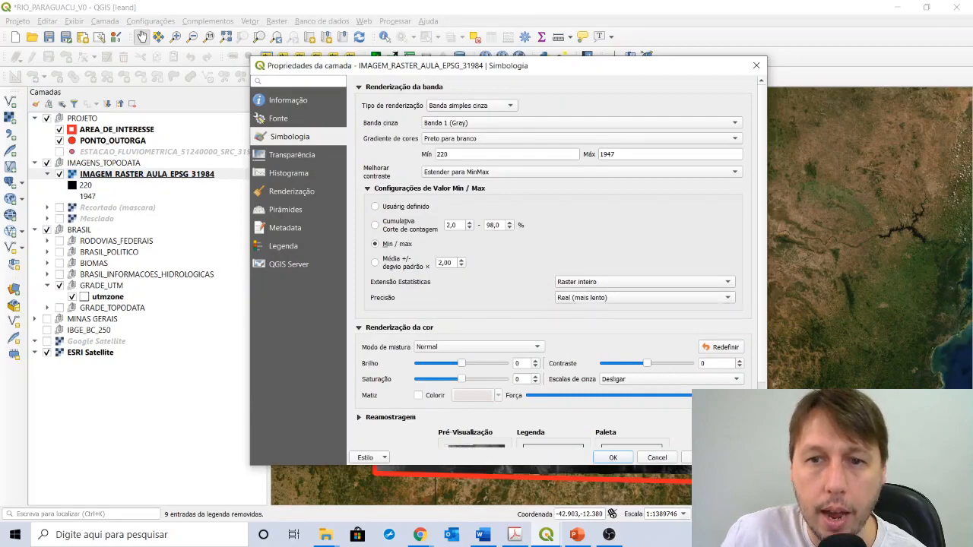
pyautogui.click(613, 457)
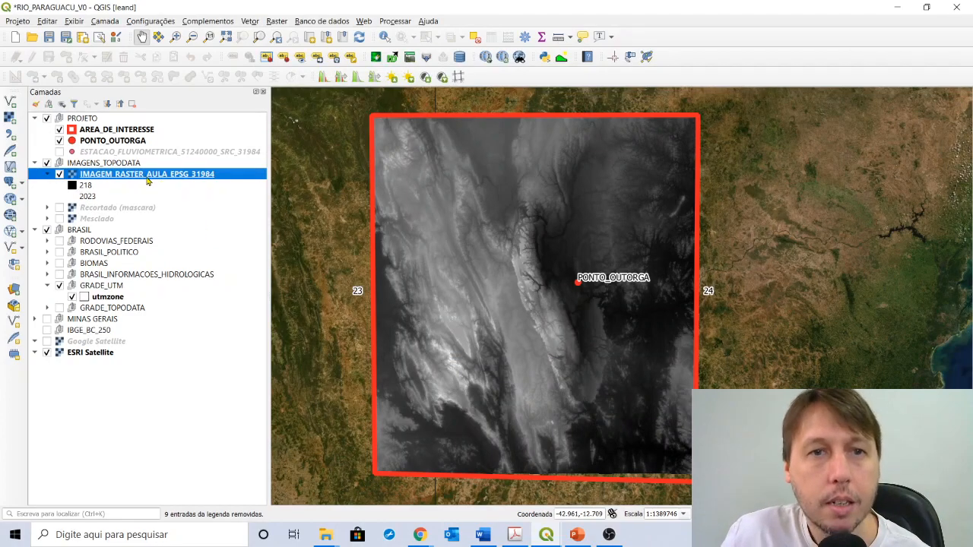
# Step: Check the source coordinate reference system in the properties of the IMAGEM_RASTER_AULA_EPSG_31984 layer
pyautogui.rightClick(172, 182)
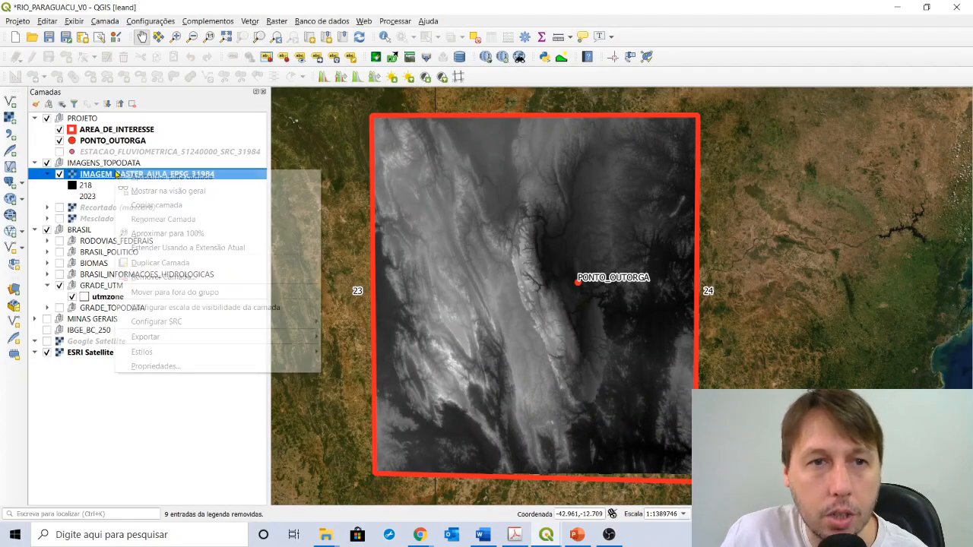
pyautogui.click(179, 369)
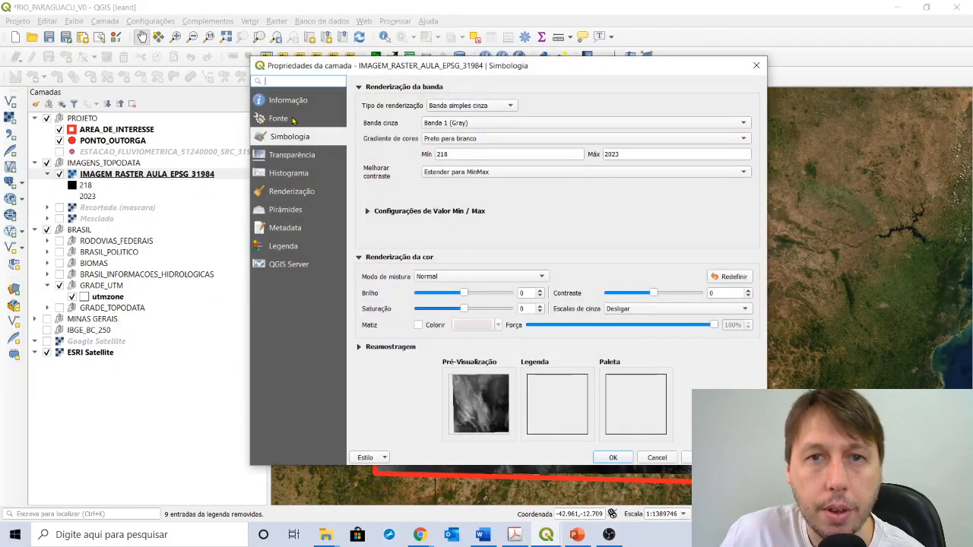
pyautogui.click(297, 120)
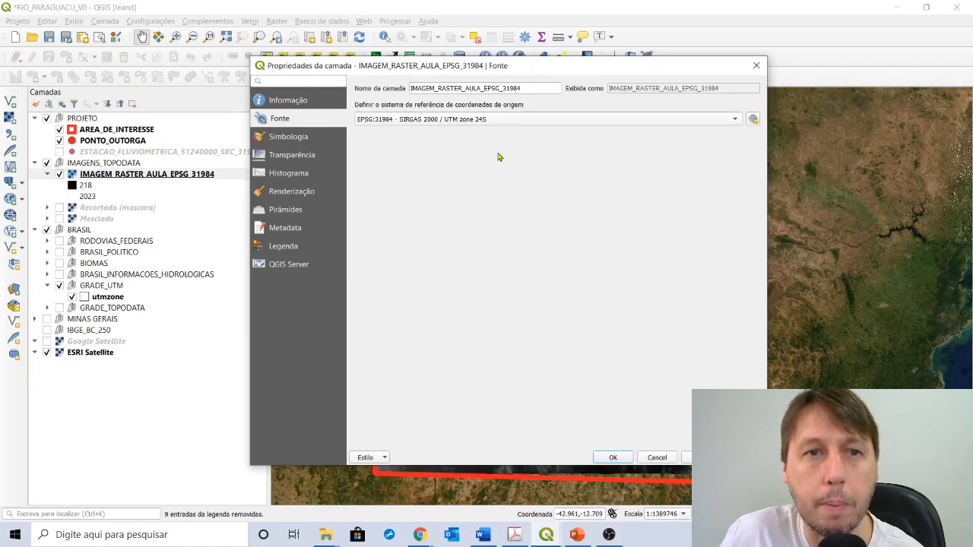
pyautogui.click(756, 65)
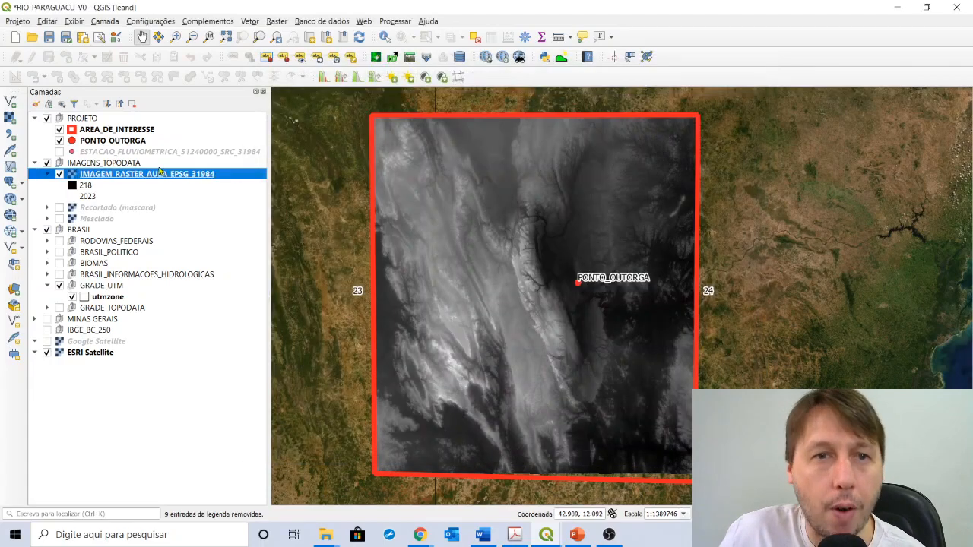
pyautogui.rightClick(117, 131)
pyautogui.moveTo(183, 341)
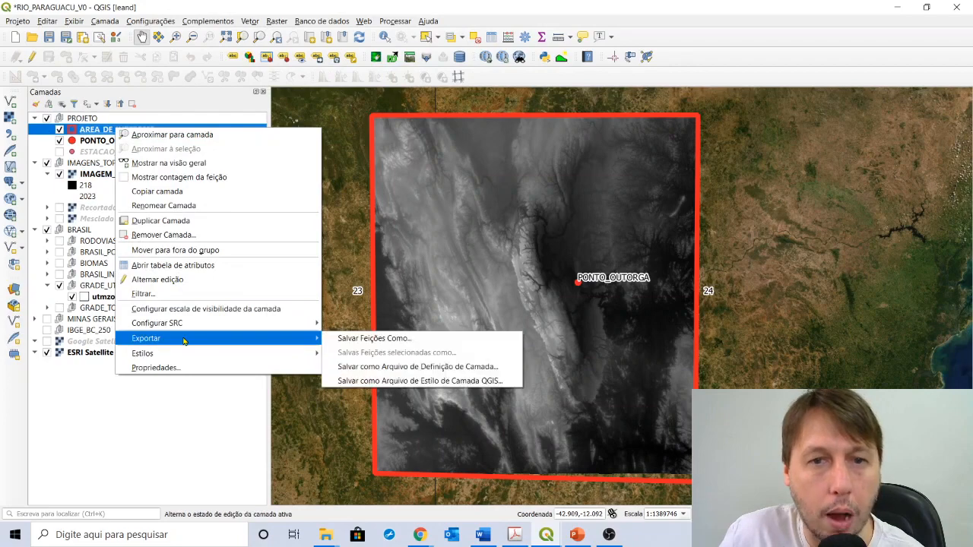
pyautogui.click(388, 346)
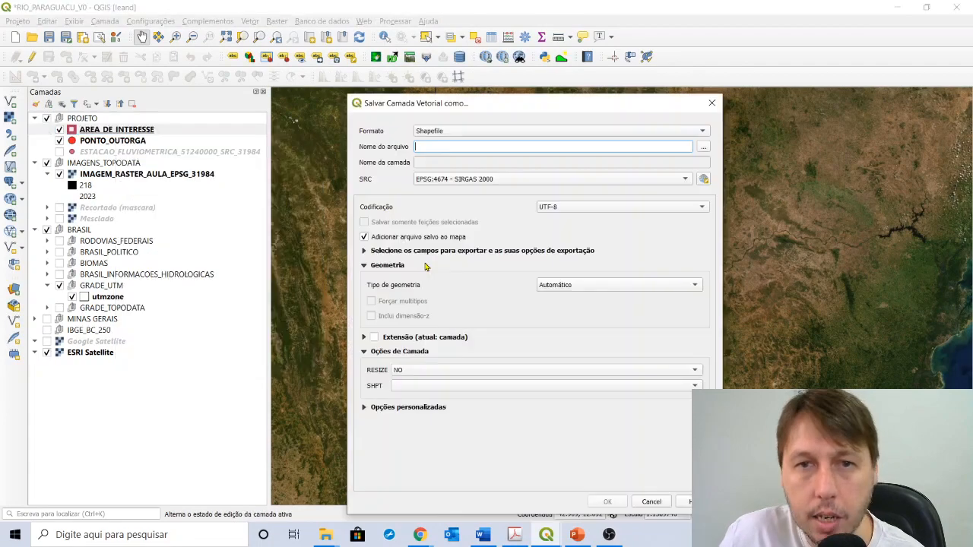
pyautogui.click(459, 182)
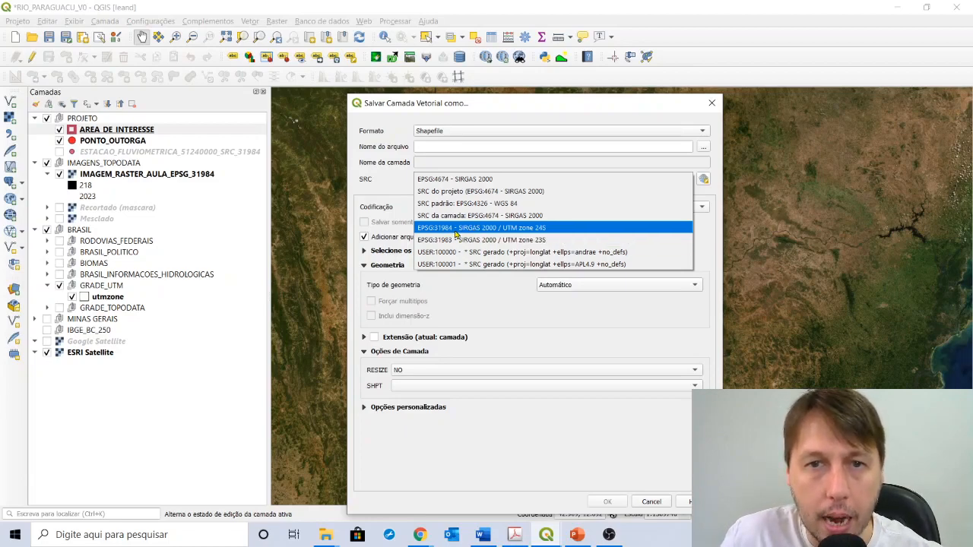
pyautogui.click(712, 103)
pyautogui.click(711, 102)
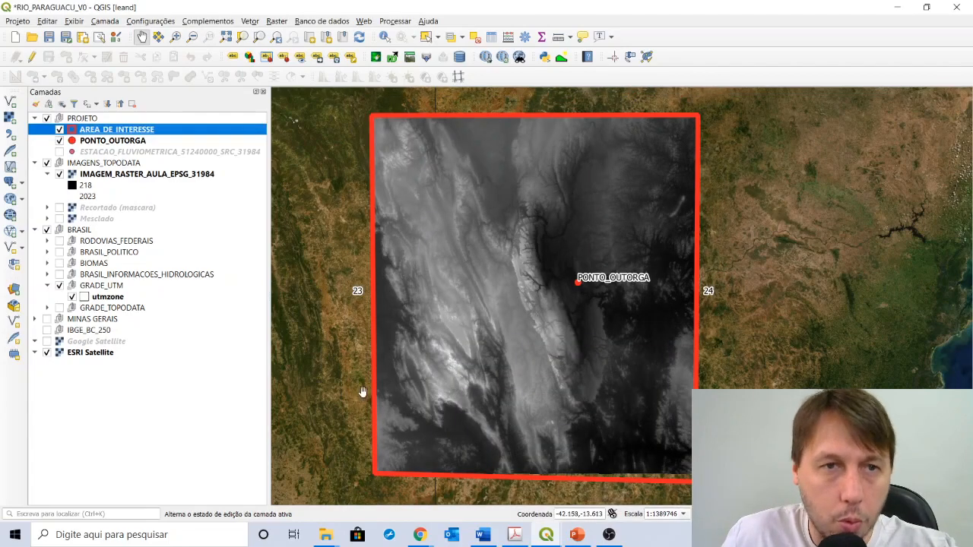
pyautogui.click(17, 37)
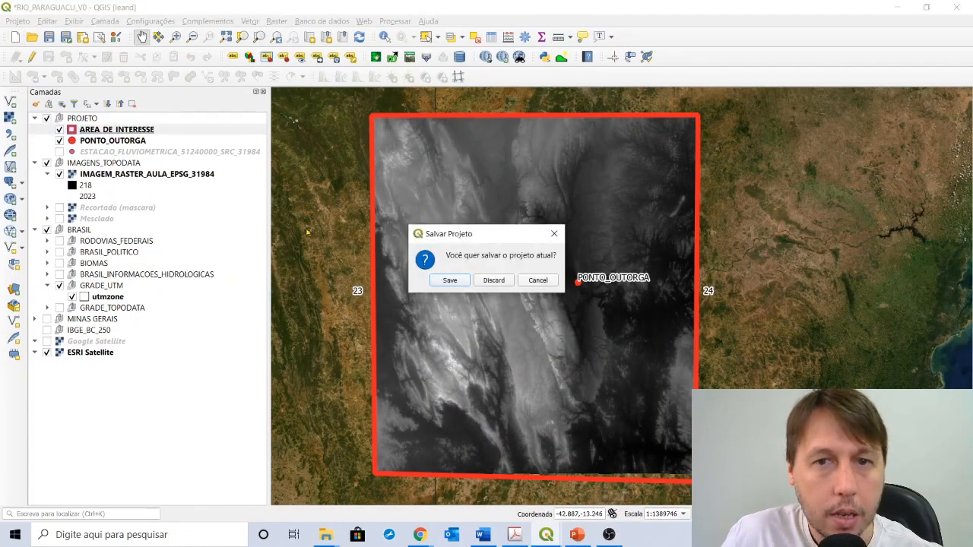
pyautogui.press('Escape')
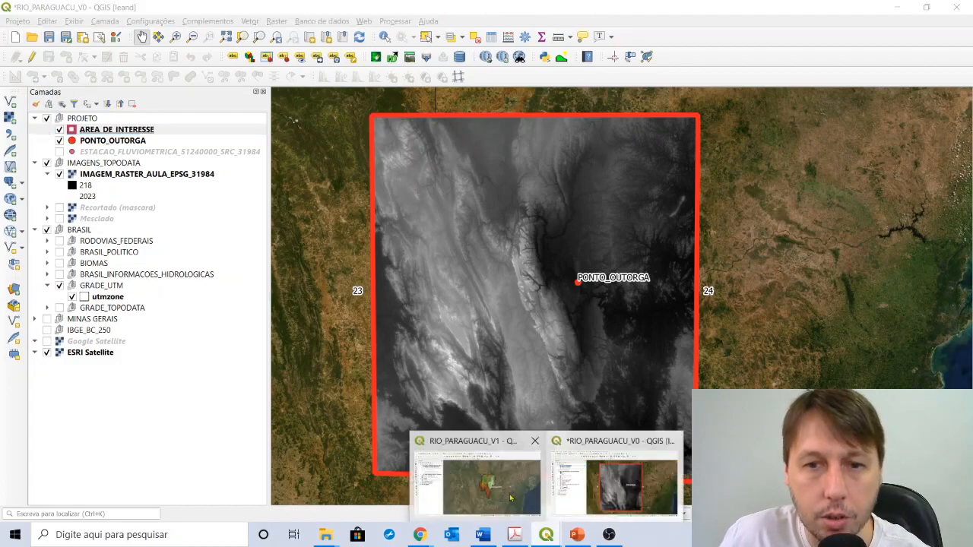
# Step: Switch to the RIO_PARAGUACU_V1 project window and collapse the PONTO_DE_OUTORGA layer group
pyautogui.click(617, 475)
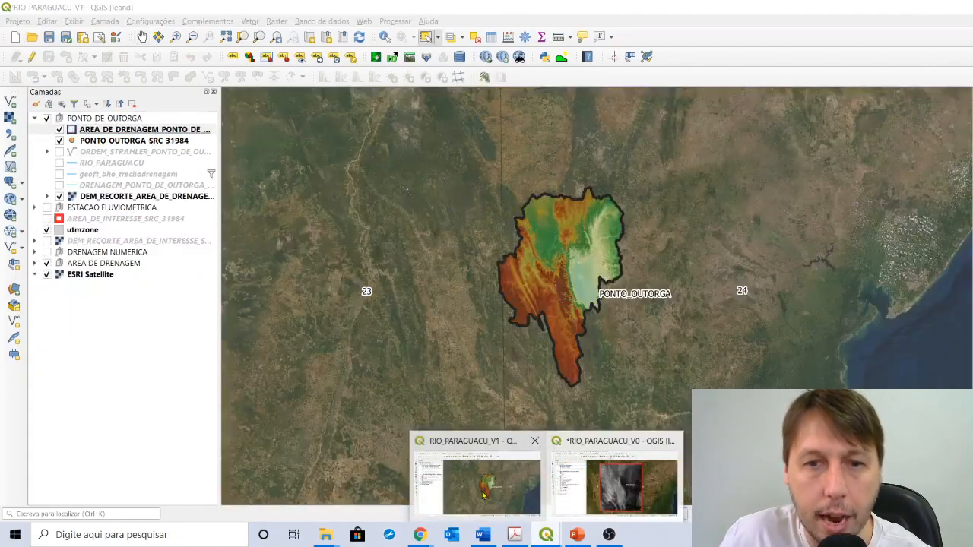
pyautogui.click(35, 208)
pyautogui.click(35, 202)
pyautogui.click(37, 207)
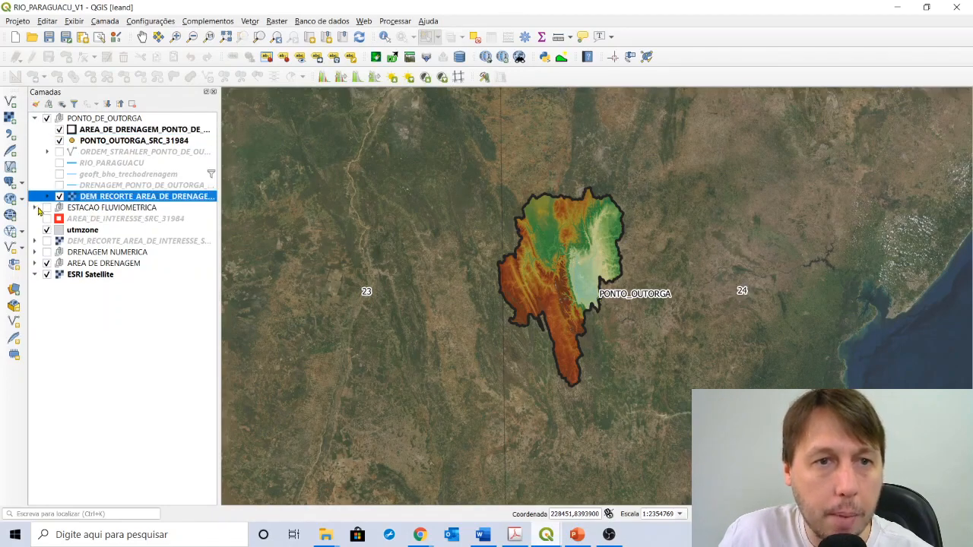
pyautogui.click(35, 119)
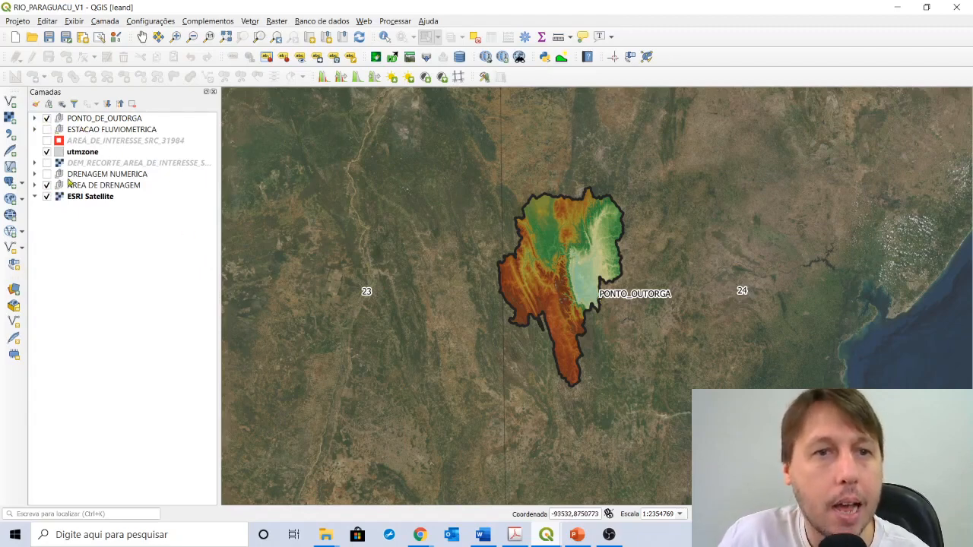
# Step: Hide the PONTO_DE_OUTORGA group and the utmzone layer, and show the DEM_RECORTE_AREA_DE_INTERESSE raster
pyautogui.click(47, 119)
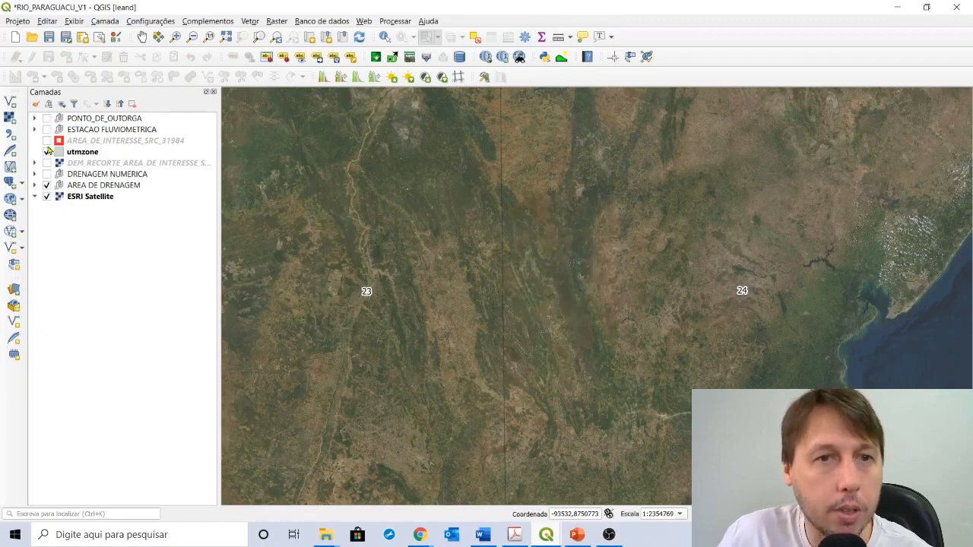
pyautogui.click(46, 152)
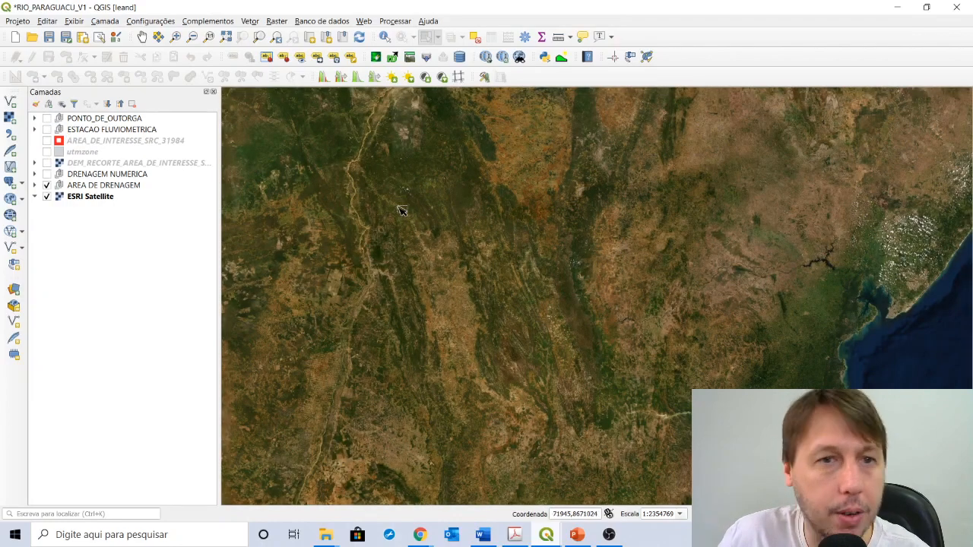
pyautogui.click(47, 164)
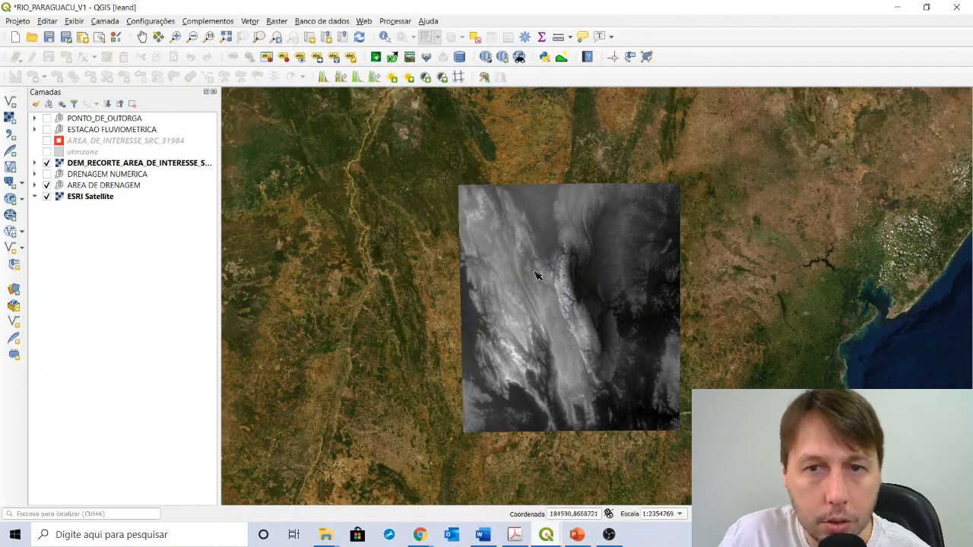
# Step: Show the DRENAGENS_SAGA drainage layer from the CNDB group of DRENAGEM NUMERICA and hide the DEM_RECORTE_AREA_DE_INTERESSE raster
pyautogui.click(34, 174)
pyautogui.click(47, 186)
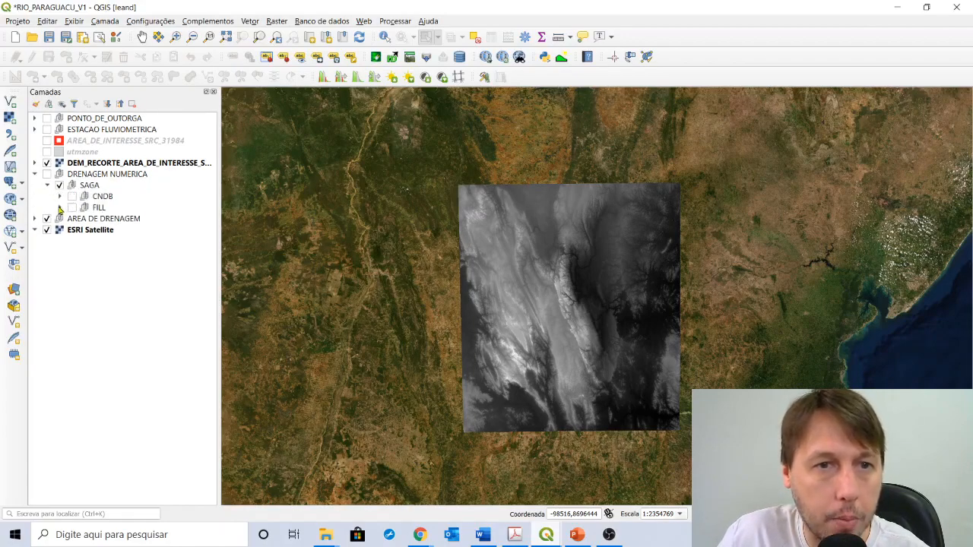
pyautogui.click(59, 207)
pyautogui.click(59, 208)
pyautogui.click(59, 207)
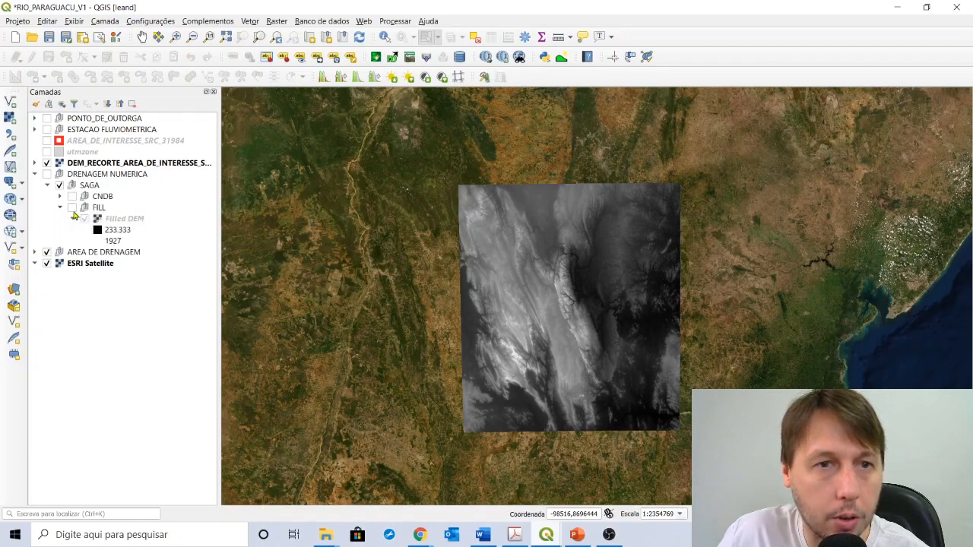
pyautogui.click(59, 208)
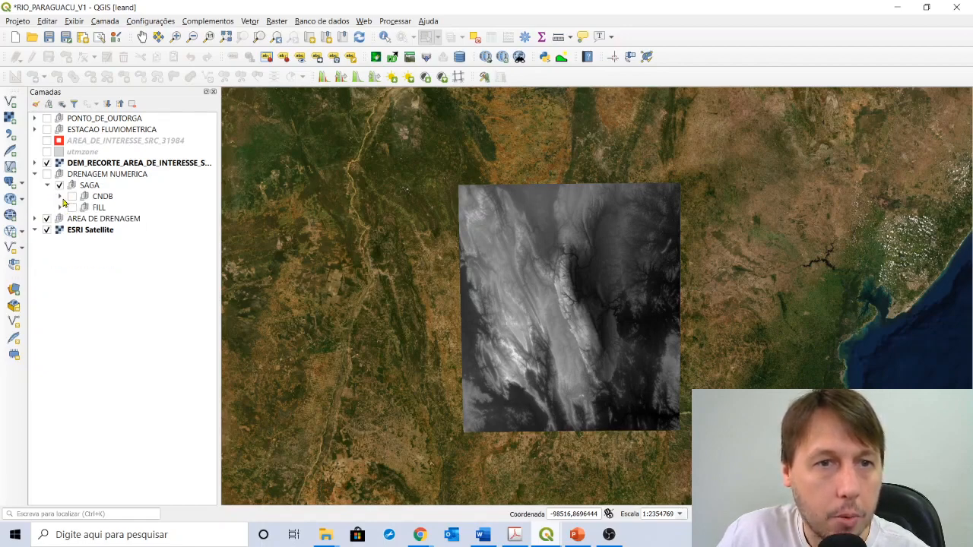
pyautogui.click(60, 196)
pyautogui.click(84, 218)
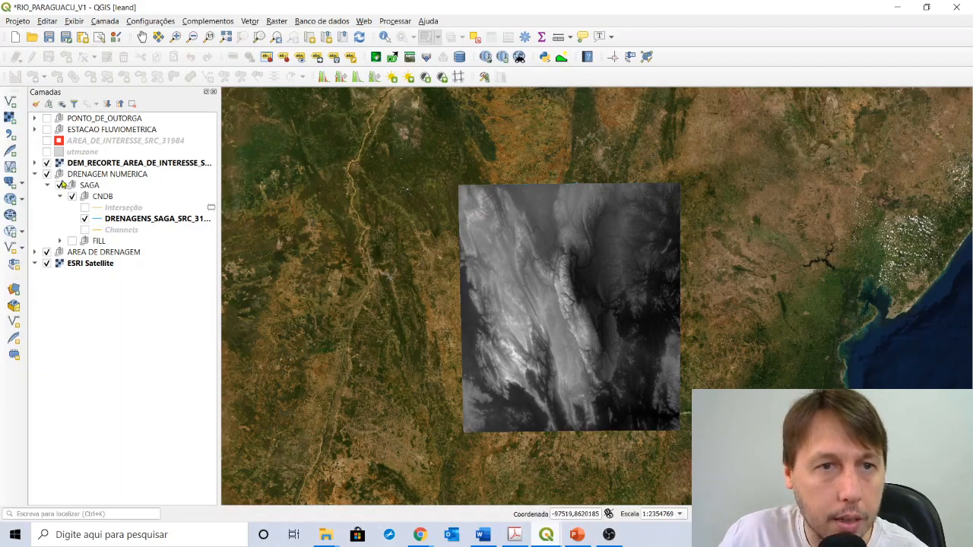
pyautogui.click(46, 164)
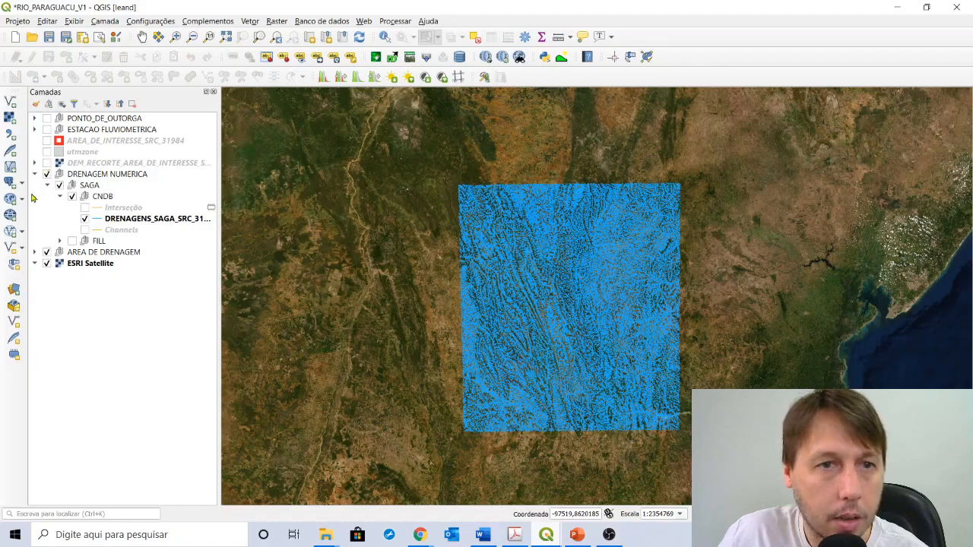
# Step: Move the DEM_RECORTE_AREA_DE_INTERESSE raster directly above ESRI Satellite and show it beneath the drainage lines
pyautogui.click(34, 163)
pyautogui.click(35, 164)
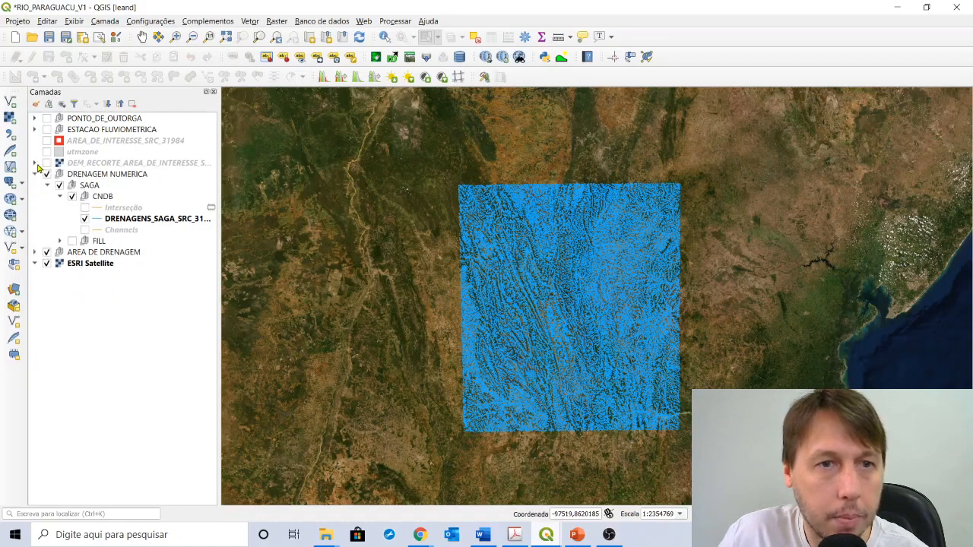
pyautogui.moveTo(105, 167); pyautogui.dragTo(113, 264)
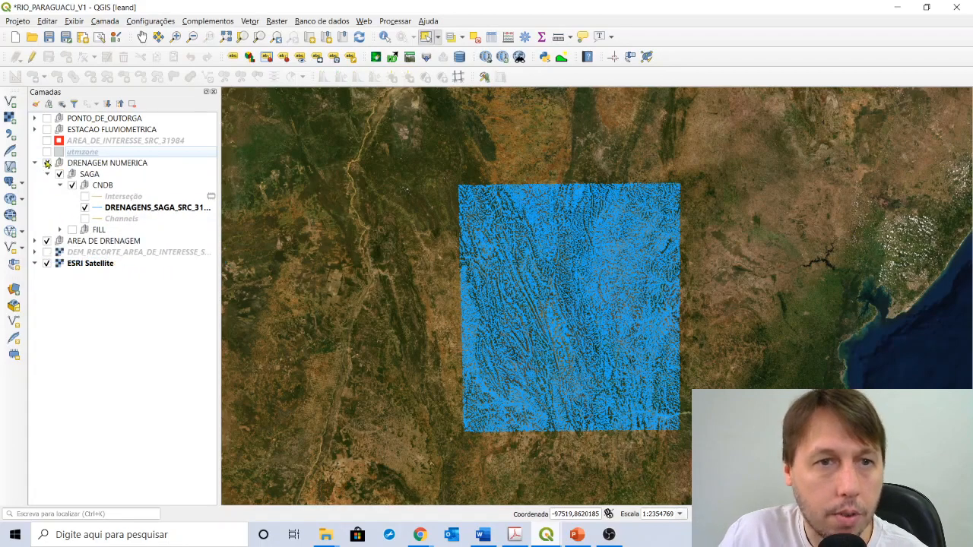
pyautogui.click(47, 252)
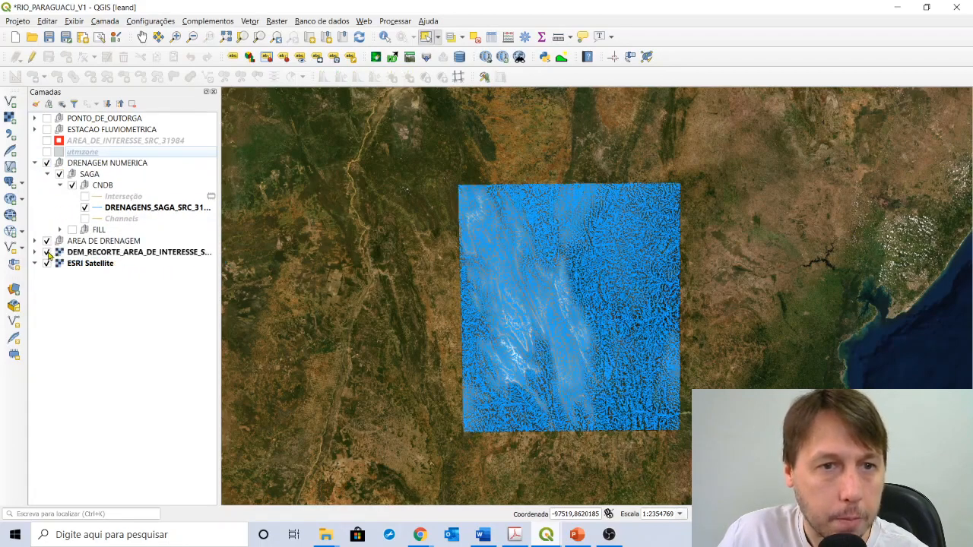
pyautogui.scroll(1, 652, 307)
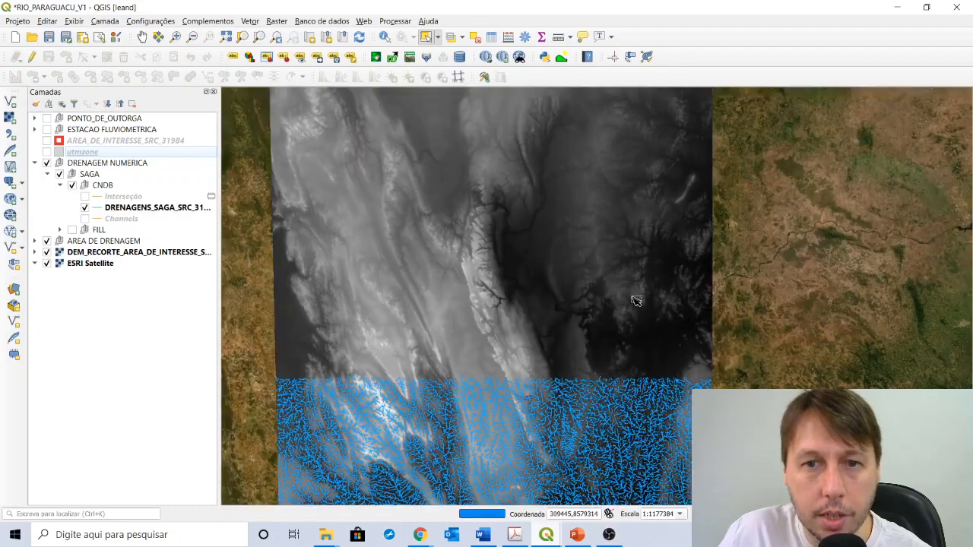
pyautogui.scroll(-1, 636, 301)
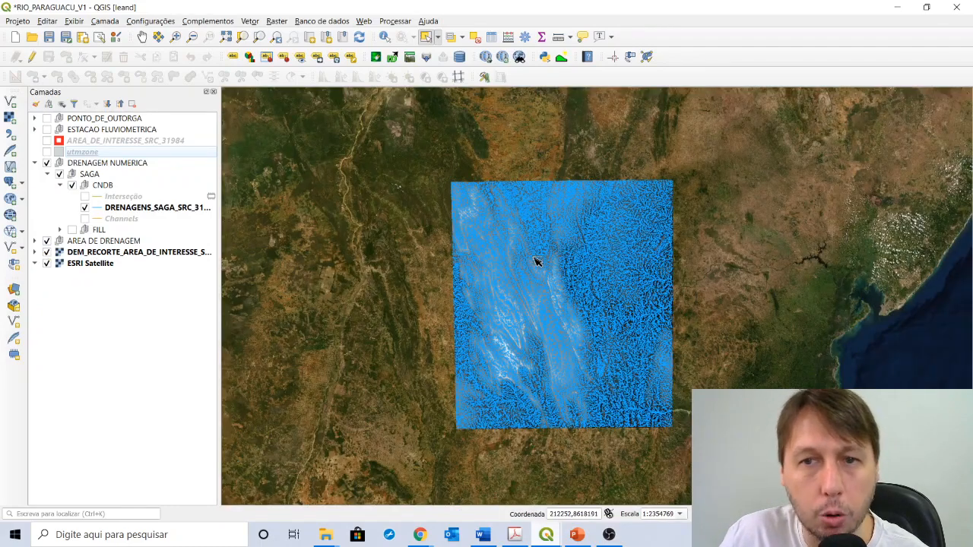
pyautogui.scroll(1, 536, 261)
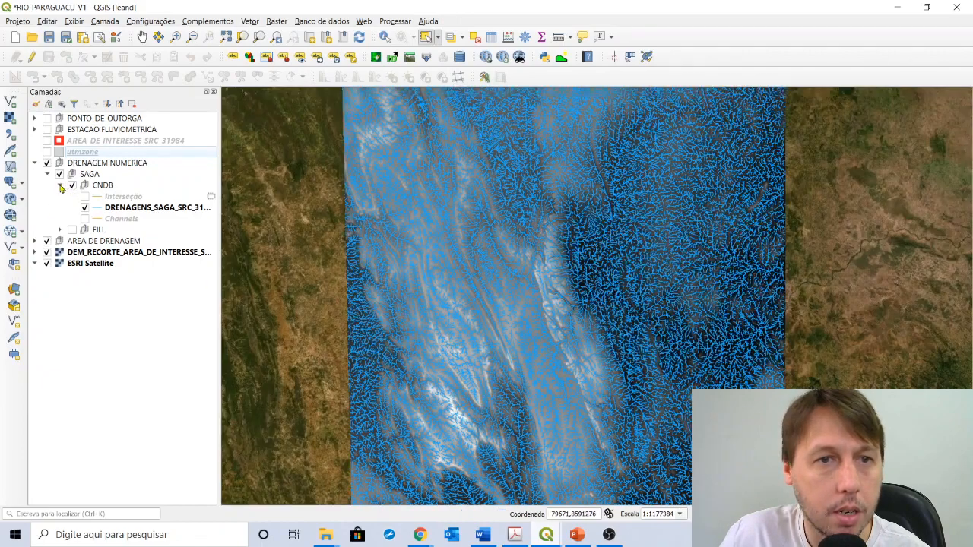
# Step: Collapse and hide the CNDB group, and show the Vetorizado layer from the WATER OUTLET group of AREA DE DRENAGEM
pyautogui.click(60, 185)
pyautogui.click(72, 186)
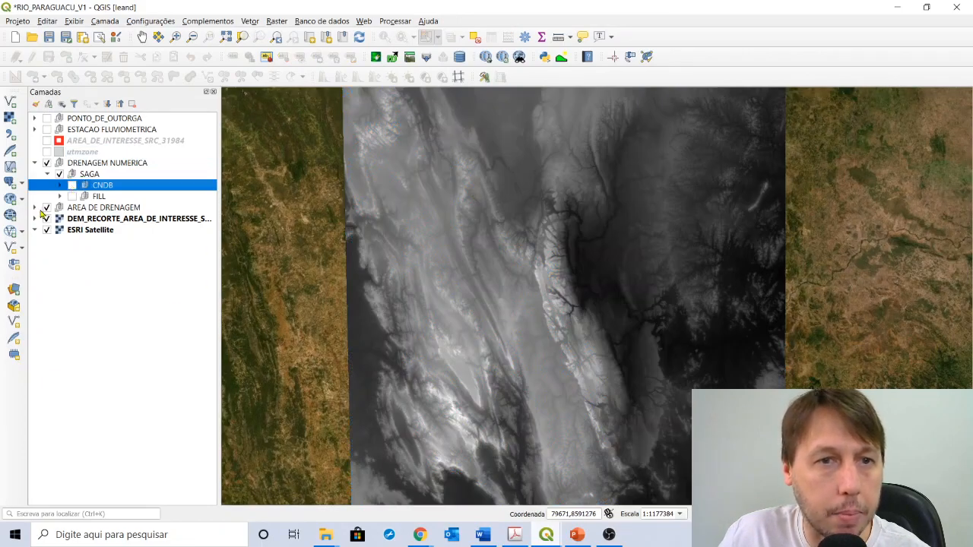
pyautogui.click(35, 208)
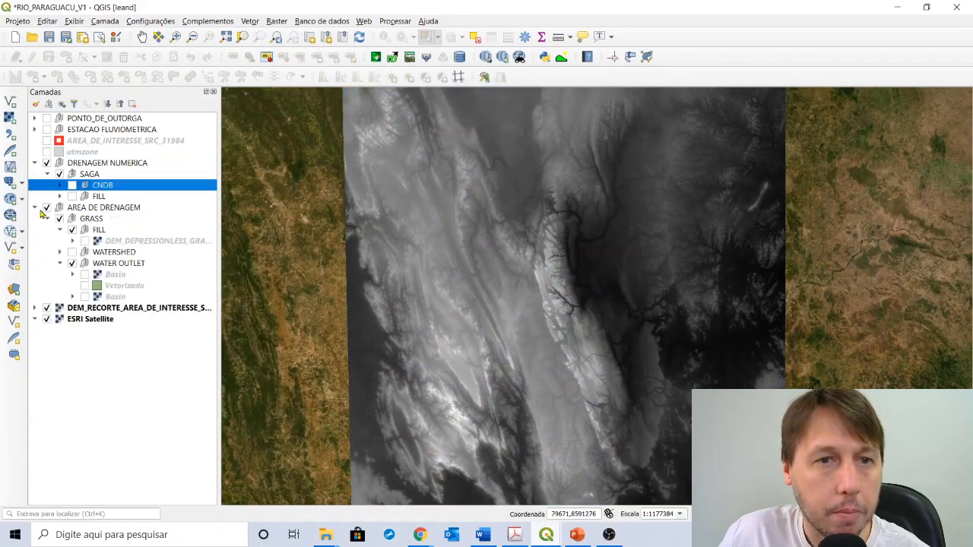
pyautogui.click(84, 286)
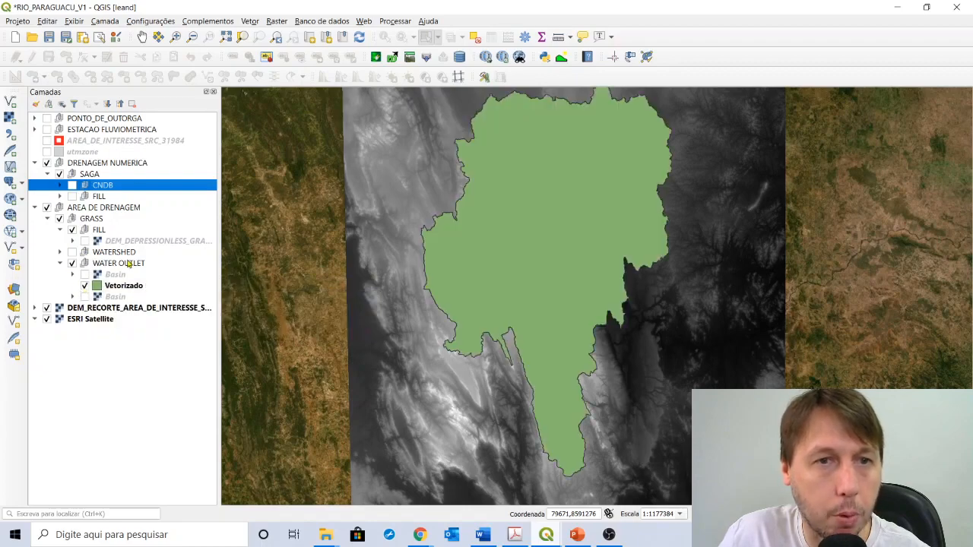
# Step: Show the PONTO_DE_OUTORGA group over the satellite imagery and hide the DEM_RECORTE_AREA_DE_INTERESSE raster
pyautogui.click(47, 119)
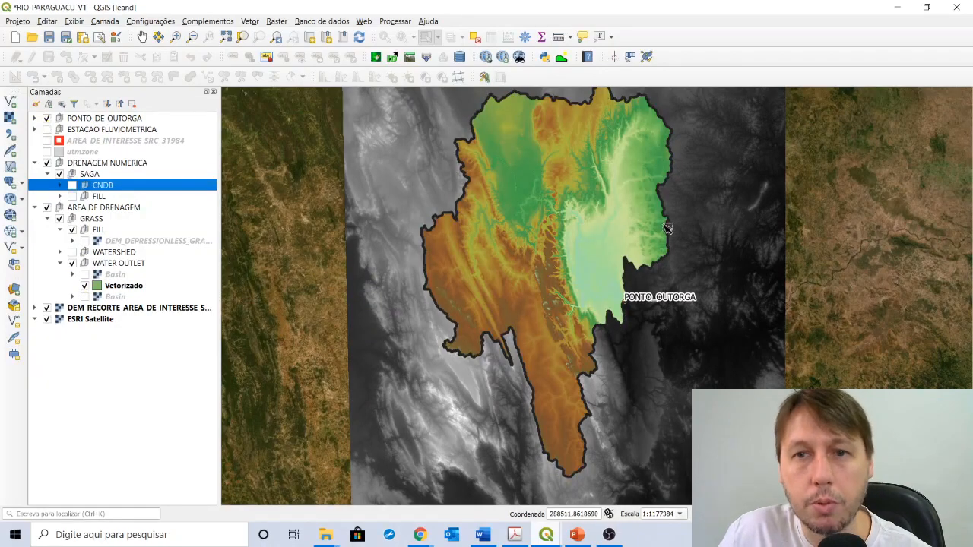
pyautogui.scroll(-1, 667, 228)
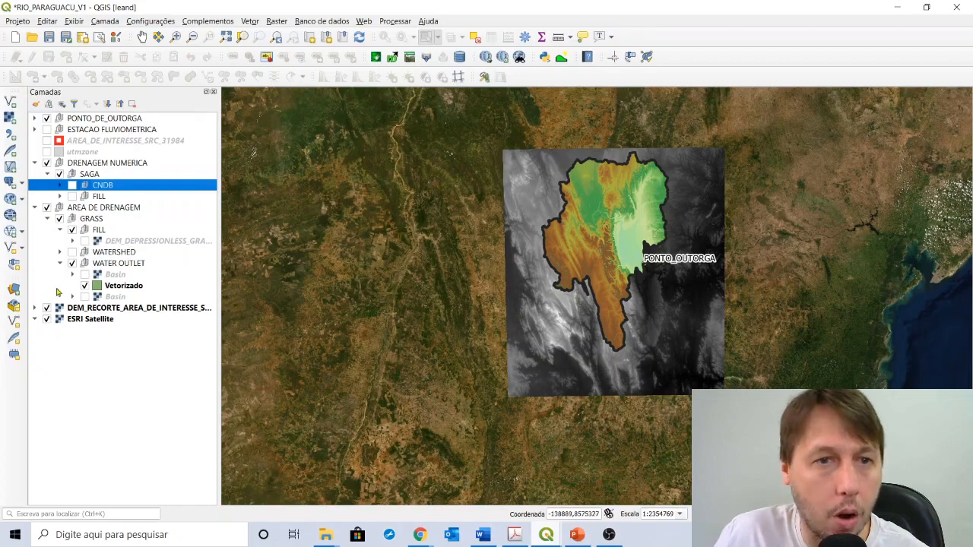
pyautogui.click(47, 308)
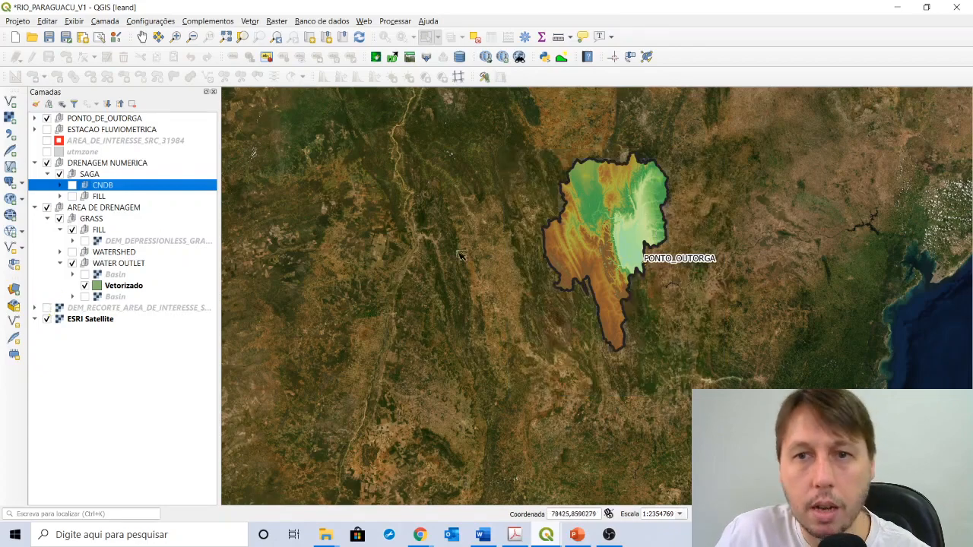
pyautogui.scroll(1, 666, 205)
pyautogui.moveTo(666, 205); pyautogui.dragTo(543, 217)
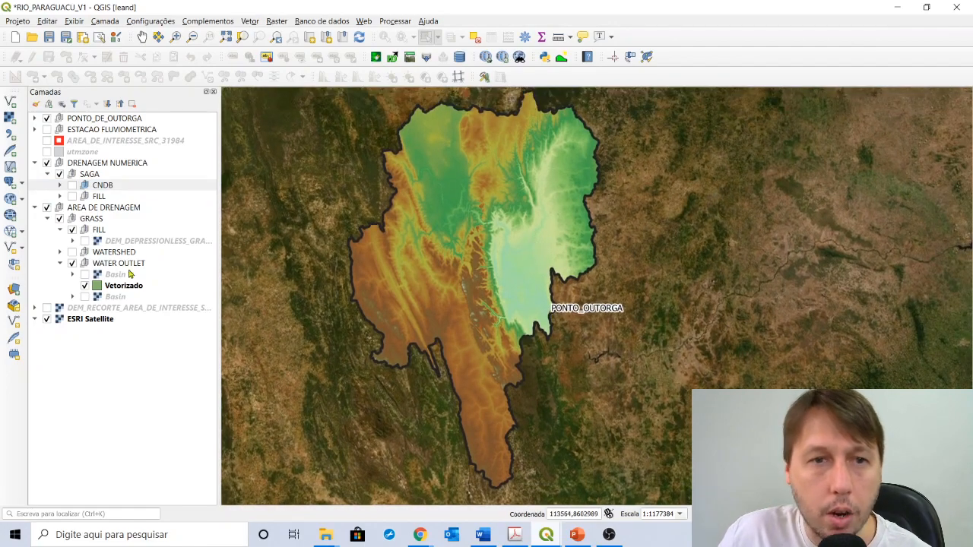
# Step: Collapse the AREA DE DRENAGEM group with its GRASS subgroup and the DRENAGEM NUMERICA group in the layer tree
pyautogui.click(47, 218)
pyautogui.click(34, 207)
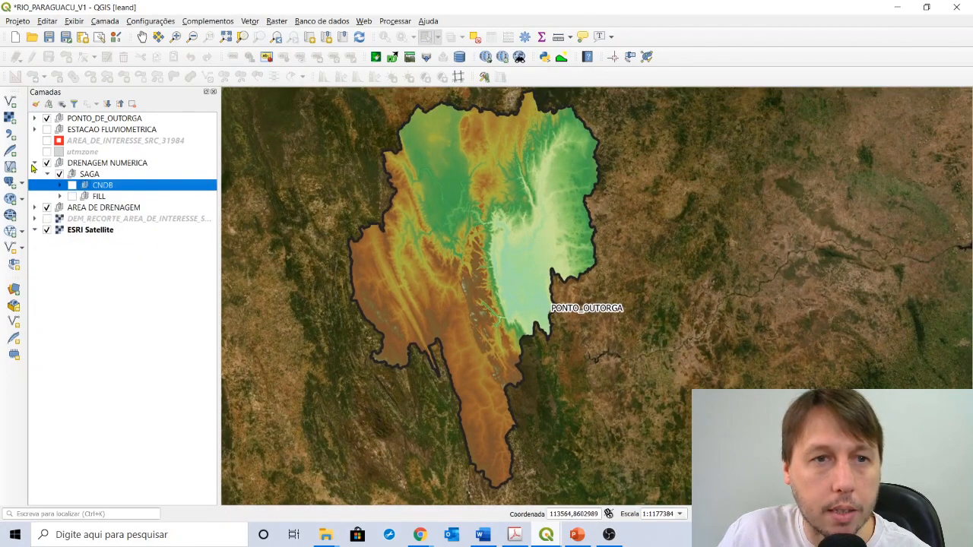
pyautogui.click(34, 163)
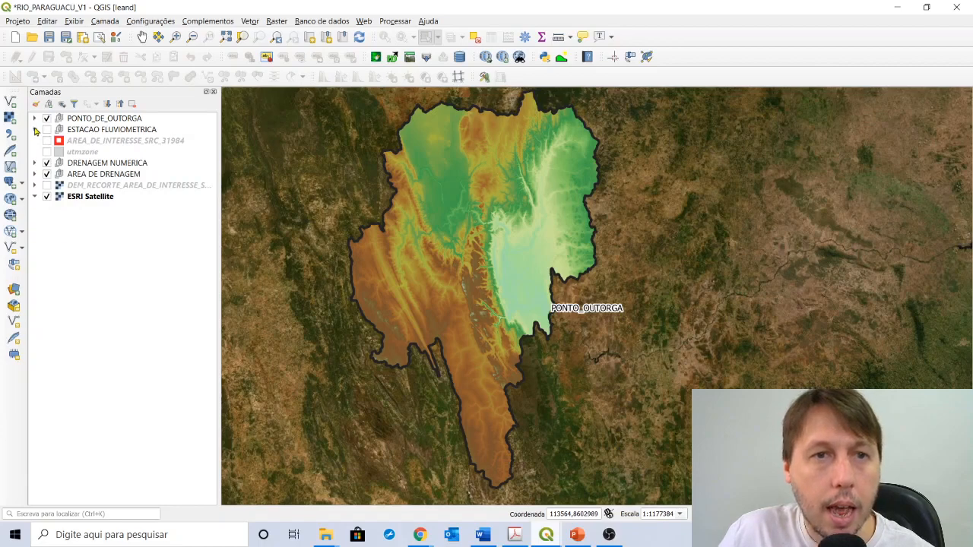